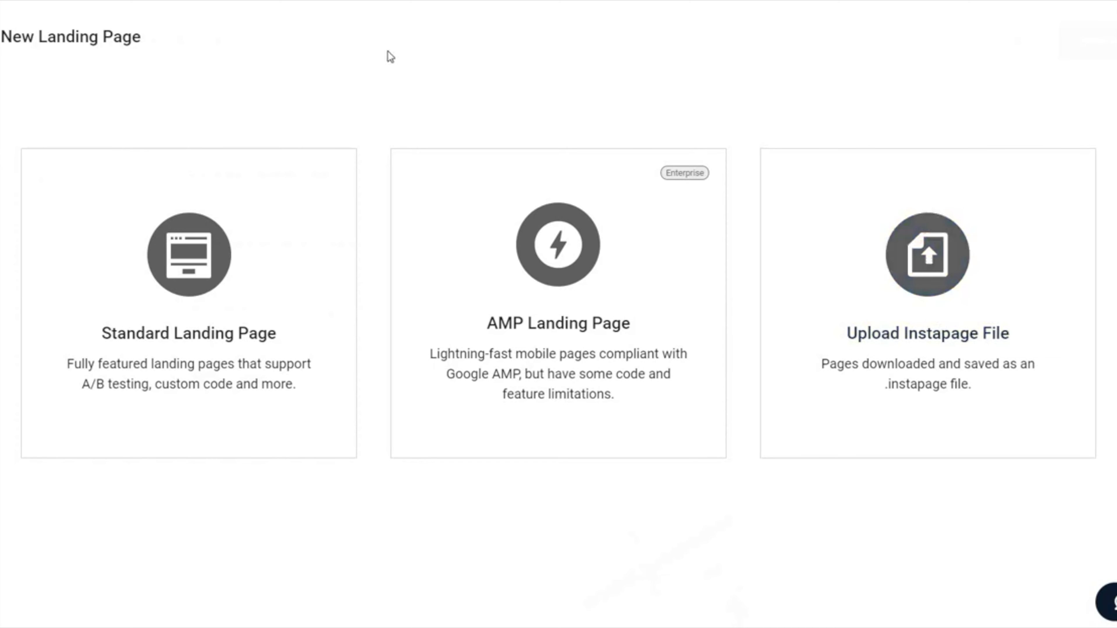
# Step: Start a new standard landing page and look over the available layouts
pyautogui.click(175, 286)
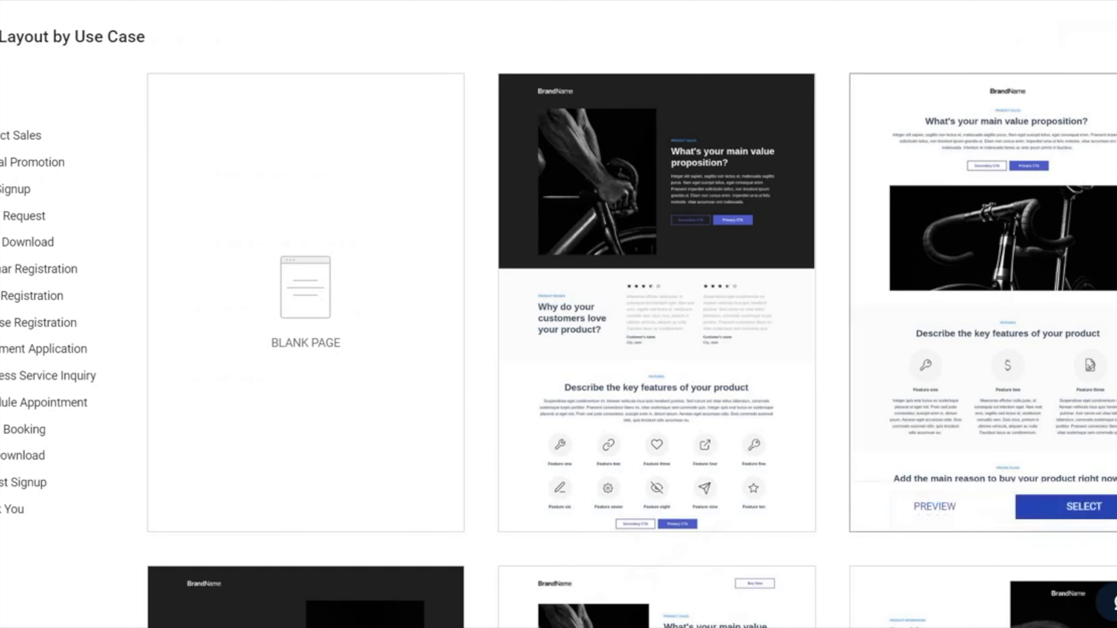
pyautogui.scroll(-5, 657, 334)
pyautogui.scroll(5, 656, 334)
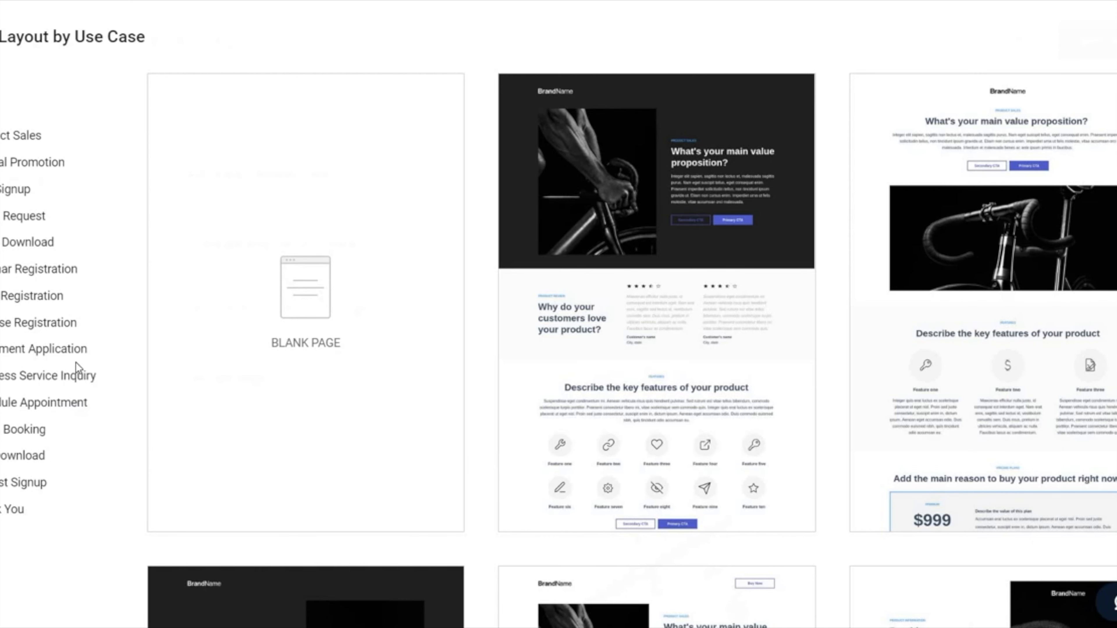
# Step: Filter the layouts to the Product Sales use case and examine the designs offered there
pyautogui.click(4, 135)
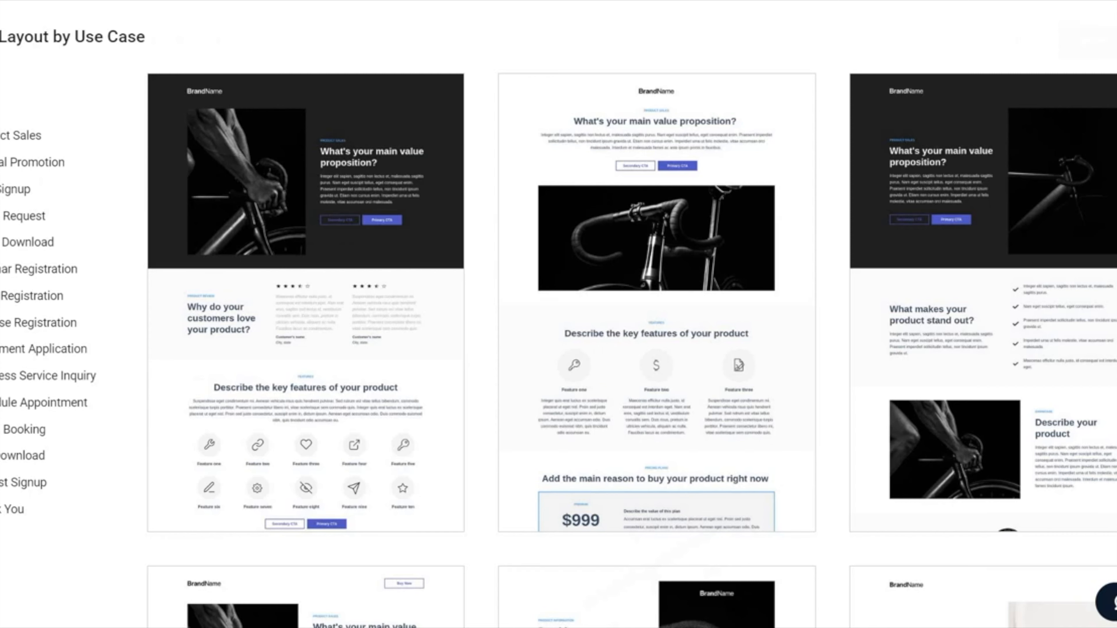
pyautogui.moveTo(739, 269)
pyautogui.scroll(-8, 967, 395)
pyautogui.scroll(6, 1049, 191)
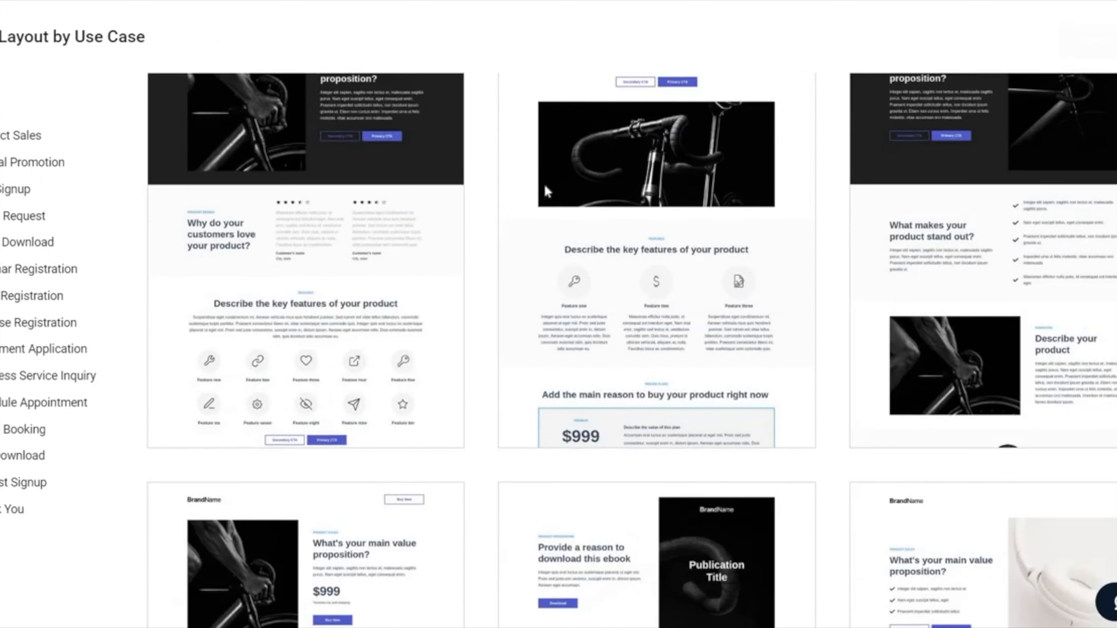
pyautogui.scroll(-5, 429, 314)
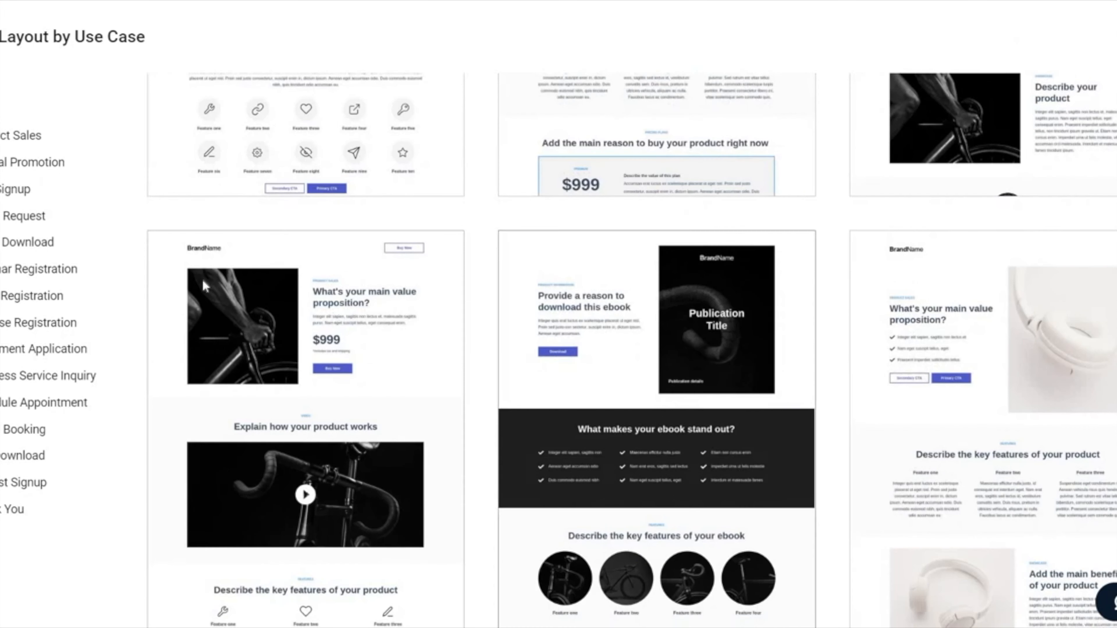
pyautogui.scroll(-5, 1096, 276)
pyautogui.scroll(-5, 631, 351)
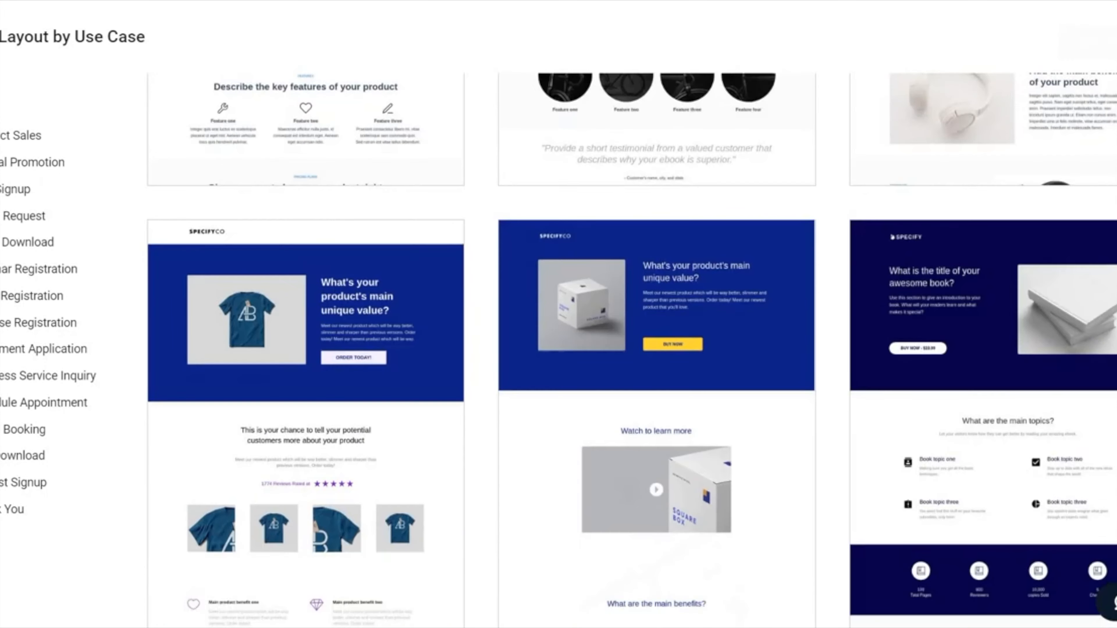
pyautogui.scroll(-12, 632, 350)
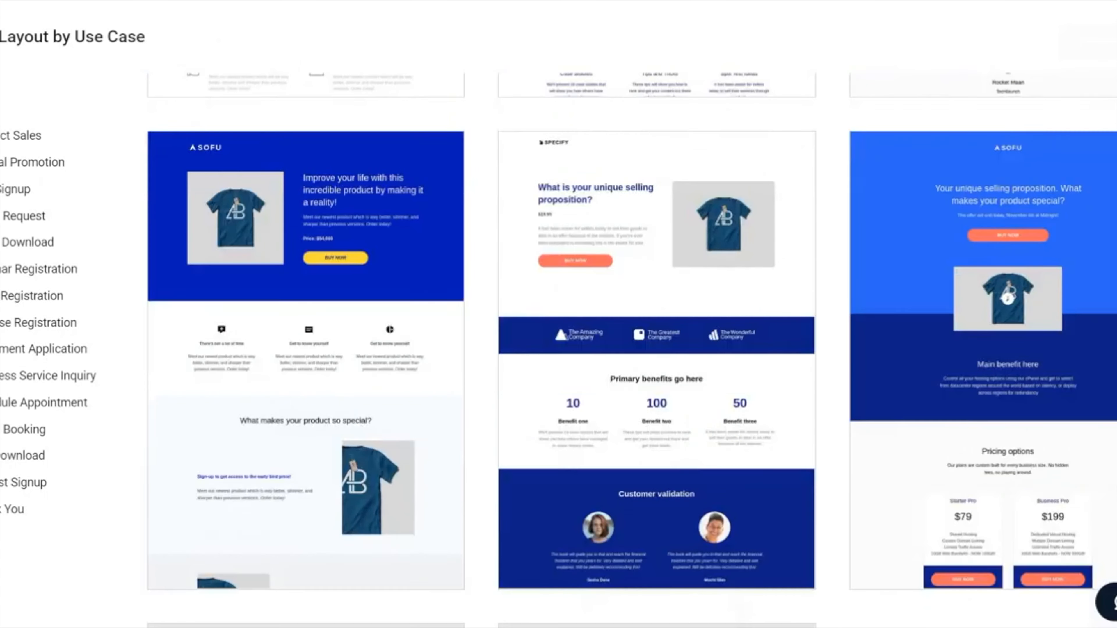
pyautogui.scroll(-7, 632, 351)
pyautogui.scroll(-2, 631, 351)
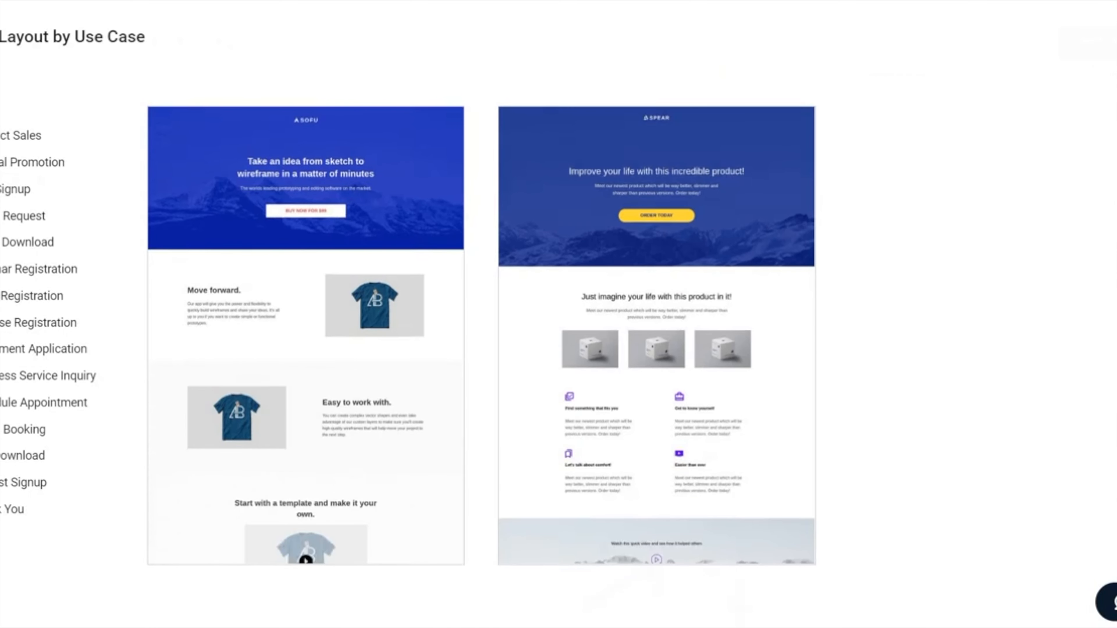
pyautogui.scroll(13, 632, 351)
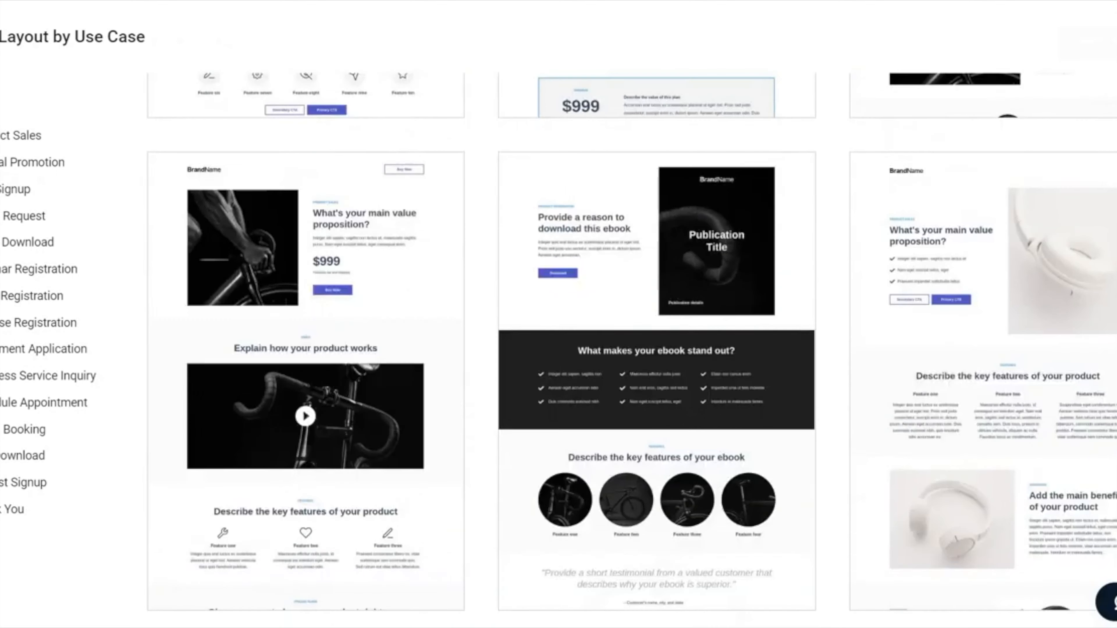
pyautogui.scroll(5, 632, 351)
# Step: Show the layouts for all use cases again and browse the collection for a suitable lead-generation design
pyautogui.click(0, 109)
pyautogui.scroll(4, 1080, 203)
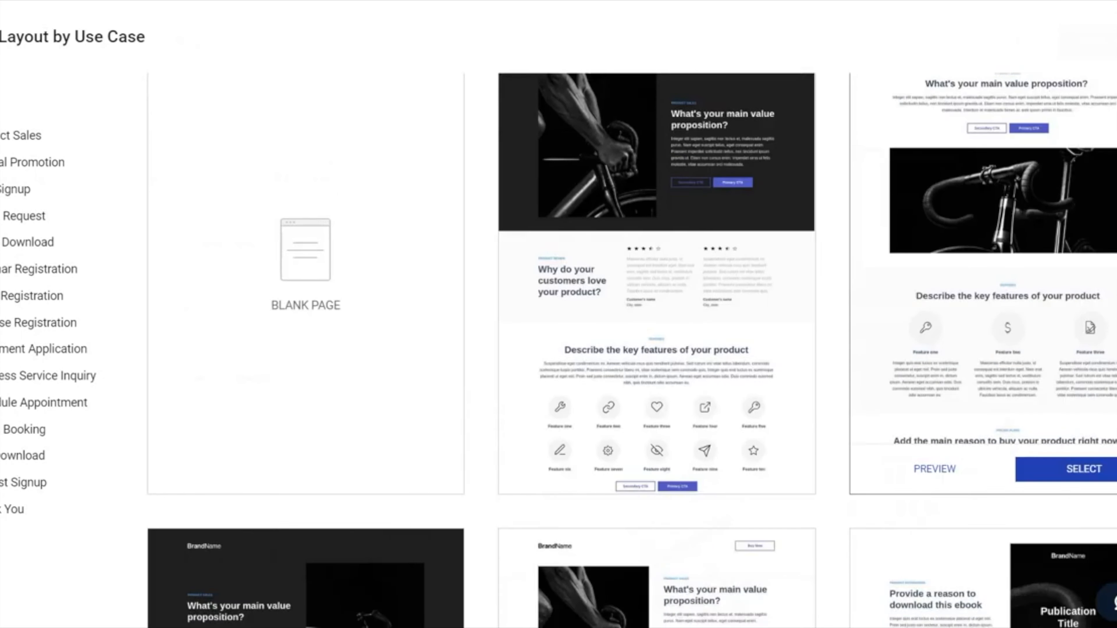
pyautogui.scroll(-10, 632, 350)
pyautogui.scroll(-7, 632, 350)
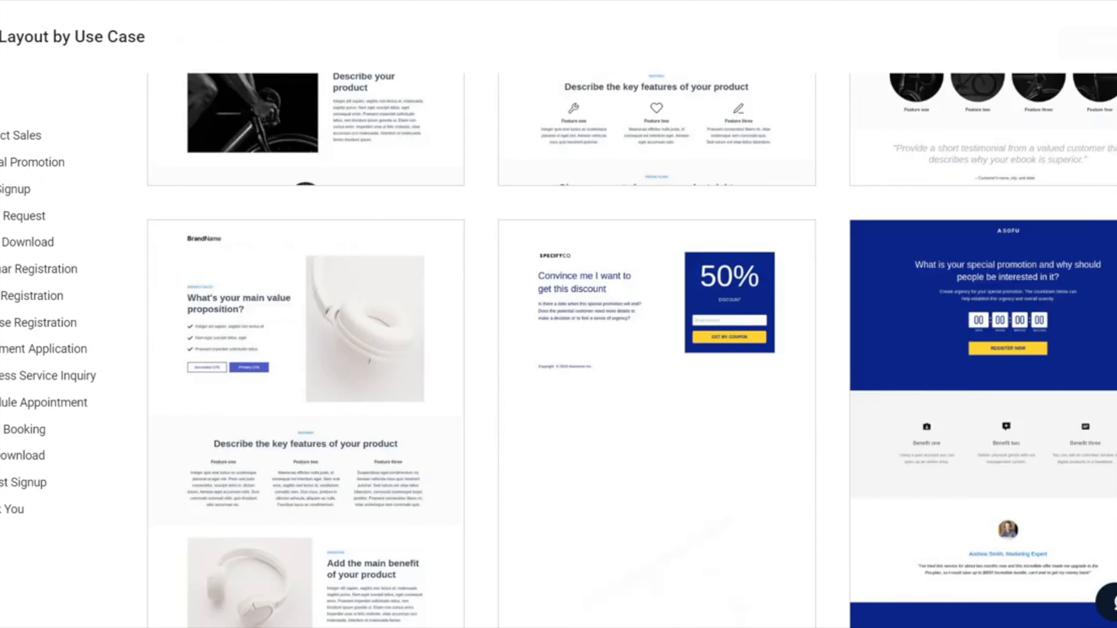
pyautogui.scroll(-4, 660, 246)
pyautogui.moveTo(678, 227)
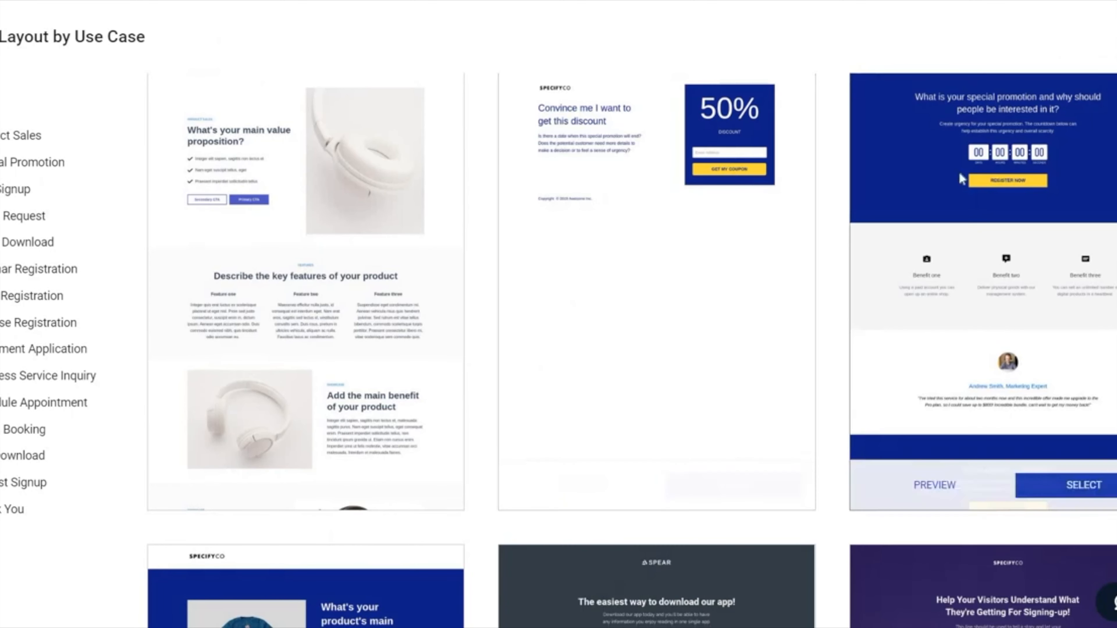
pyautogui.scroll(-6, 1112, 145)
pyautogui.scroll(-6, 1113, 145)
pyautogui.moveTo(781, 187)
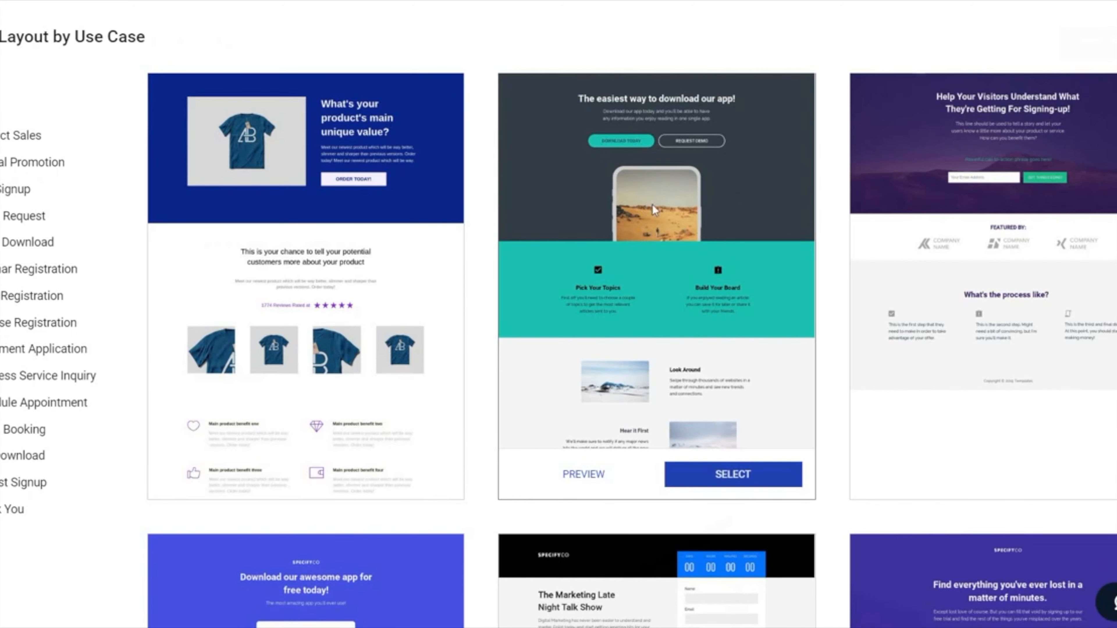
pyautogui.scroll(-10, 1113, 145)
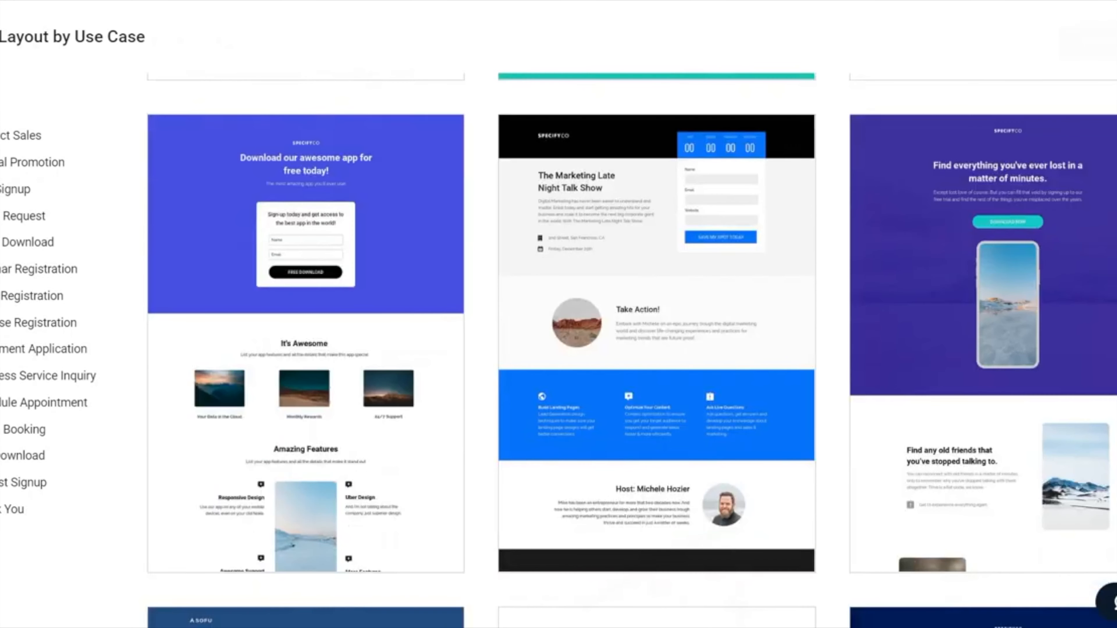
pyautogui.moveTo(373, 194)
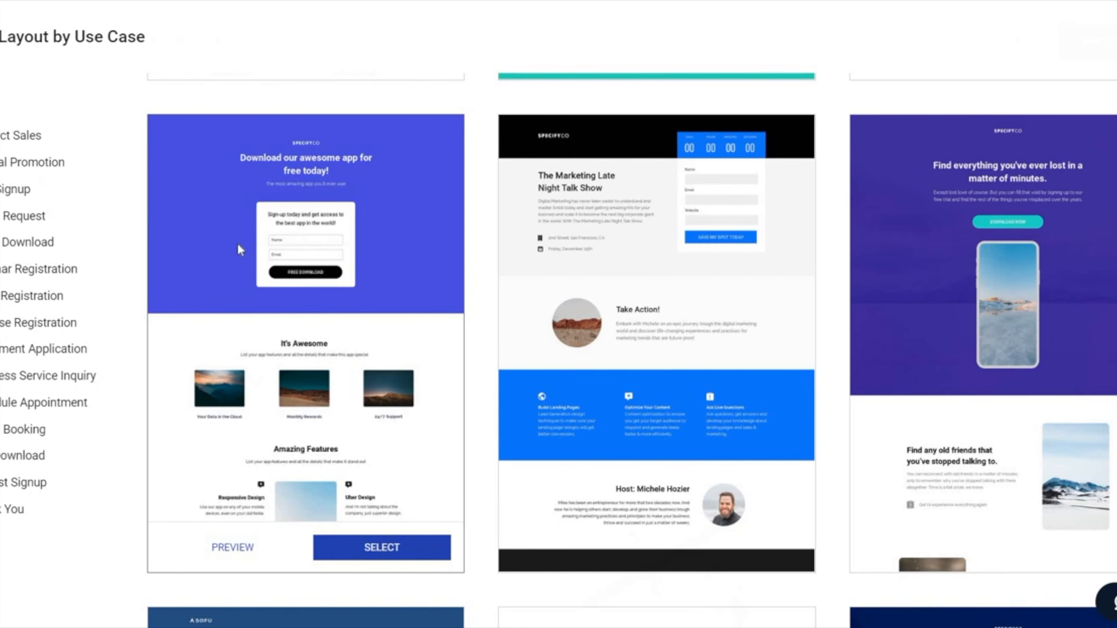
pyautogui.scroll(-9, 237, 247)
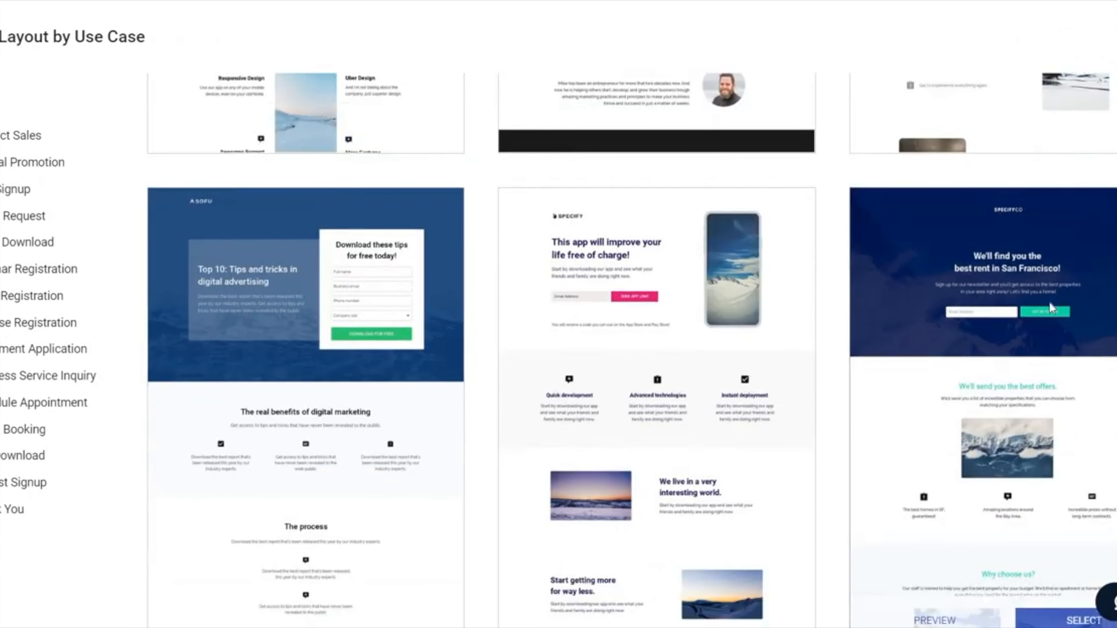
pyautogui.scroll(-2, 304, 291)
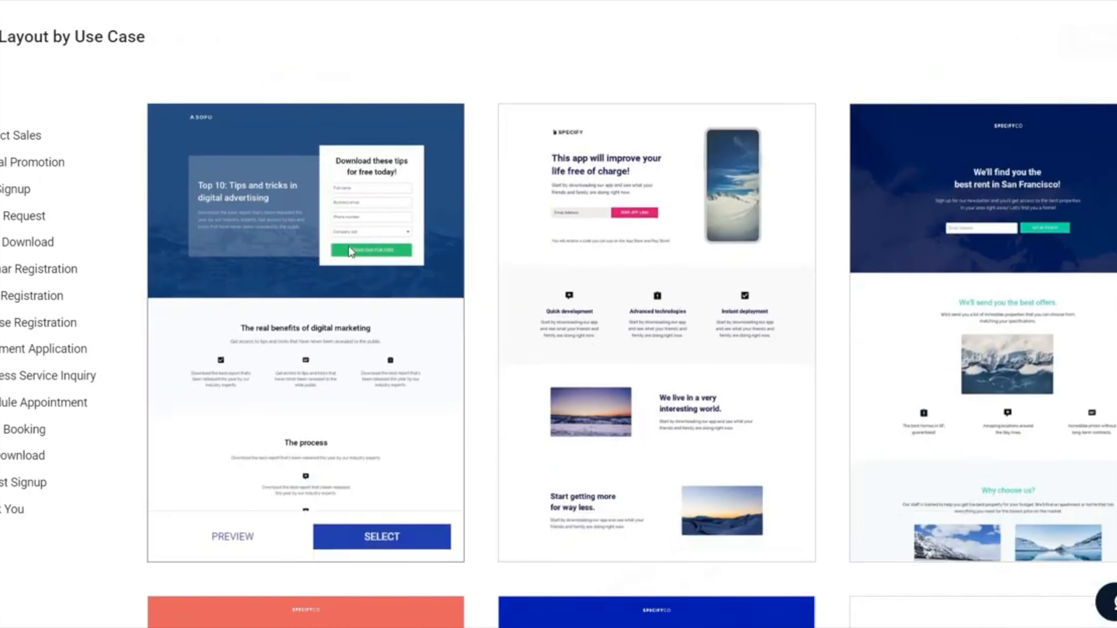
pyautogui.scroll(-7, 759, 213)
pyautogui.scroll(-15, 655, 352)
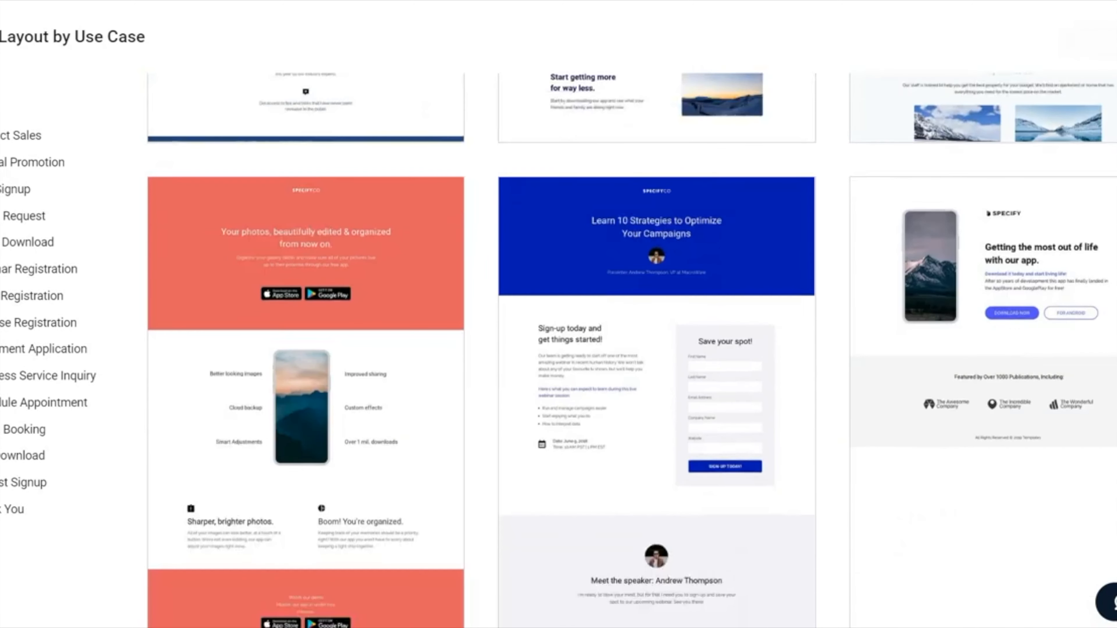
pyautogui.scroll(-15, 655, 352)
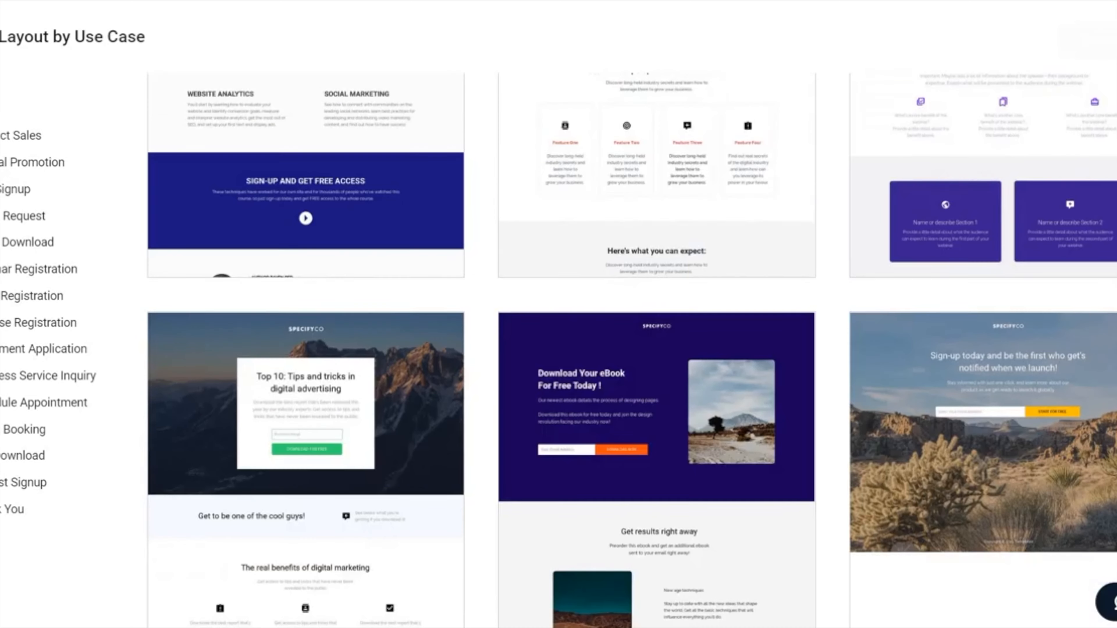
pyautogui.scroll(-15, 655, 352)
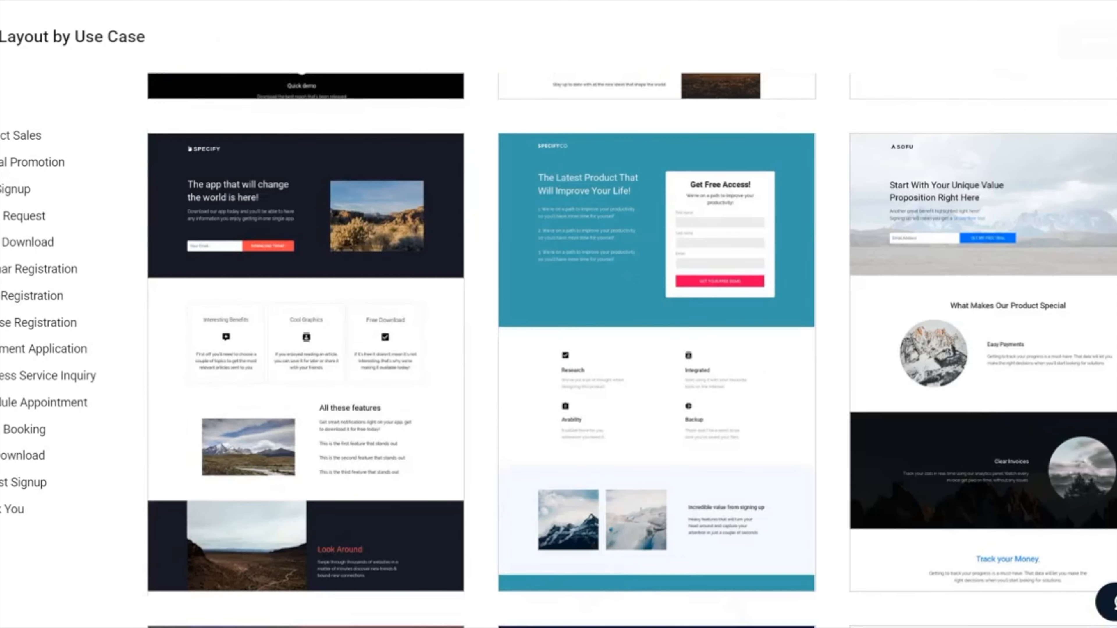
pyautogui.scroll(20, 655, 352)
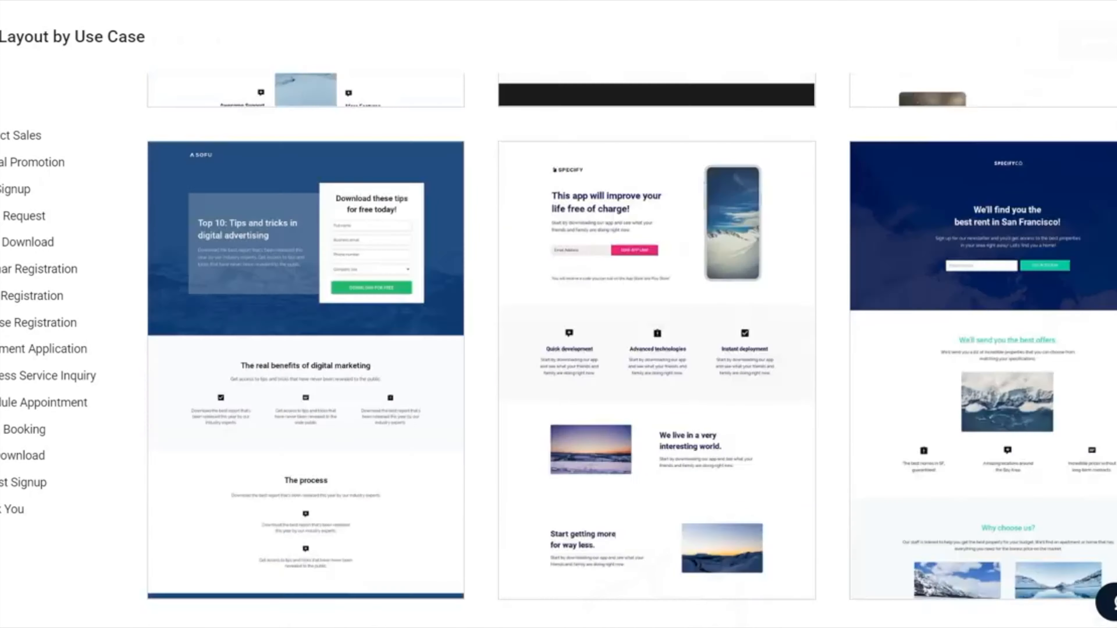
pyautogui.scroll(-7, 656, 352)
pyautogui.scroll(-5, 296, 246)
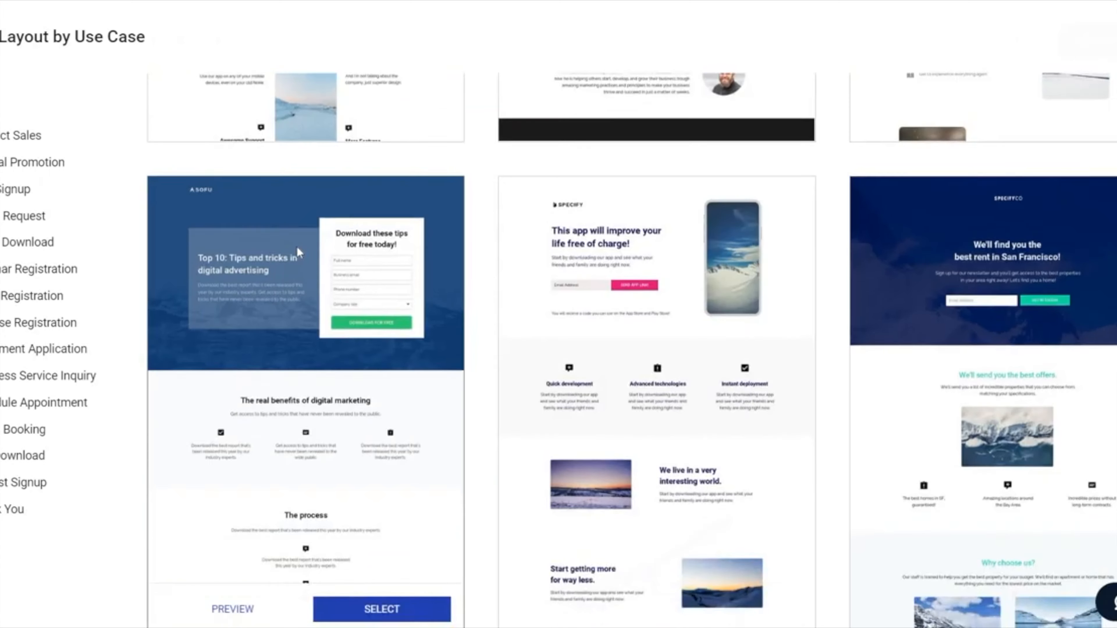
# Step: Preview the blue SOFU layout "Top 10: Tips and tricks in digital advertising" and review its desktop sections
pyautogui.click(217, 378)
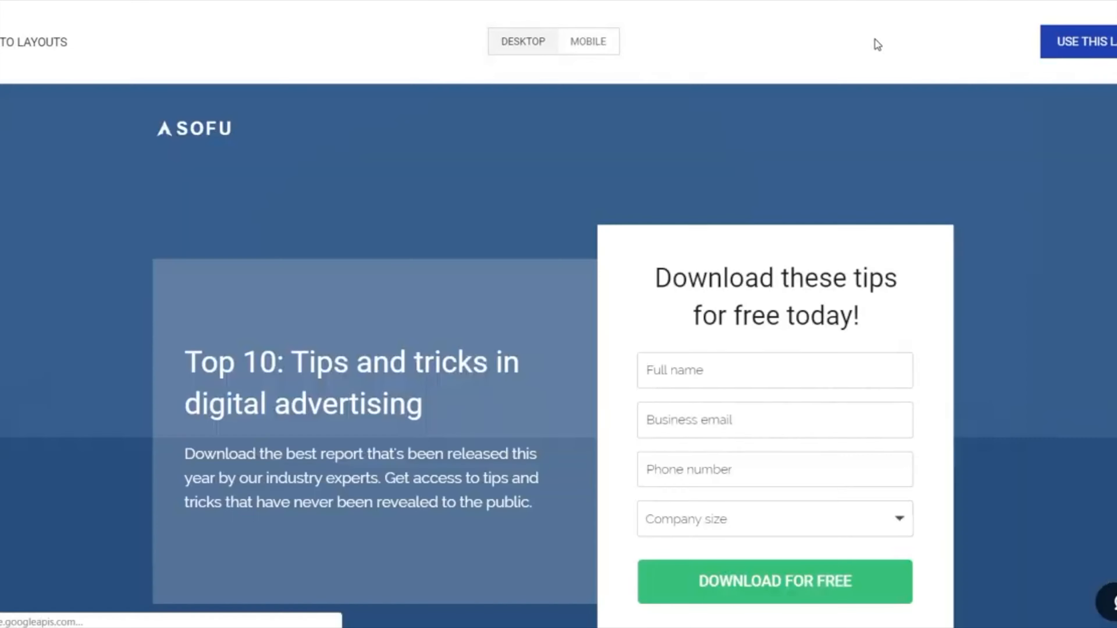
pyautogui.scroll(-8, 1089, 241)
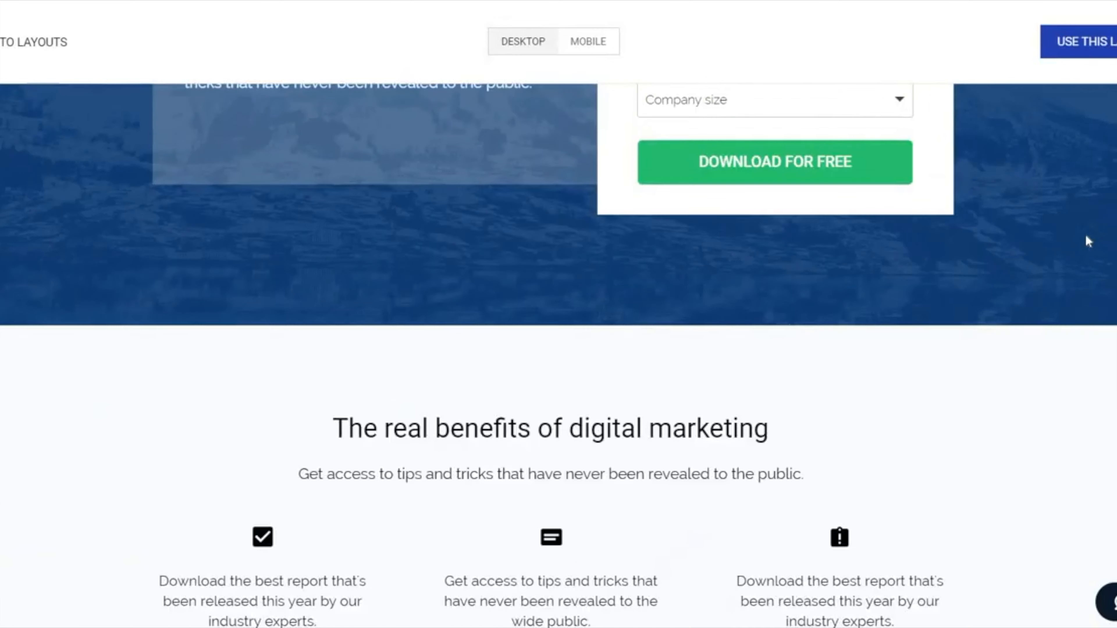
pyautogui.scroll(-15, 1084, 236)
pyautogui.scroll(15, 1075, 241)
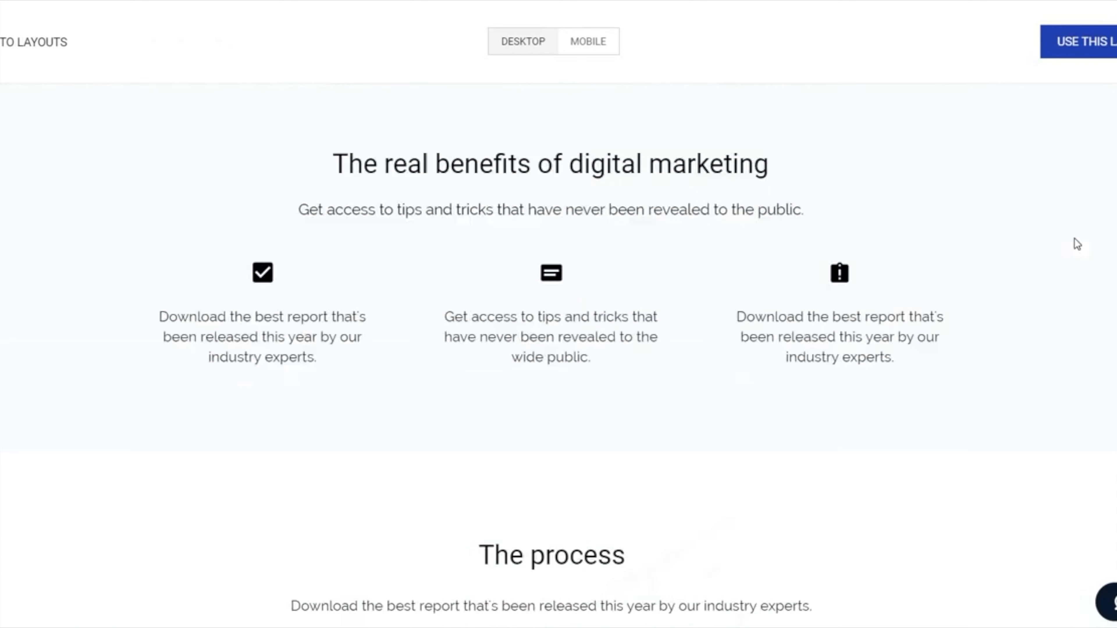
pyautogui.scroll(8, 1076, 243)
# Step: Check the layout's mobile version, including the content further down, and return to the desktop preview
pyautogui.click(594, 50)
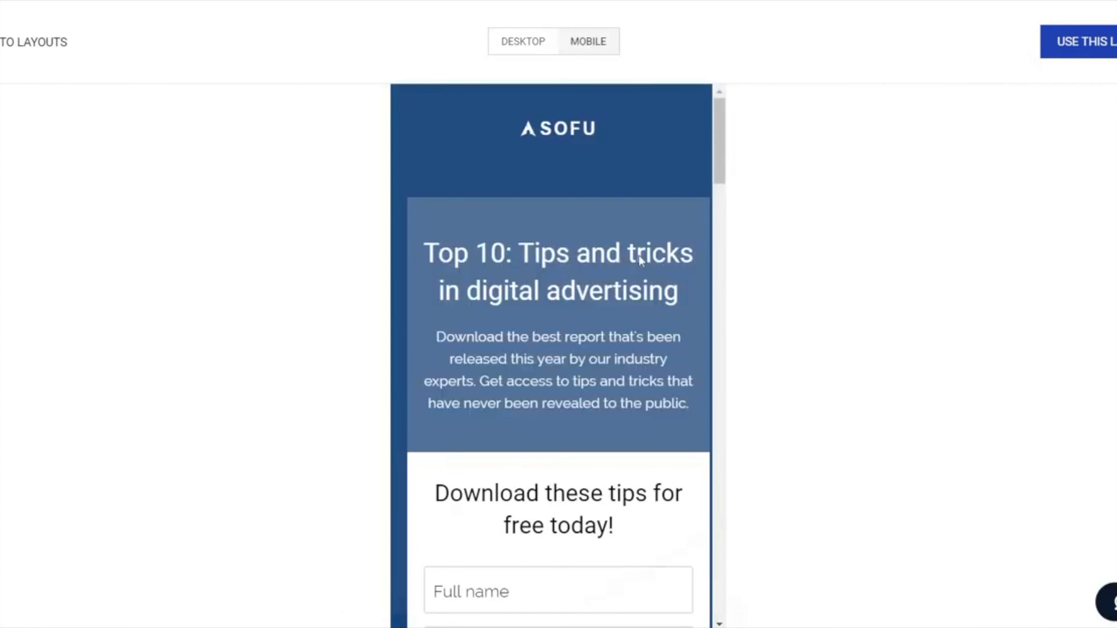
pyautogui.scroll(-8, 608, 257)
pyautogui.scroll(8, 616, 259)
pyautogui.click(524, 44)
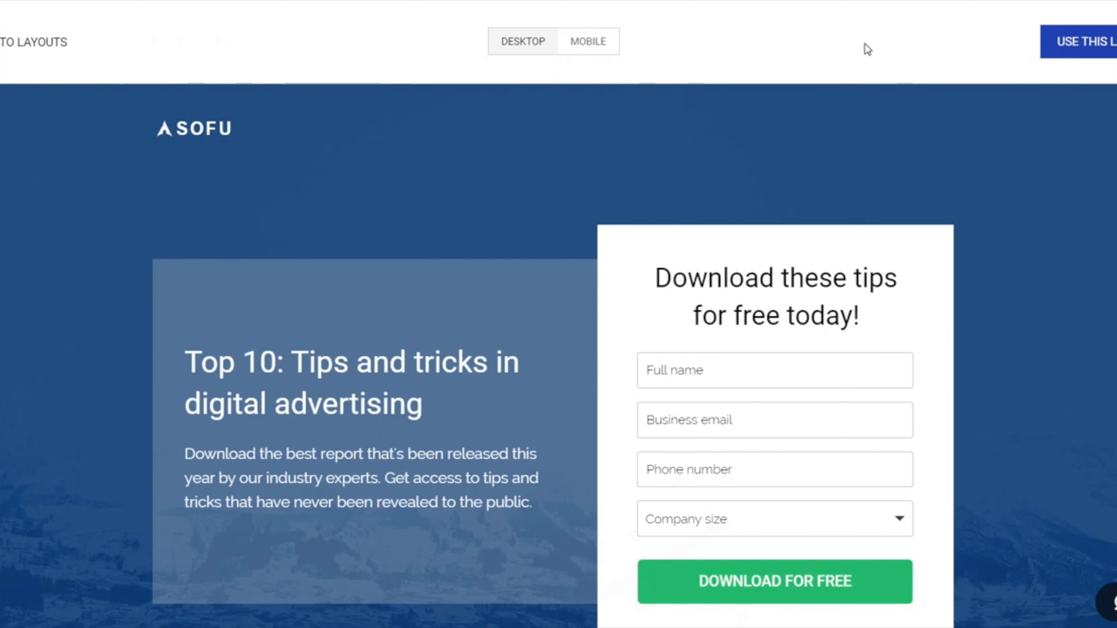
# Step: Use the previewed layout and create the landing page with the name "Awesome Landing Page"
pyautogui.click(1068, 44)
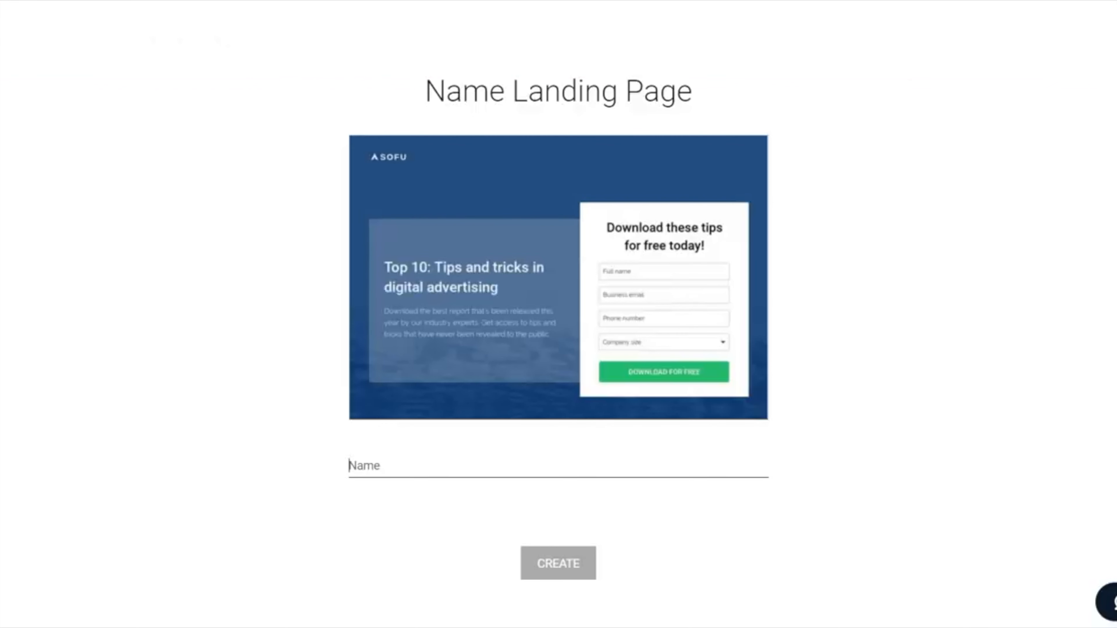
pyautogui.write('Awesome Landing Page')
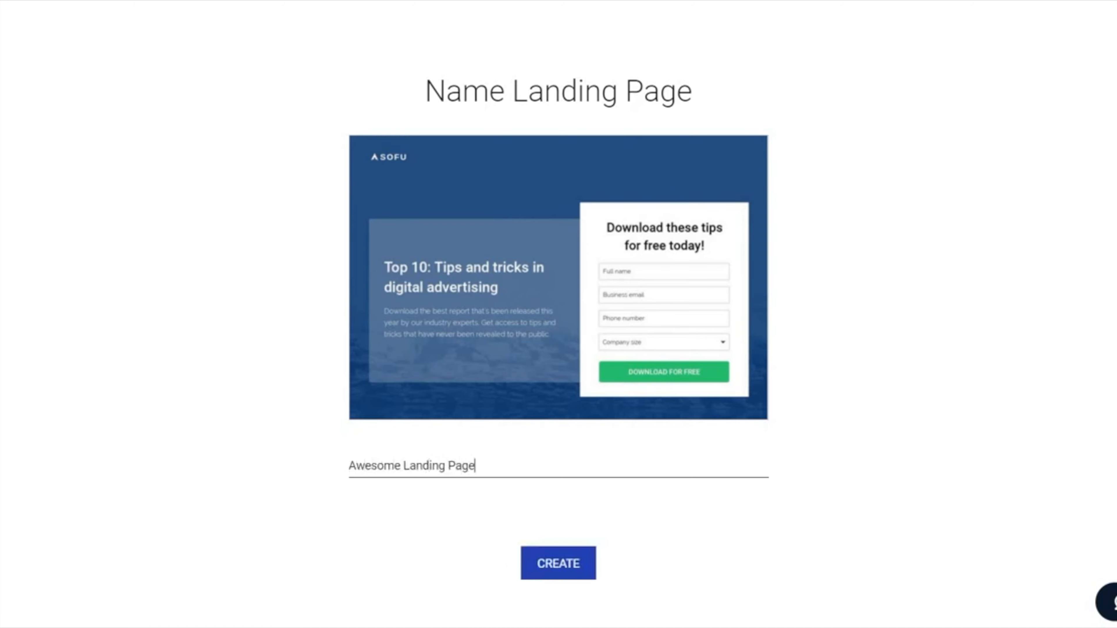
pyautogui.click(560, 555)
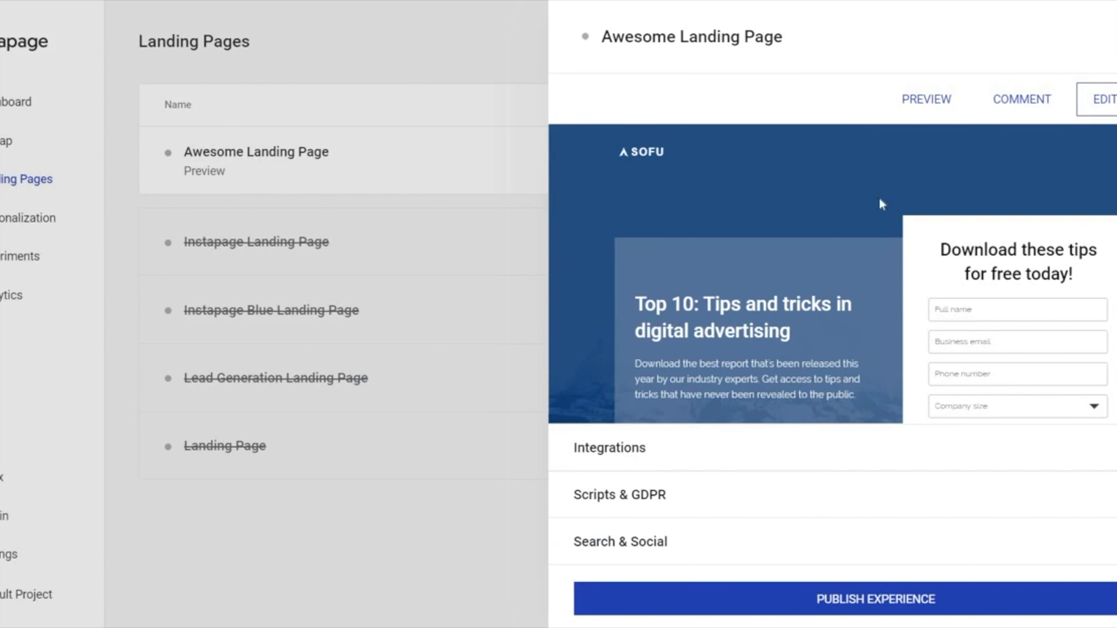
# Step: Review the new page's preview and look through its Analytics Integrations and Form Integrations settings
pyautogui.scroll(-2, 880, 203)
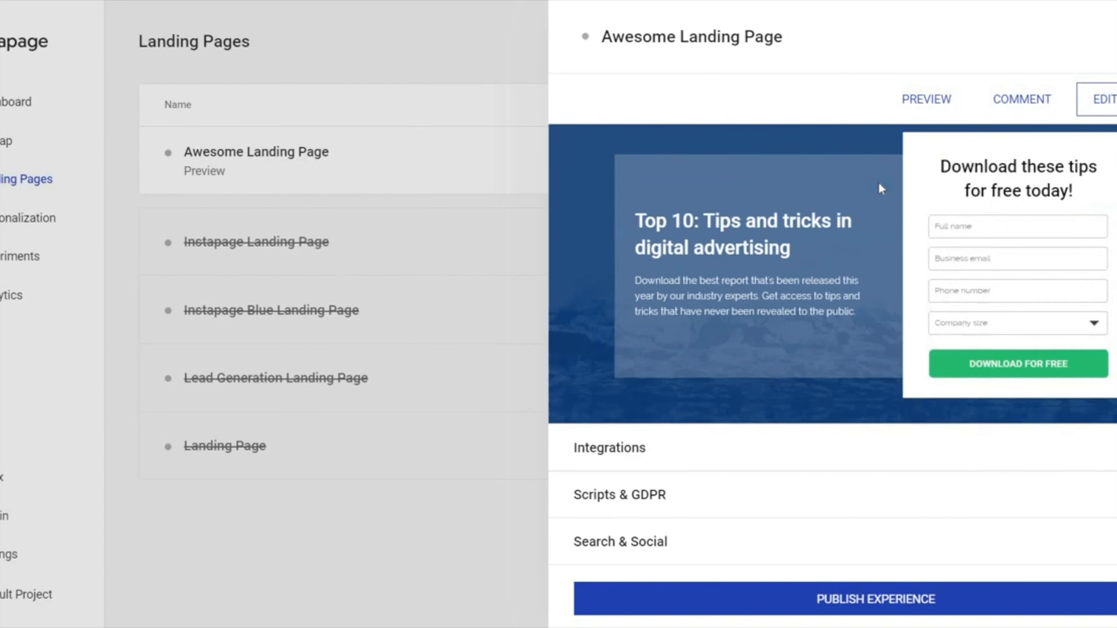
pyautogui.click(753, 460)
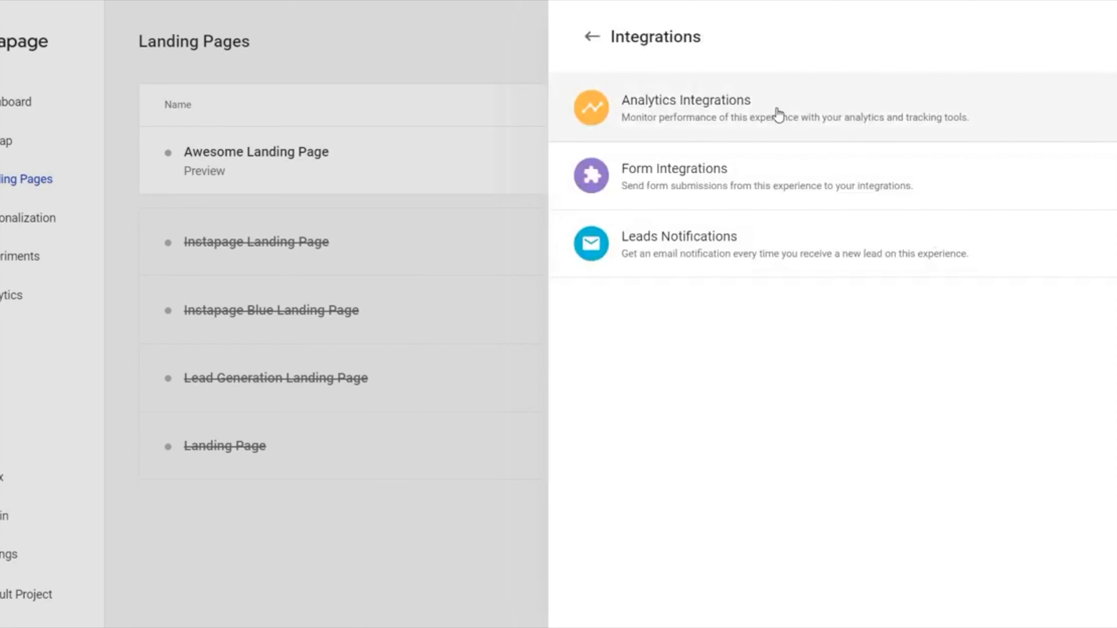
pyautogui.click(777, 115)
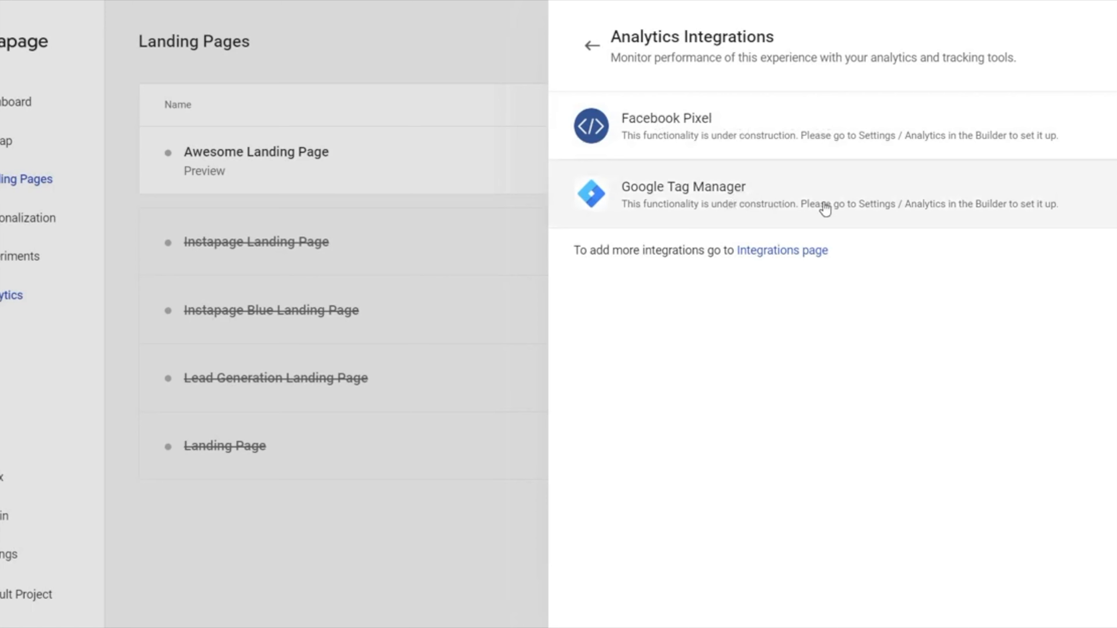
pyautogui.click(590, 46)
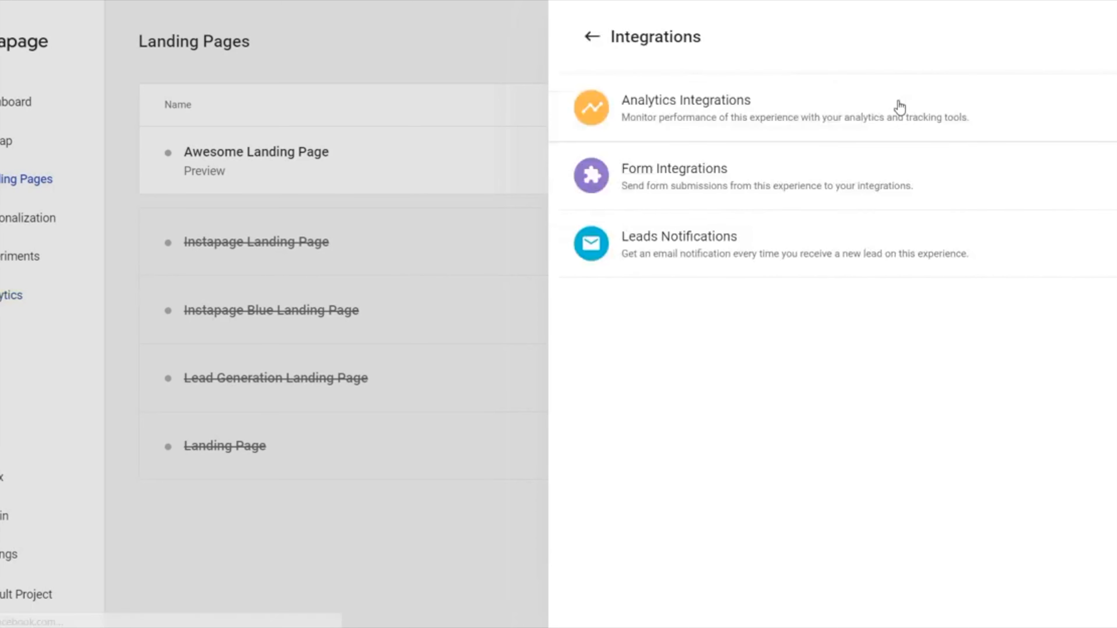
pyautogui.click(843, 187)
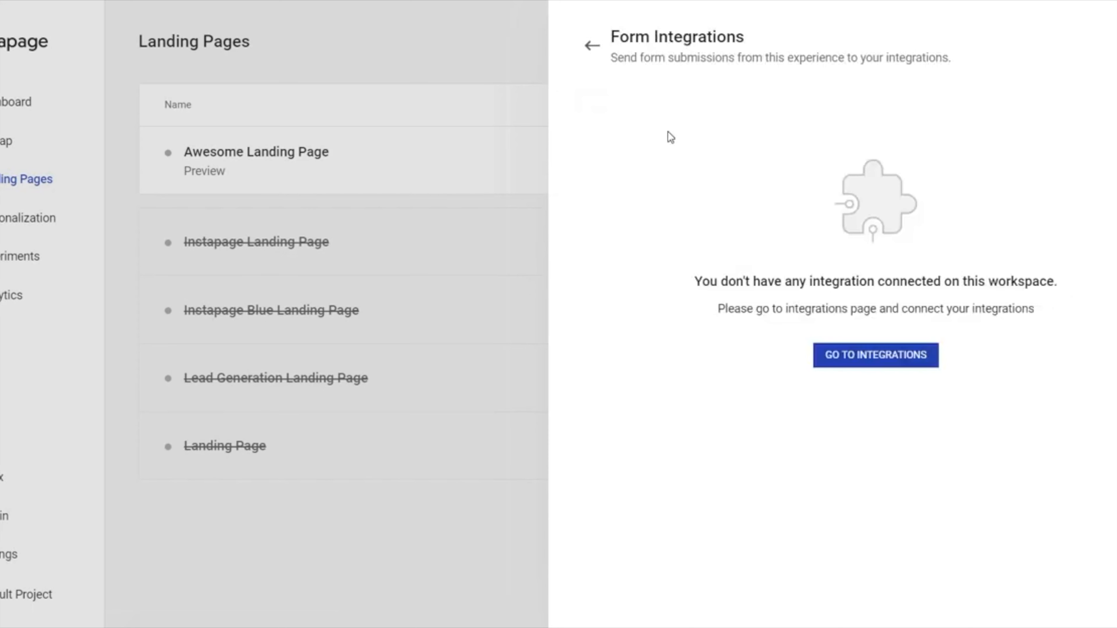
# Step: View the page's Leads Notifications settings, including recipients and notification style, and return to the page overview
pyautogui.click(591, 46)
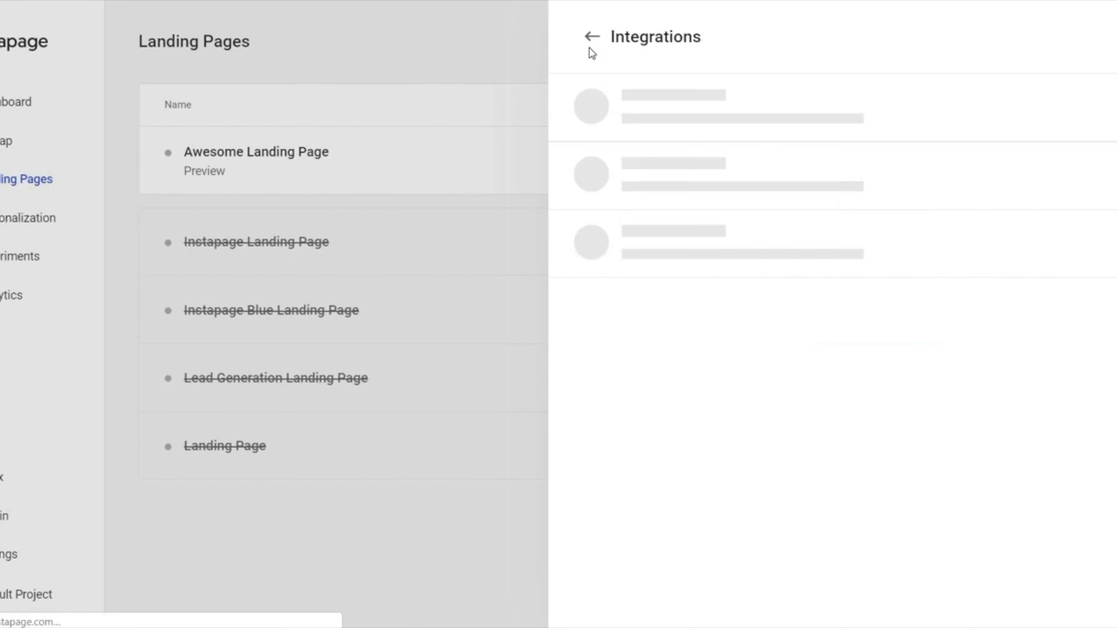
pyautogui.click(994, 243)
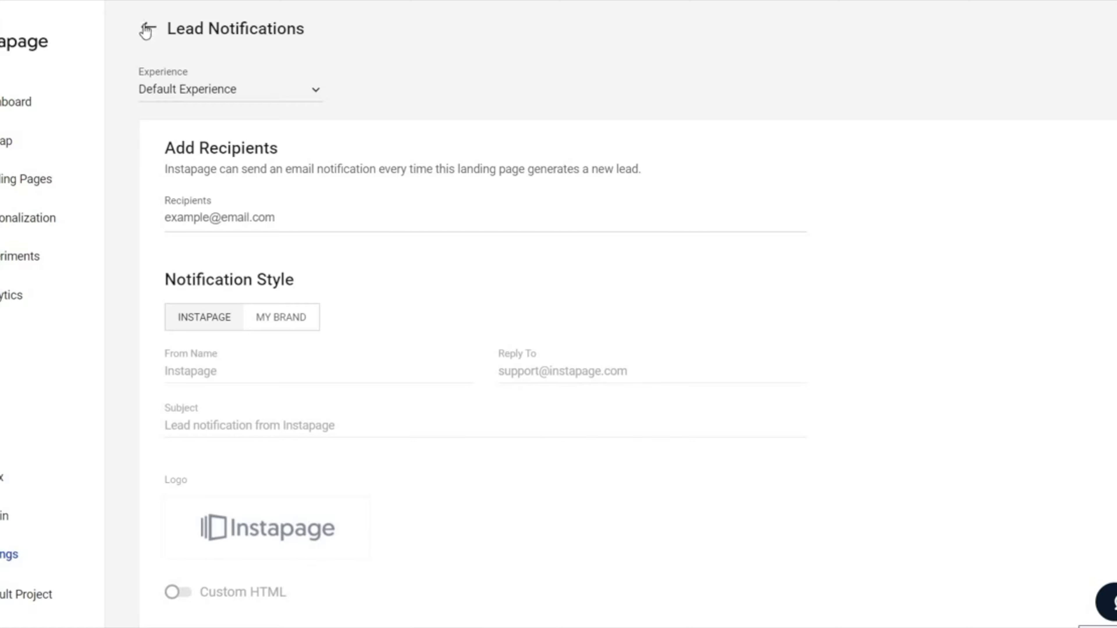
pyautogui.click(148, 28)
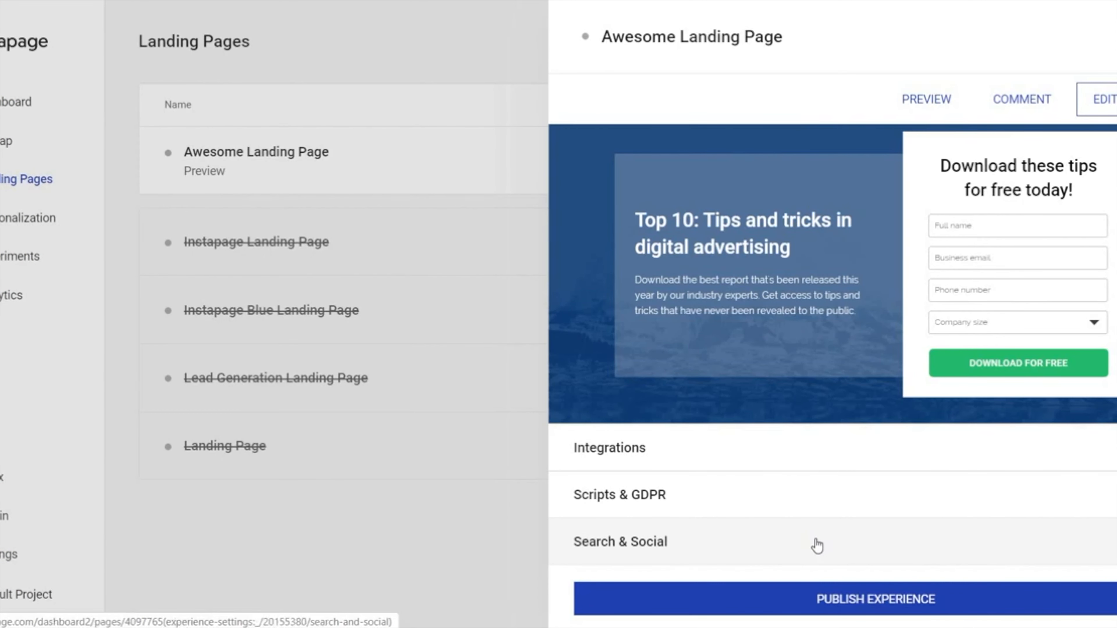
# Step: Review the page's Search & Social settings from the search fields through to the Twitter section, and return to the page overview
pyautogui.click(817, 545)
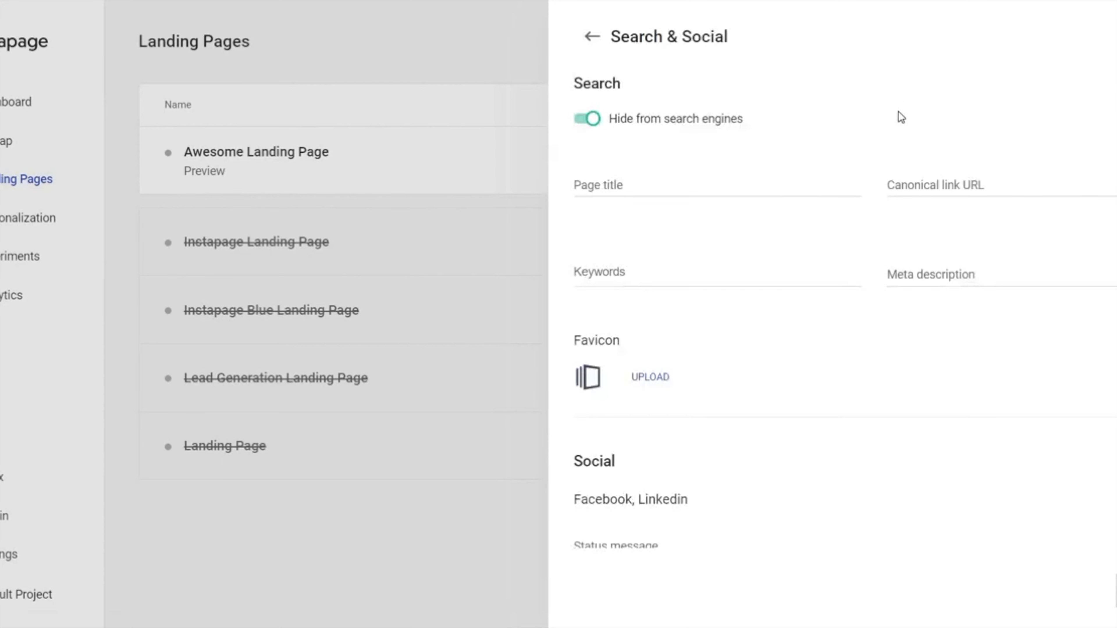
pyautogui.scroll(-5, 853, 223)
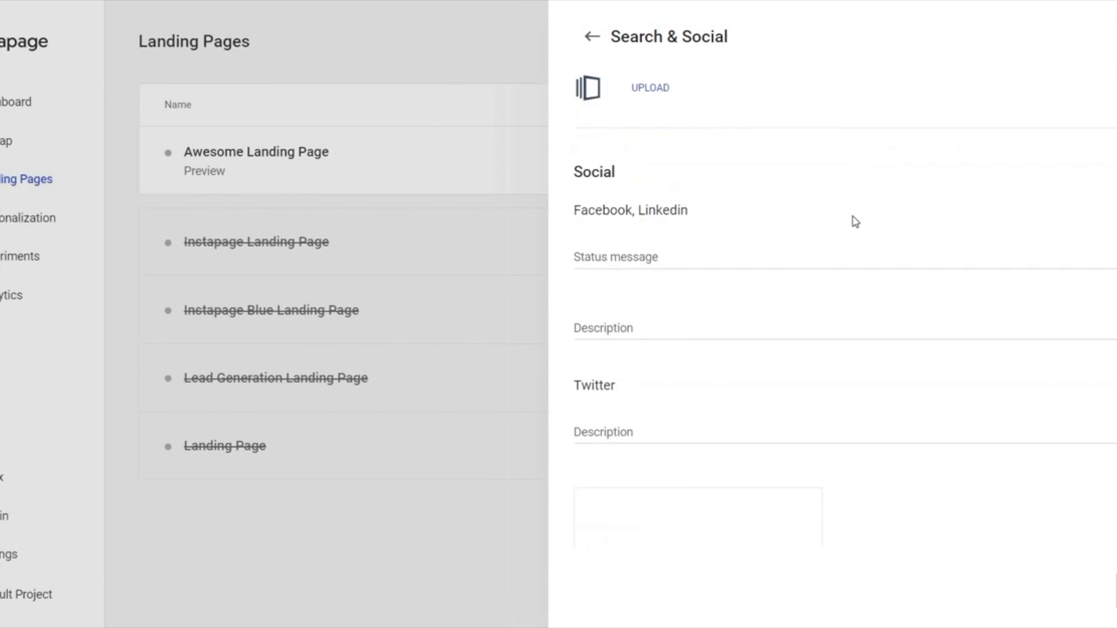
pyautogui.scroll(-3, 855, 222)
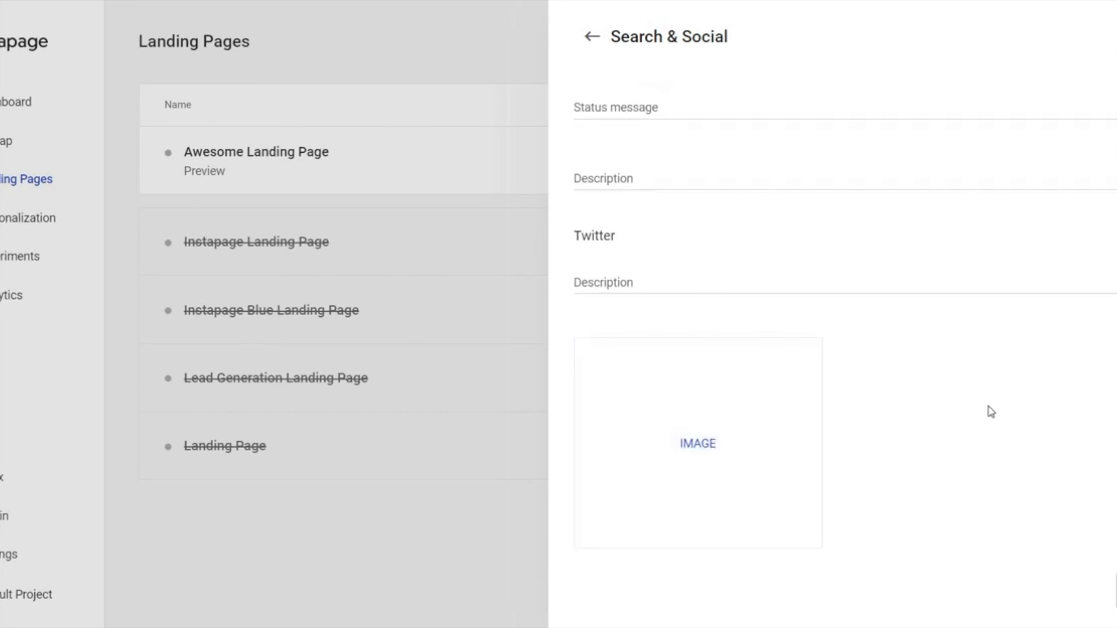
pyautogui.scroll(8, 987, 409)
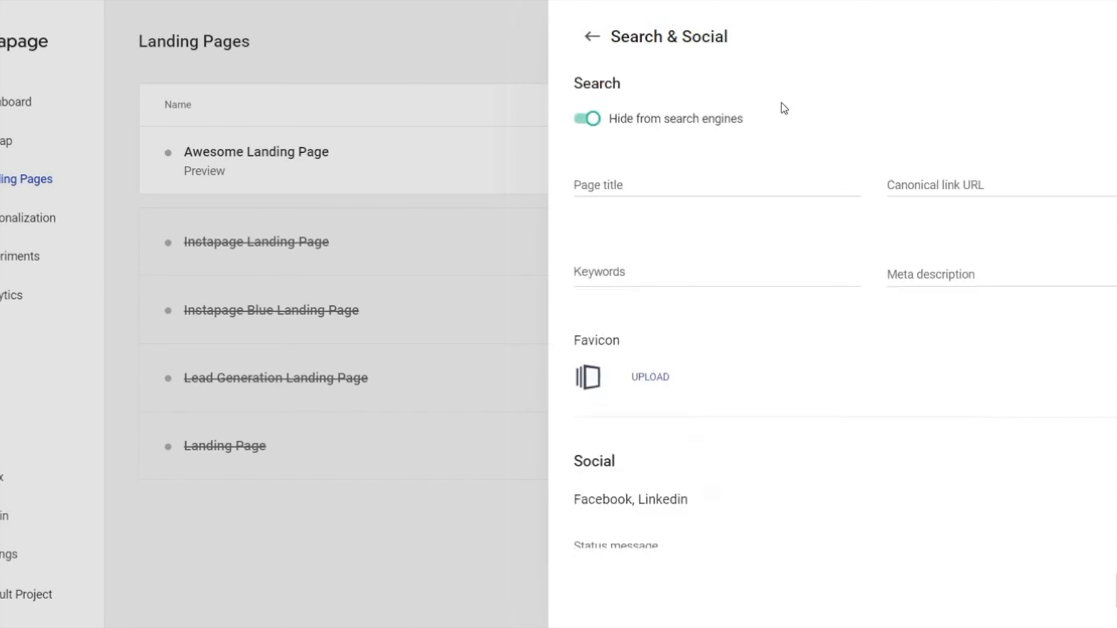
pyautogui.click(592, 37)
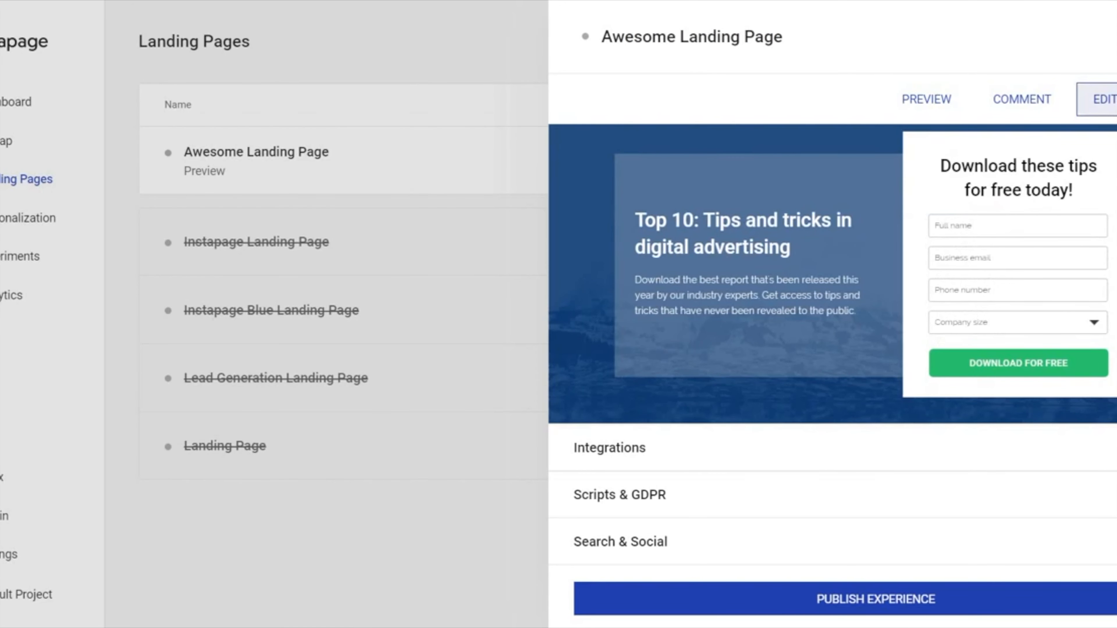
# Step: Open "Awesome Landing Page" for editing and check its page background settings
pyautogui.click(1105, 100)
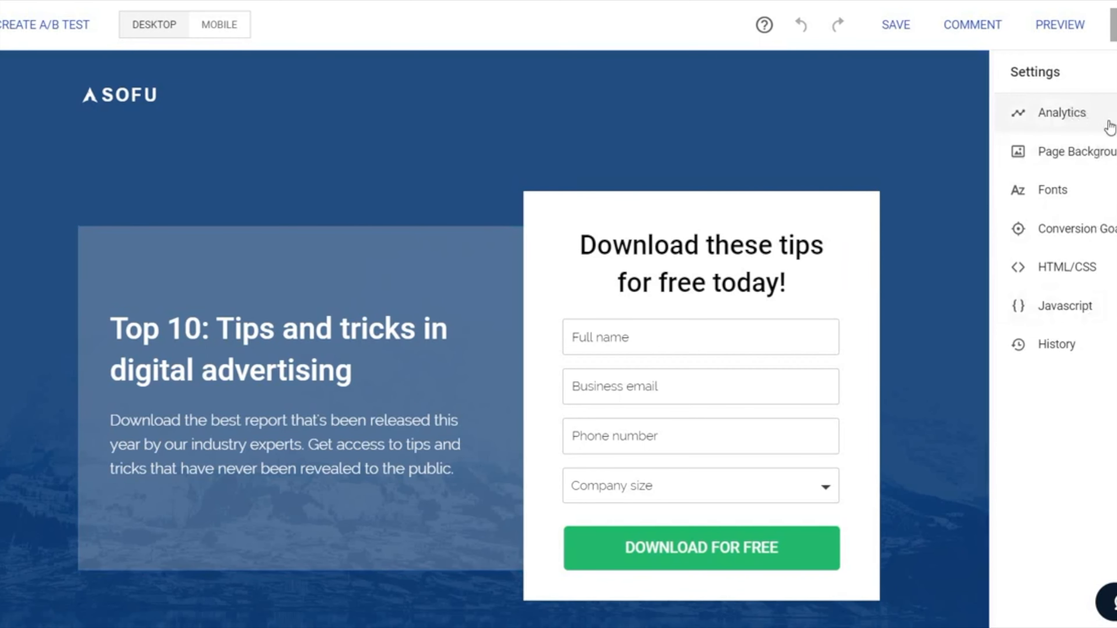
pyautogui.click(1108, 158)
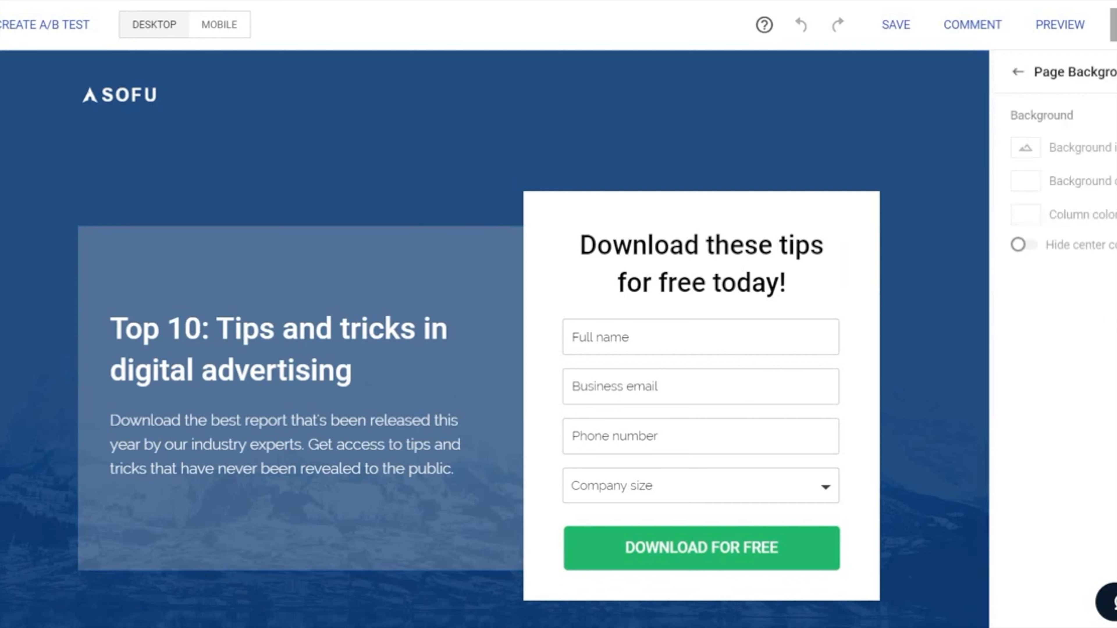
pyautogui.click(1018, 74)
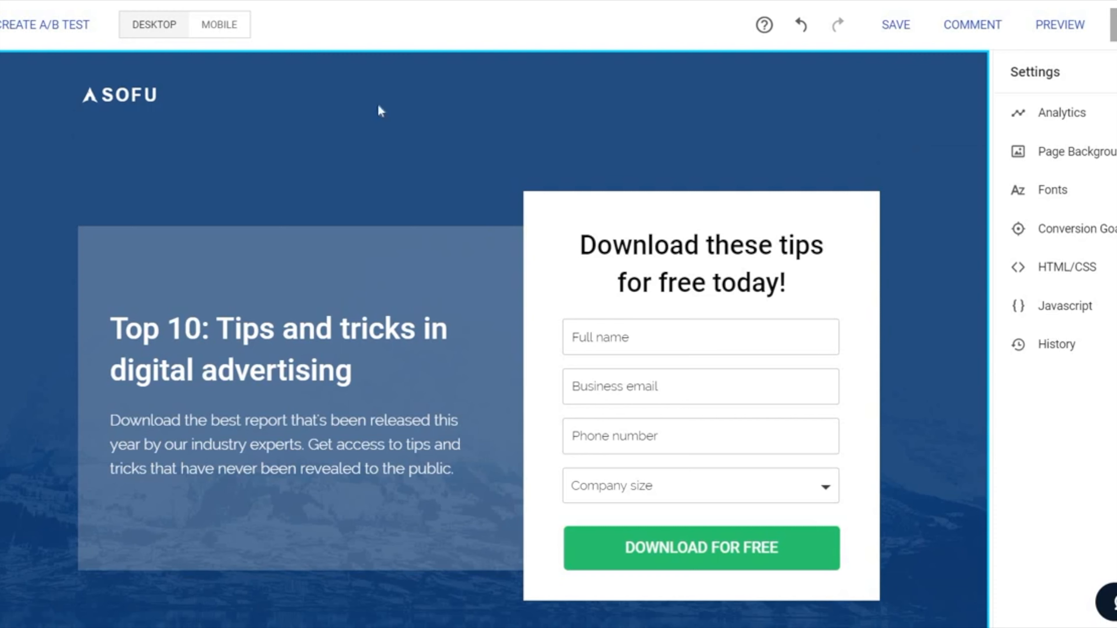
# Step: Delete the SOFU logo image from the page header
pyautogui.click(129, 93)
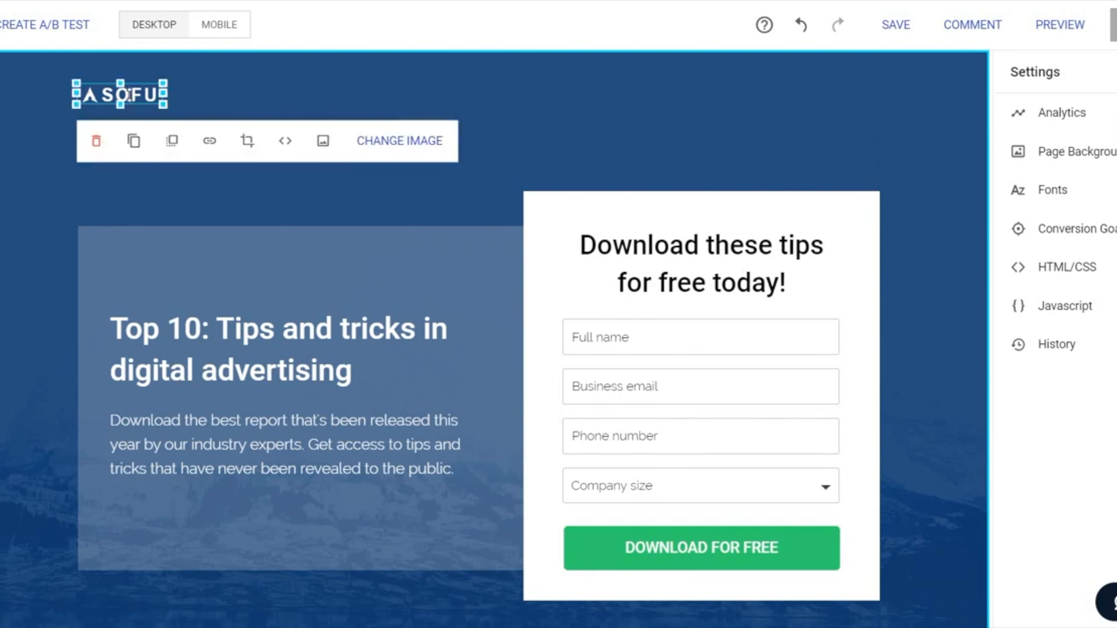
pyautogui.click(96, 142)
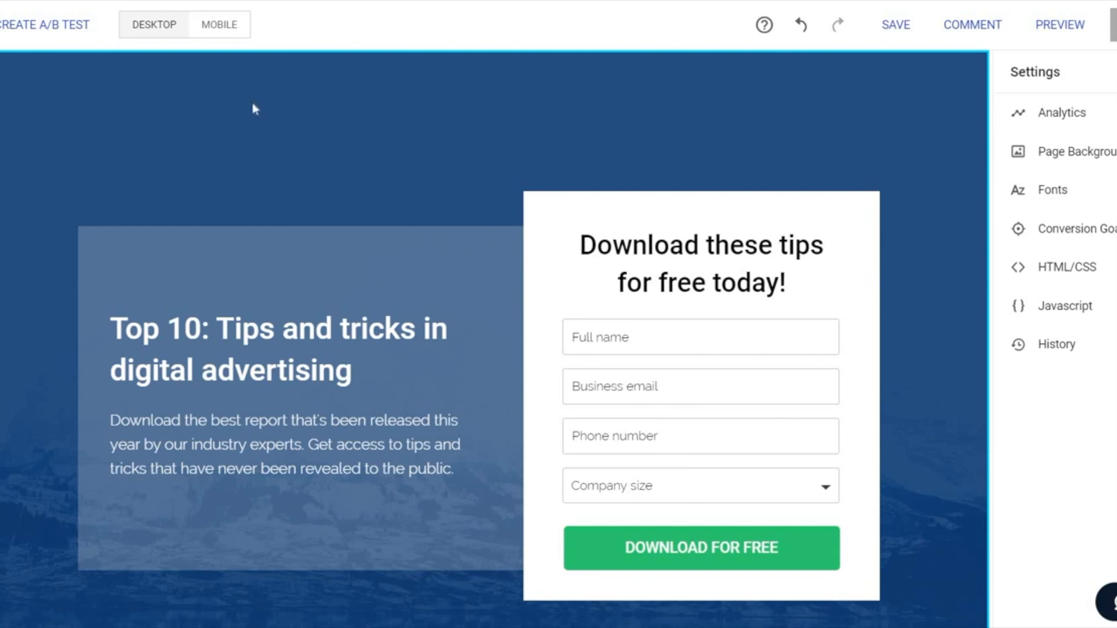
# Step: Replace the form heading "Download these tips for free today!" with "Get Your Cheatsheet Today"
pyautogui.click(700, 250)
pyautogui.click(699, 249)
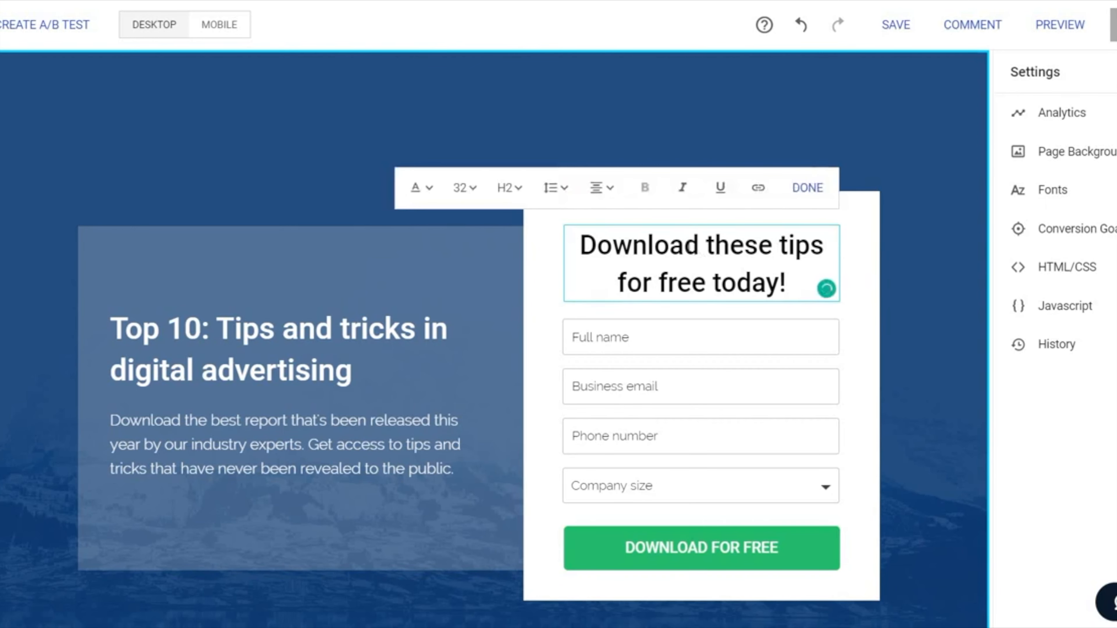
pyautogui.hotkey('ctrl', 'a')
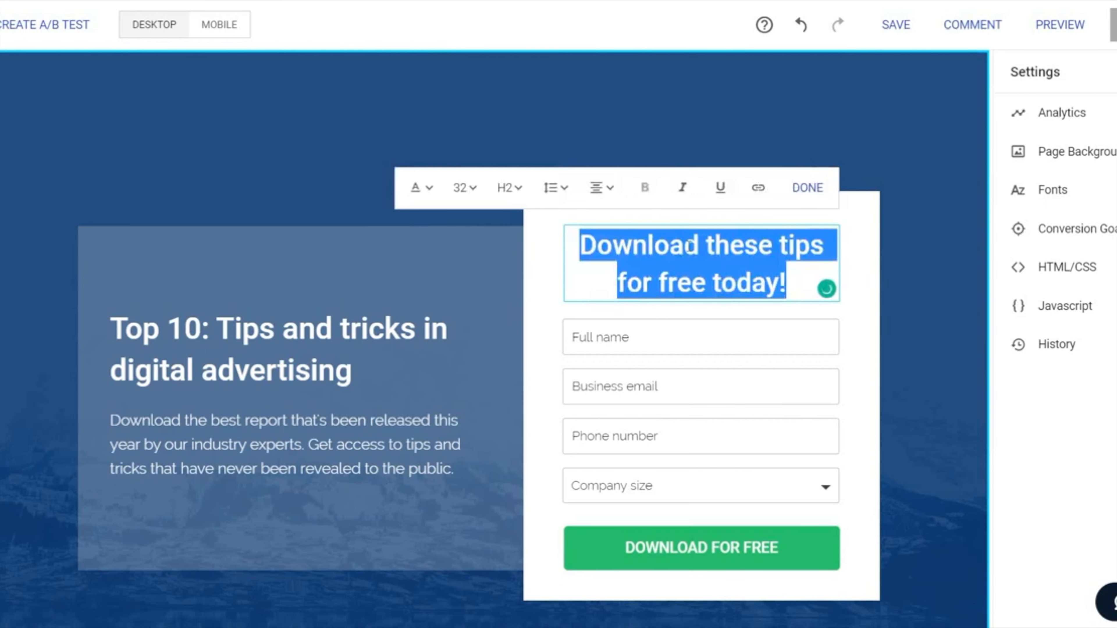
pyautogui.write('Get Your')
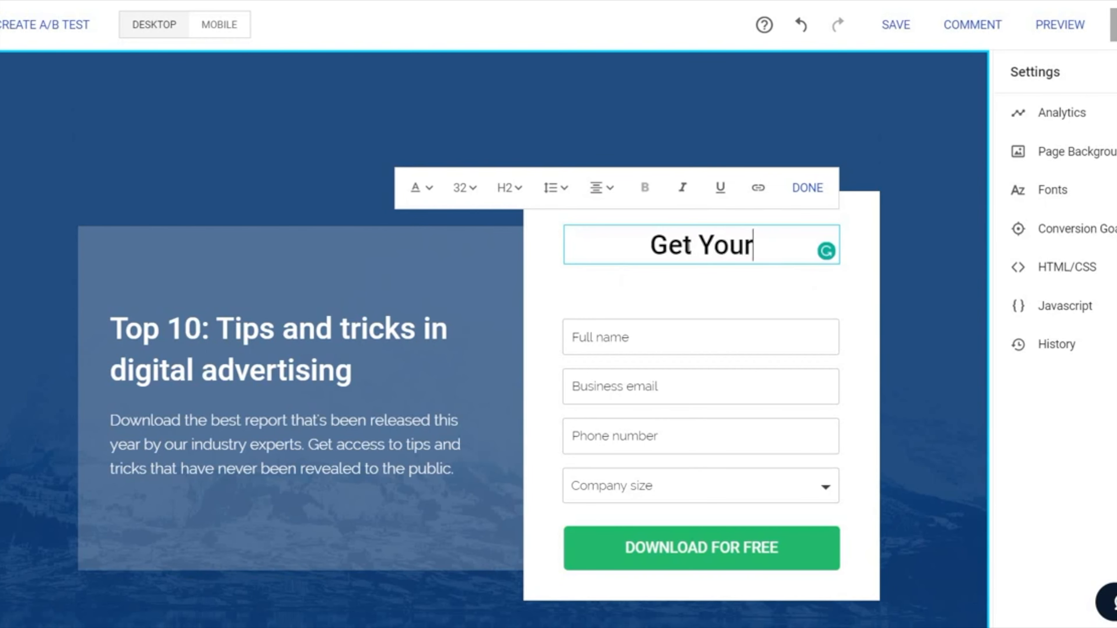
pyautogui.write(' Cheatsheet Today')
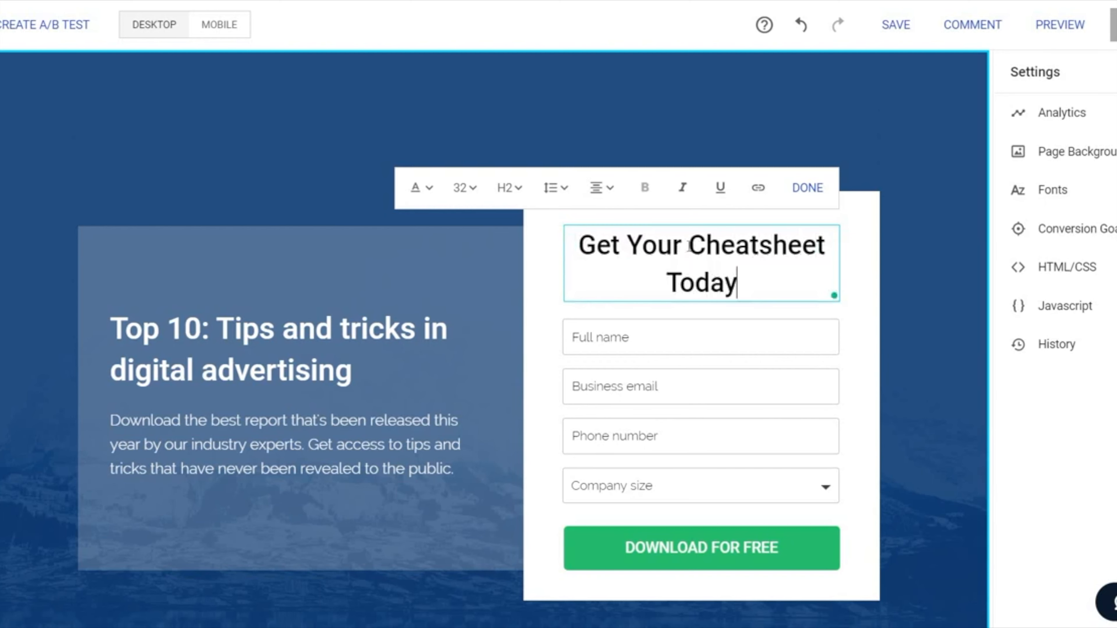
pyautogui.click(699, 109)
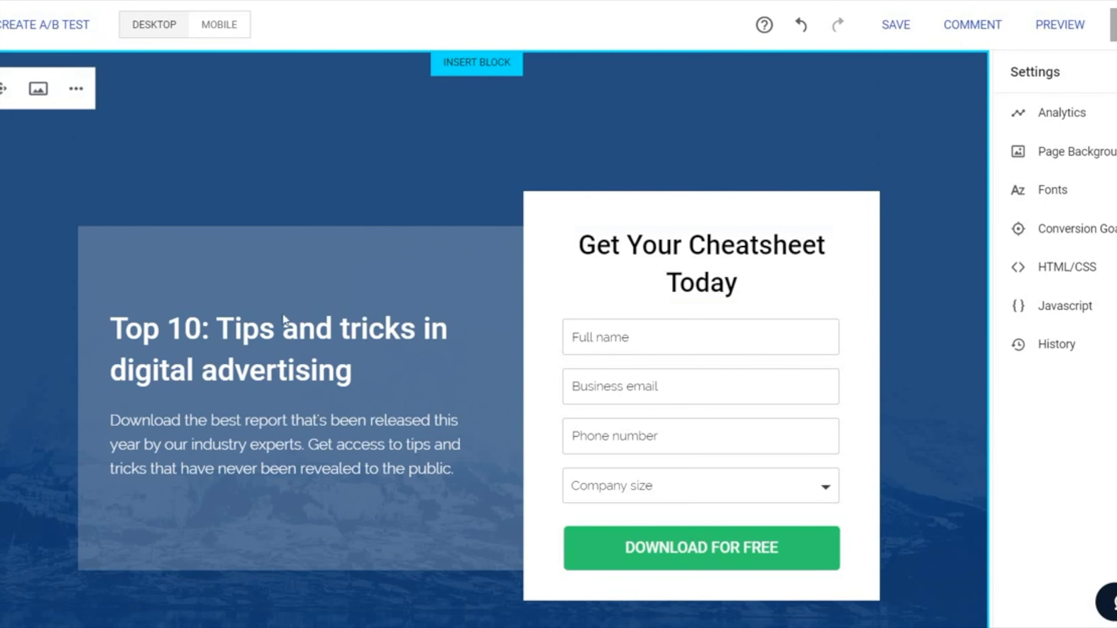
# Step: Replace the main headline "Top 10: Tips and tricks in digital advertising" with "Your Awesome Headline 1"
pyautogui.click(263, 340)
pyautogui.doubleClick(262, 335)
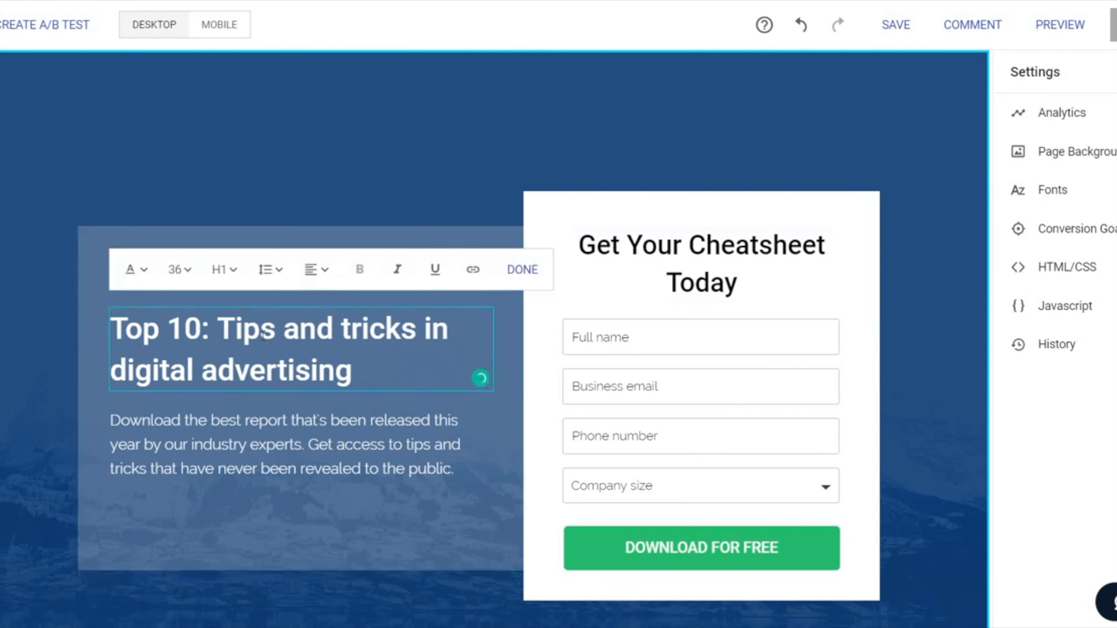
pyautogui.tripleClick(262, 336)
pyautogui.write('Your')
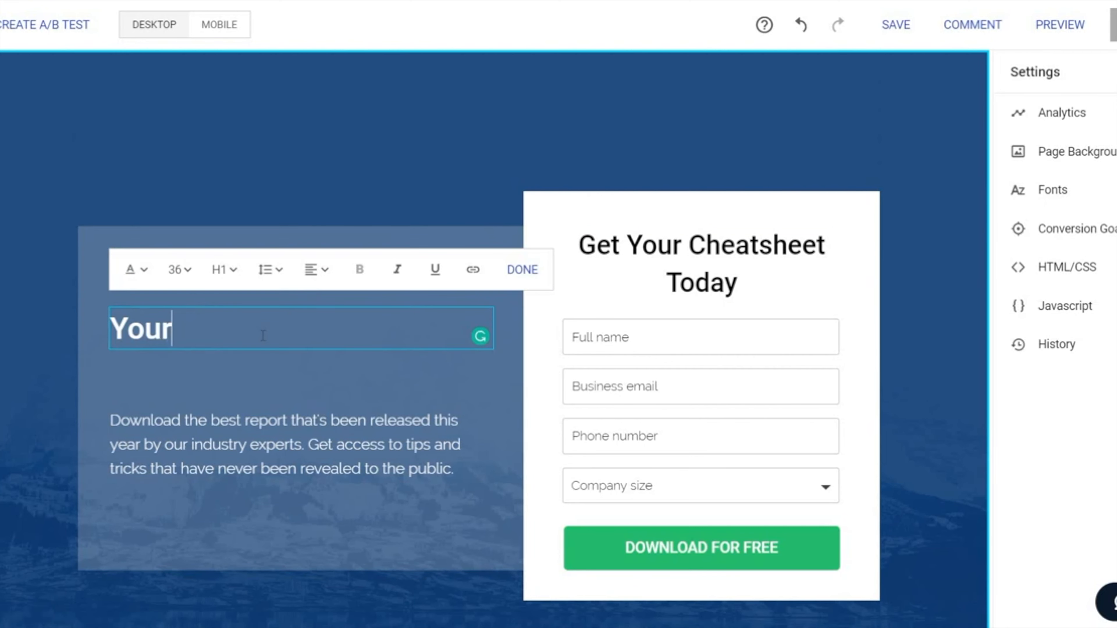
pyautogui.write(' Awesome Headline 1')
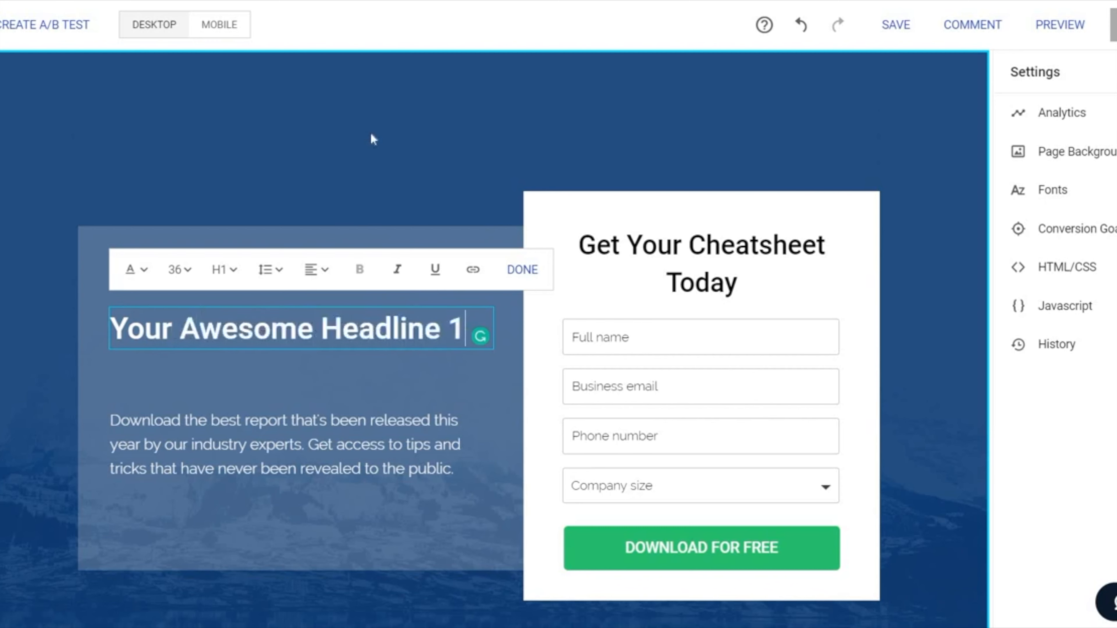
pyautogui.click(404, 145)
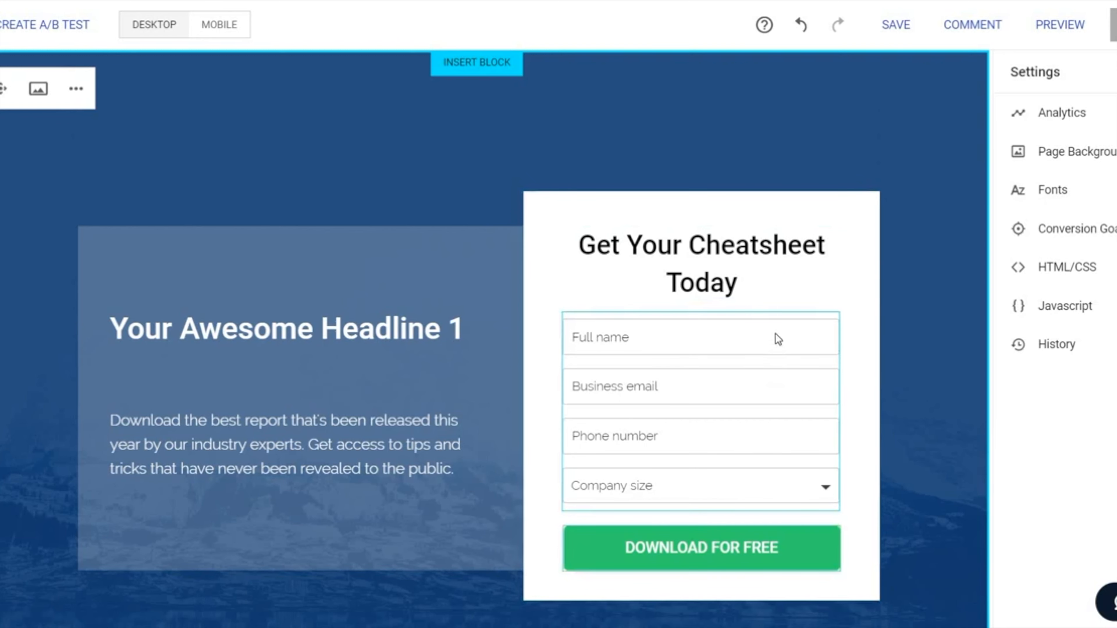
# Step: Open the download form for editing and delete its Company size field
pyautogui.click(721, 328)
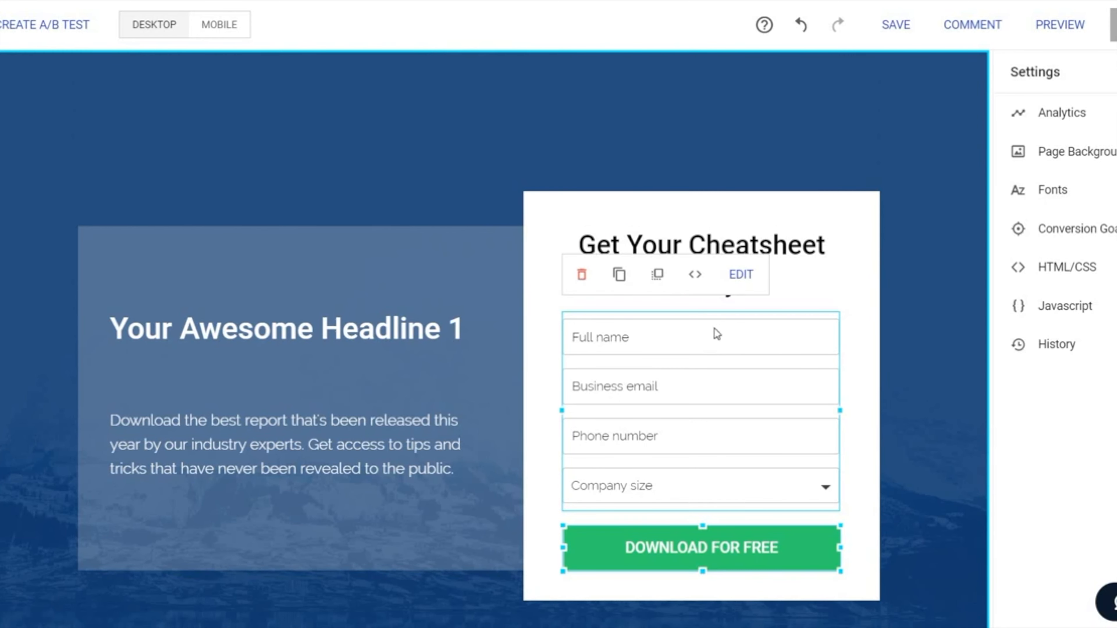
pyautogui.click(742, 277)
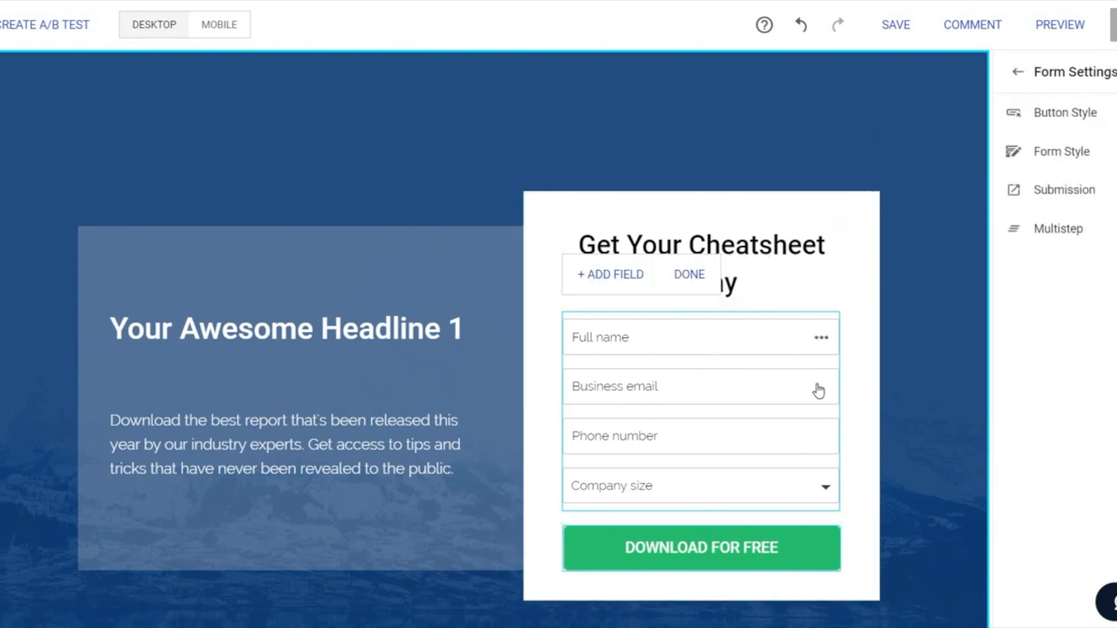
pyautogui.moveTo(818, 492)
pyautogui.scroll(-2, 914, 378)
pyautogui.scroll(-2, 913, 375)
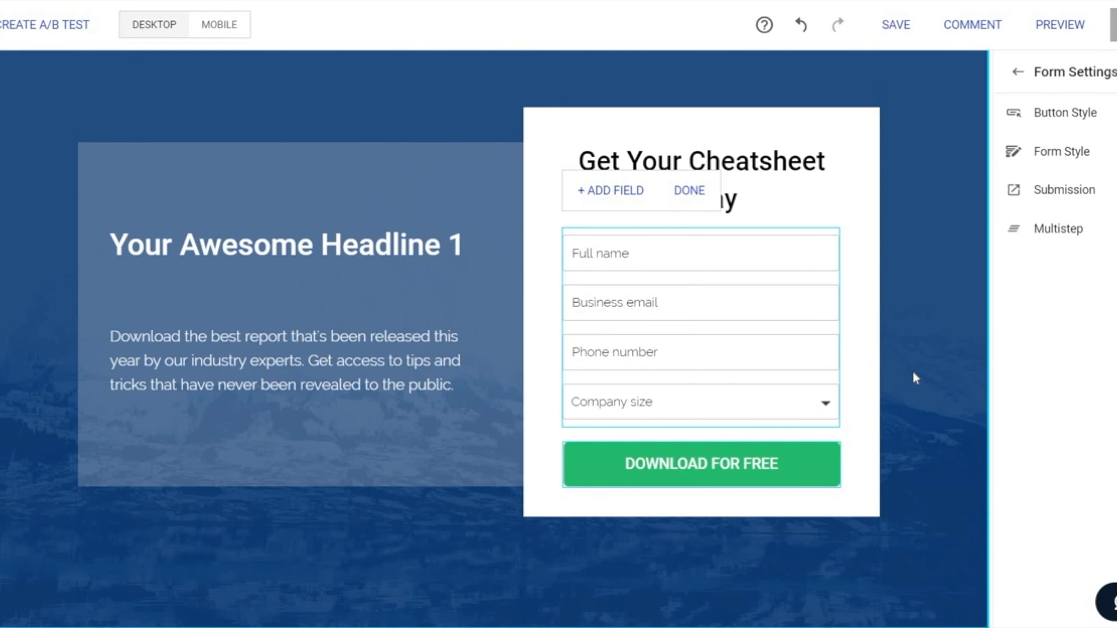
pyautogui.moveTo(821, 404)
pyautogui.click(820, 405)
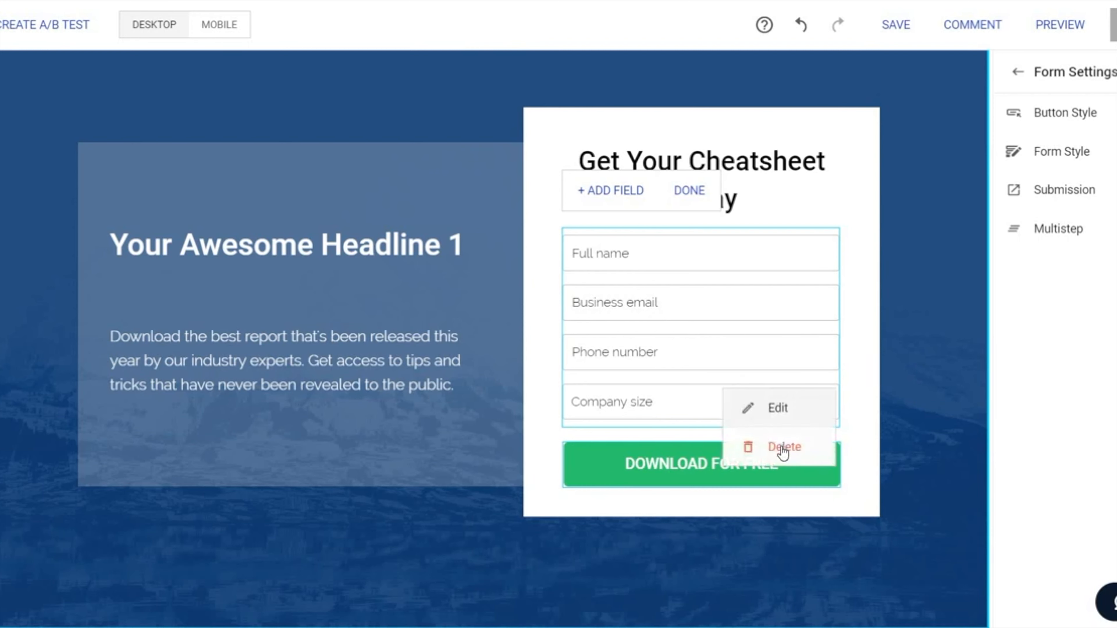
pyautogui.click(782, 447)
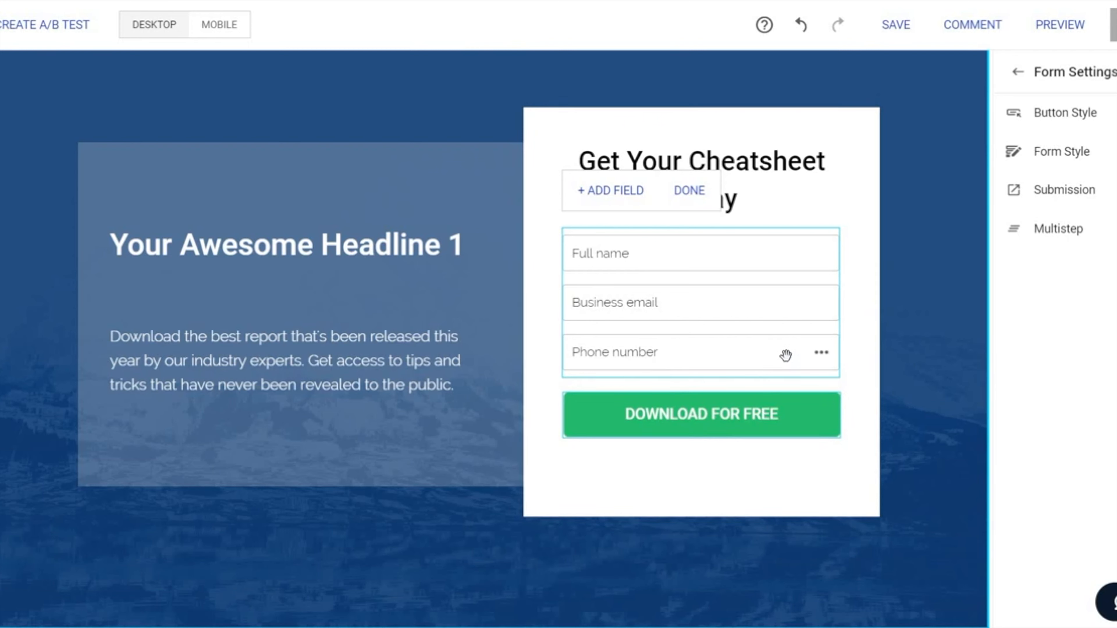
# Step: Delete the Phone number and Full name fields from the form
pyautogui.click(821, 352)
pyautogui.moveTo(821, 353)
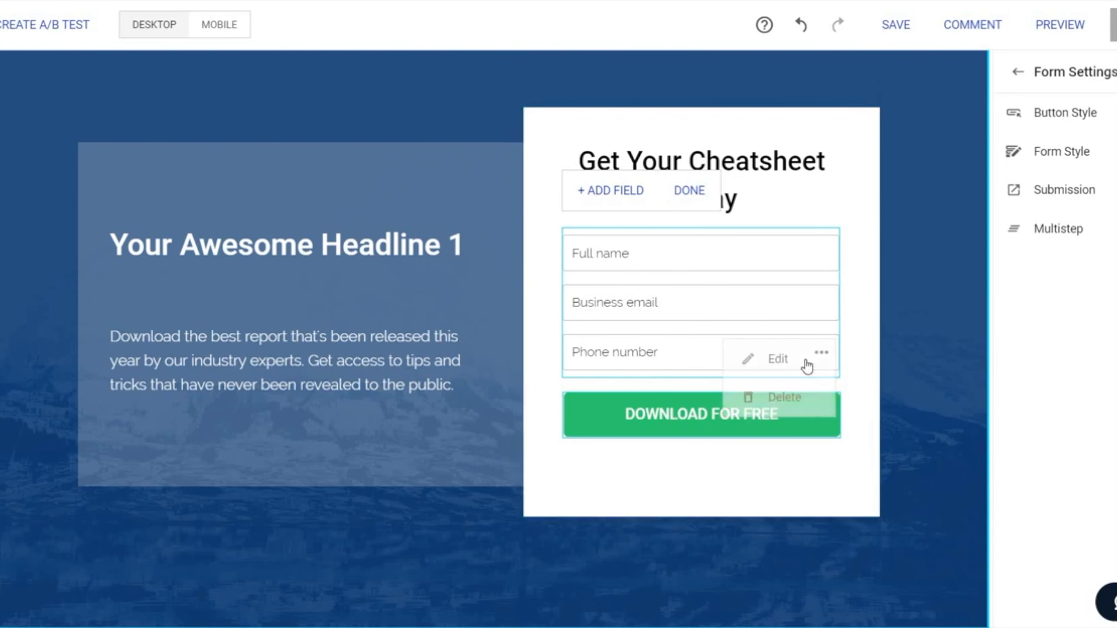
pyautogui.moveTo(766, 252)
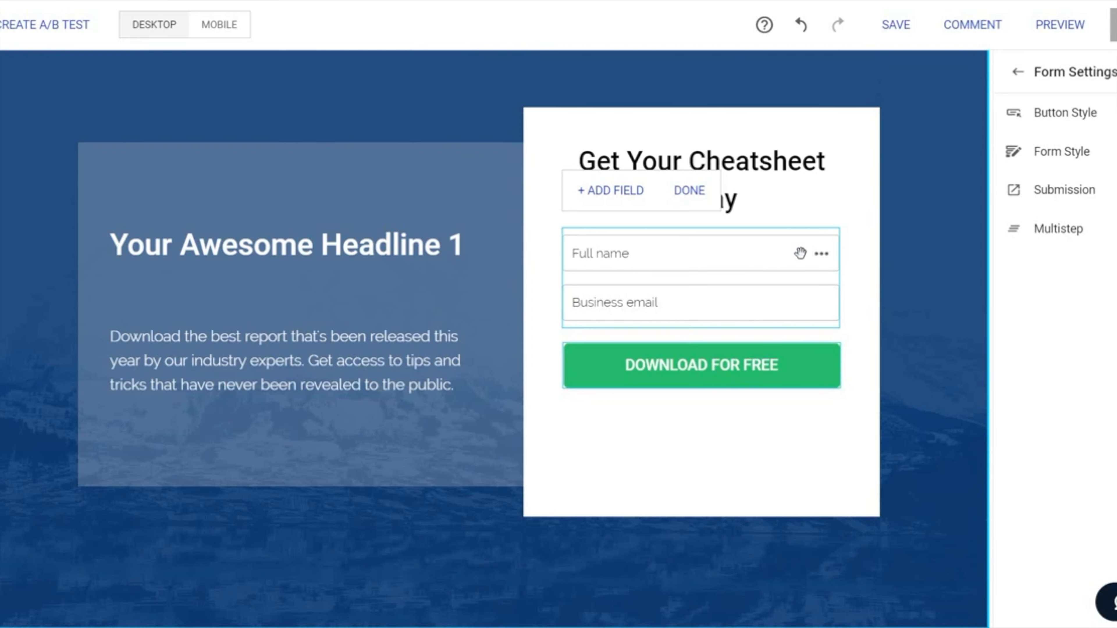
pyautogui.click(820, 254)
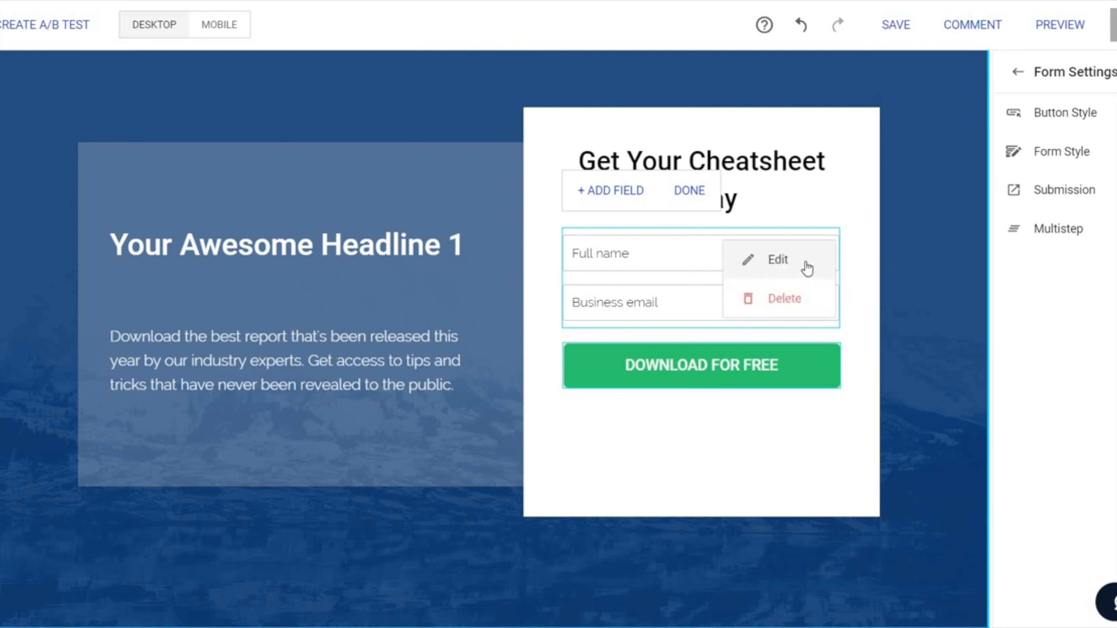
pyautogui.click(774, 303)
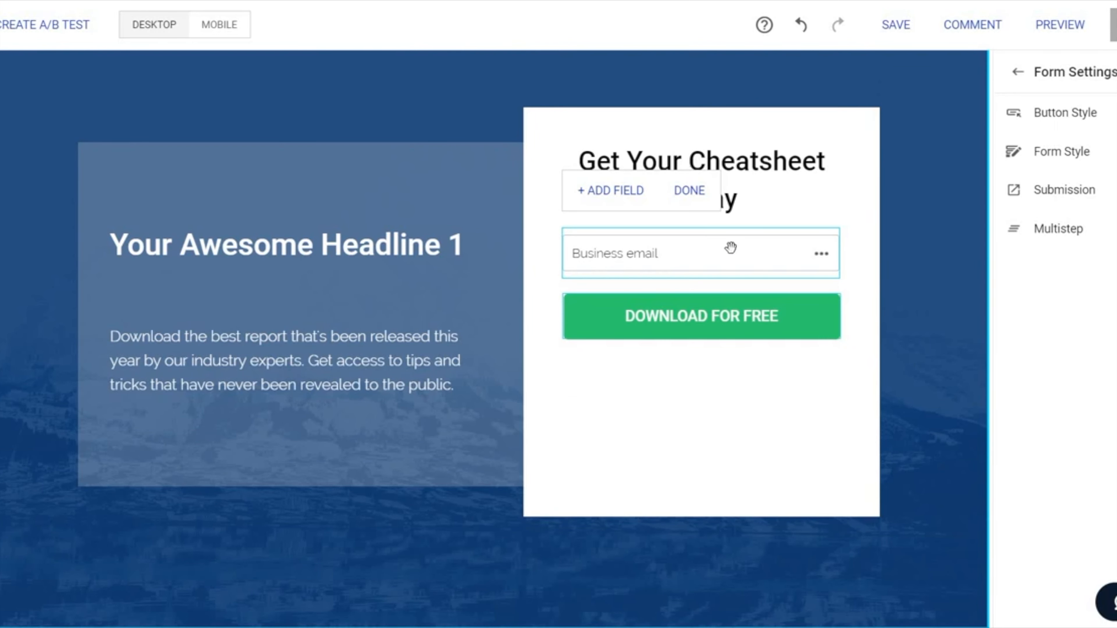
# Step: Change the label of the form's Business email field to "Enter Your Best Email" and save the field
pyautogui.click(820, 254)
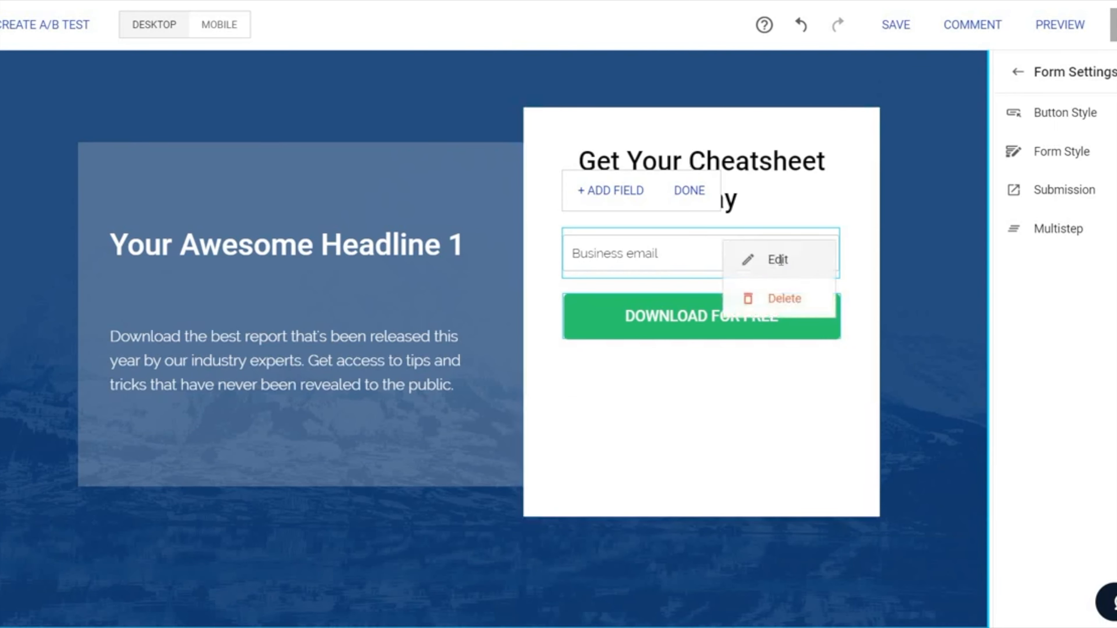
pyautogui.click(782, 264)
pyautogui.moveTo(684, 268); pyautogui.dragTo(580, 271)
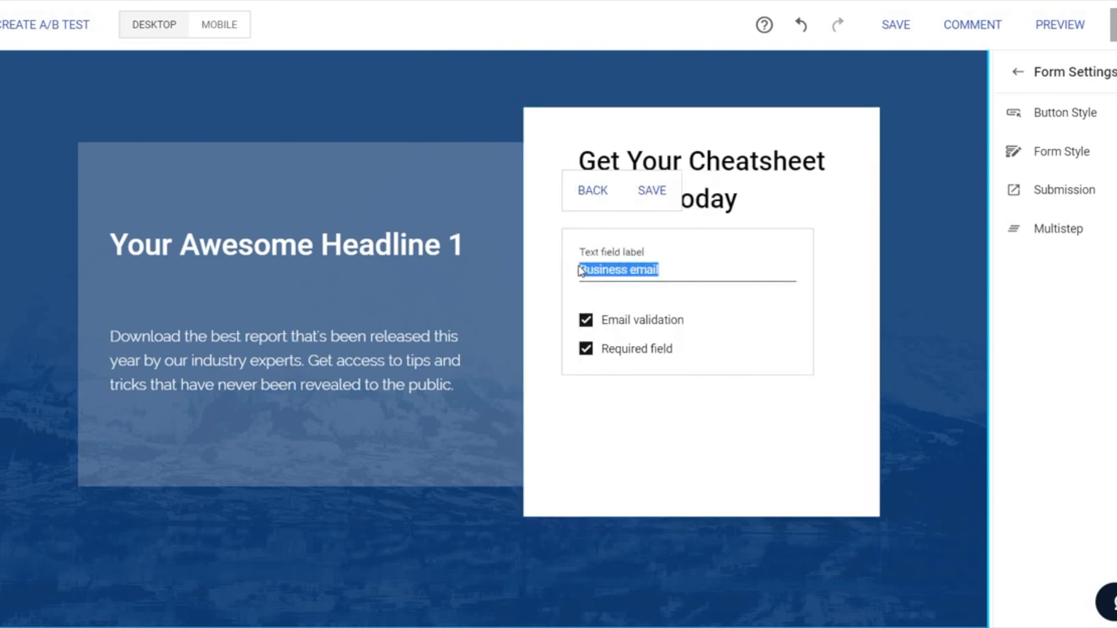
pyautogui.write('Your Best Email')
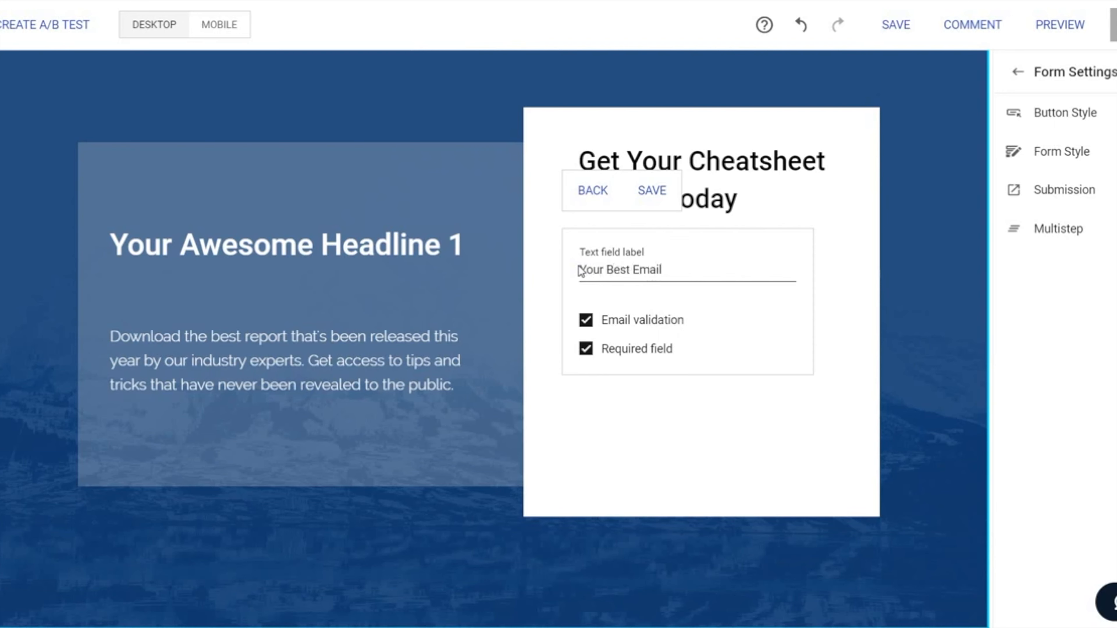
pyautogui.click(580, 269)
pyautogui.write('Enter')
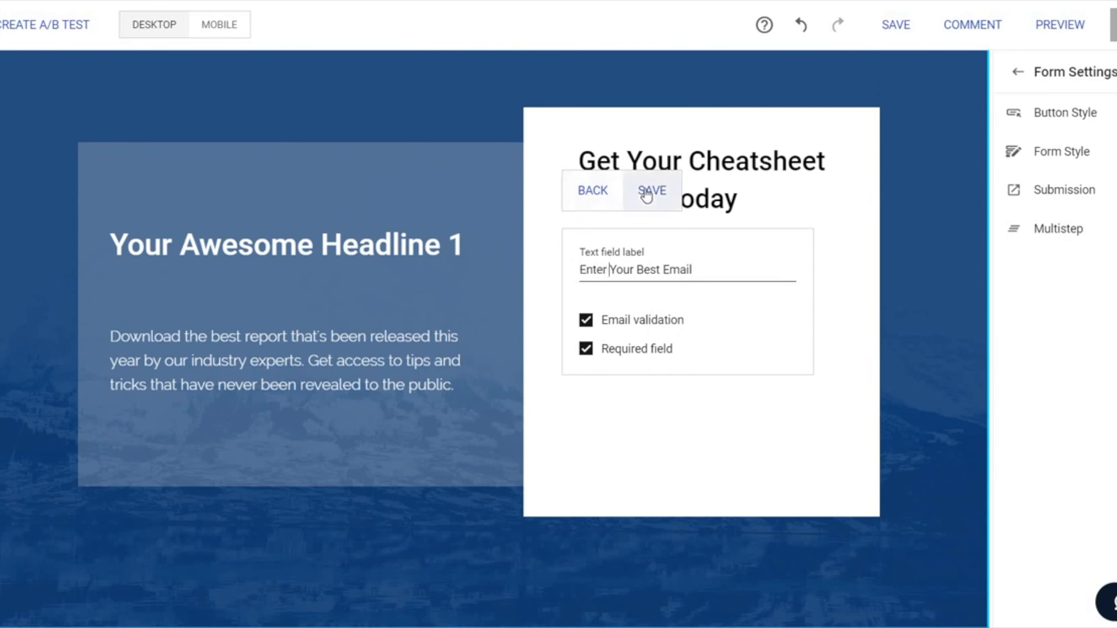
pyautogui.click(646, 194)
pyautogui.click(795, 372)
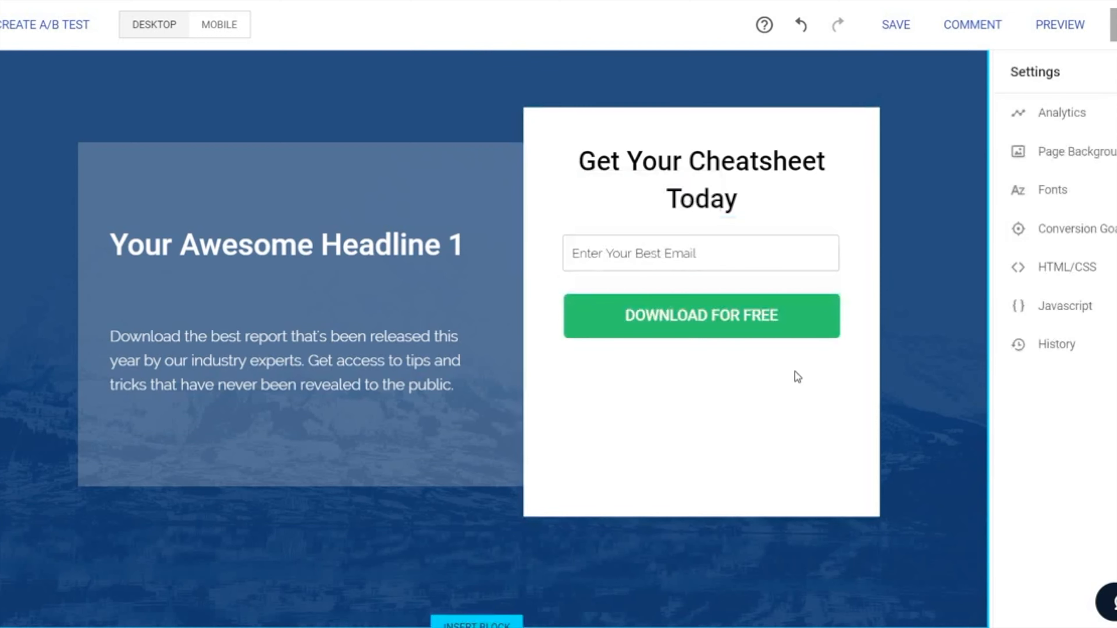
# Step: Move the heading, email field and download button lower in the white form box, stacked closely together around its middle
pyautogui.moveTo(723, 330); pyautogui.dragTo(721, 411)
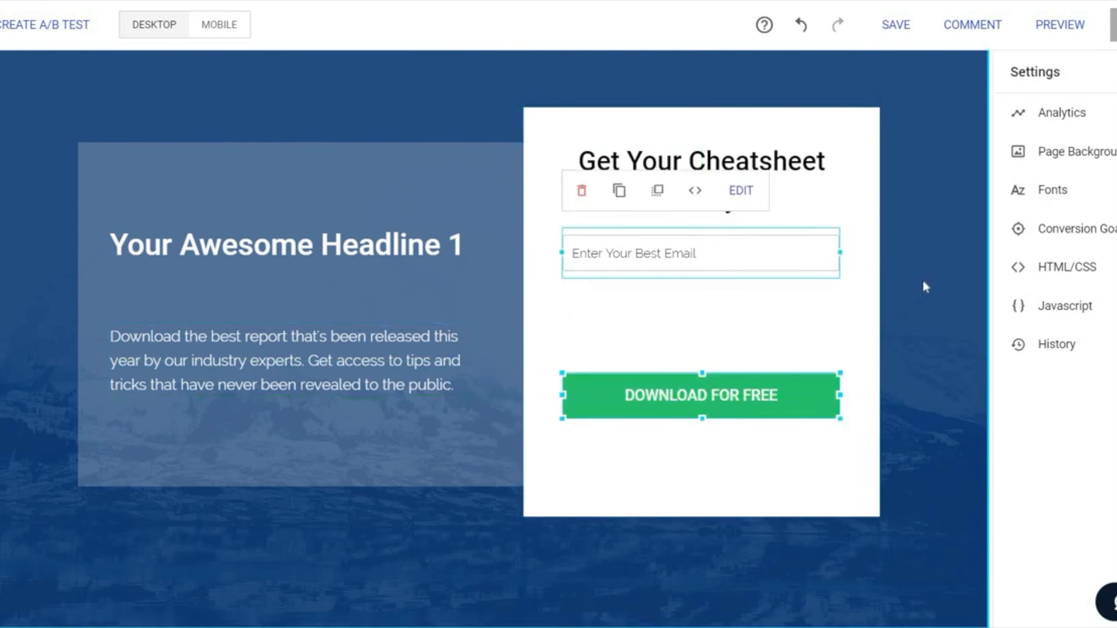
pyautogui.click(922, 294)
pyautogui.moveTo(753, 257); pyautogui.dragTo(748, 302)
pyautogui.moveTo(723, 407); pyautogui.dragTo(732, 335)
pyautogui.moveTo(701, 187); pyautogui.dragTo(708, 256)
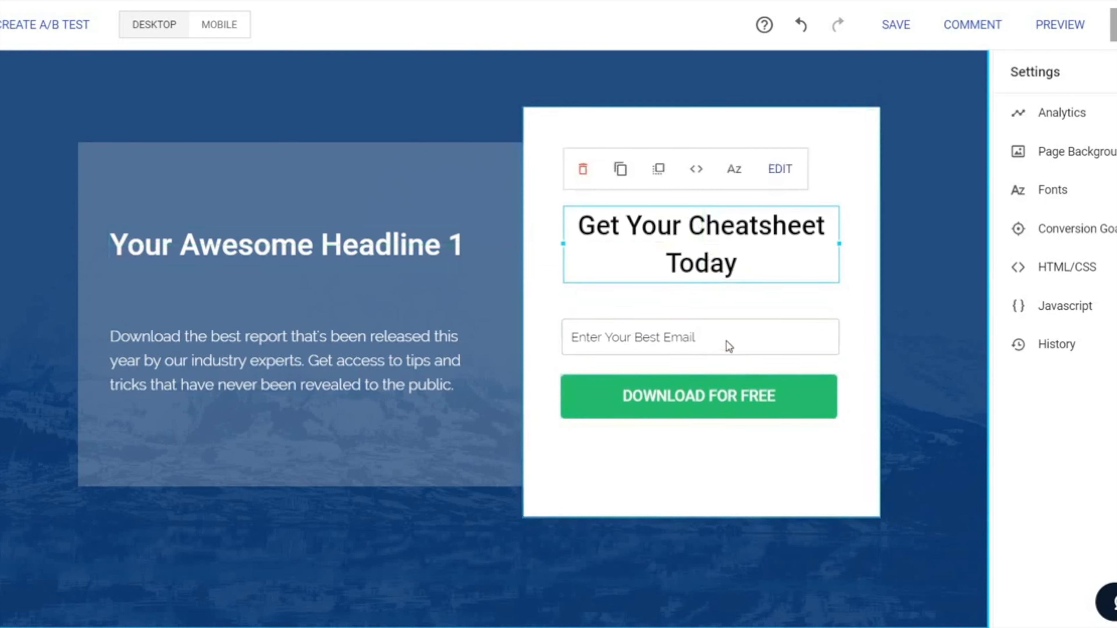
pyautogui.moveTo(726, 345); pyautogui.dragTo(731, 330)
pyautogui.click(914, 305)
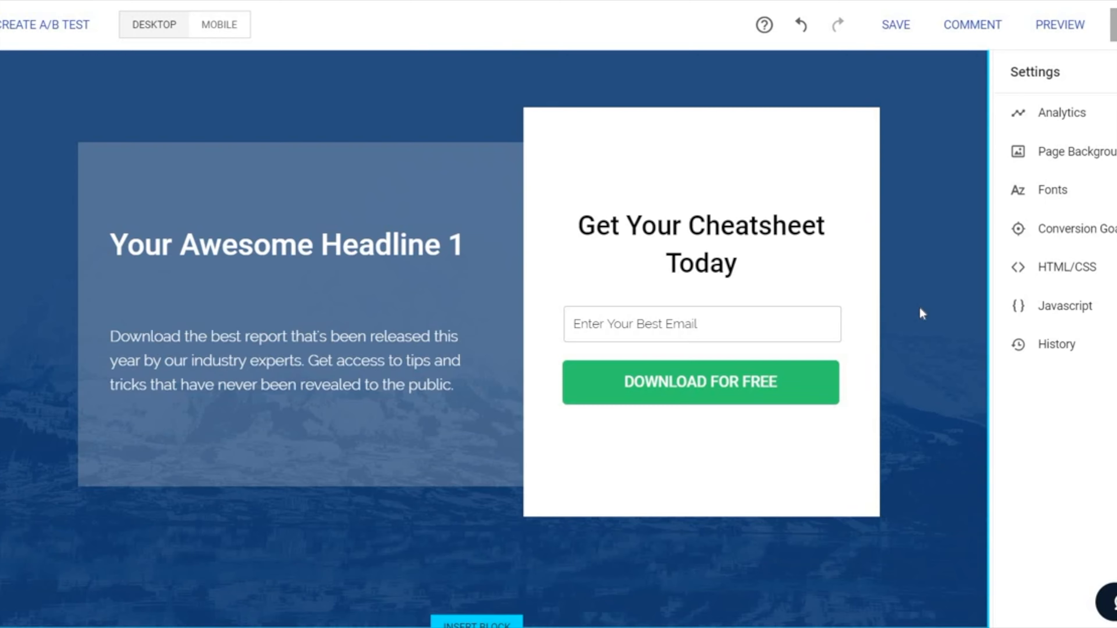
# Step: Capitalize "Real" and "Benefits" in the benefits section heading so it reads "The Real Benefits of digital marketing"
pyautogui.scroll(-10, 917, 308)
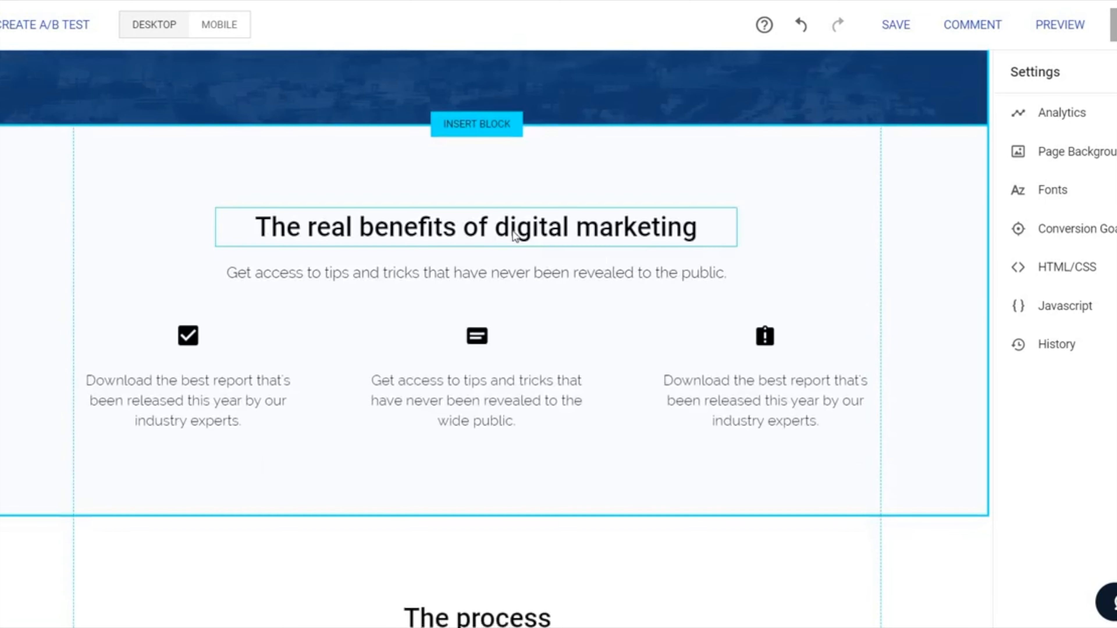
pyautogui.doubleClick(471, 235)
pyautogui.click(316, 231)
pyautogui.press('BackSpace')
pyautogui.write('R')
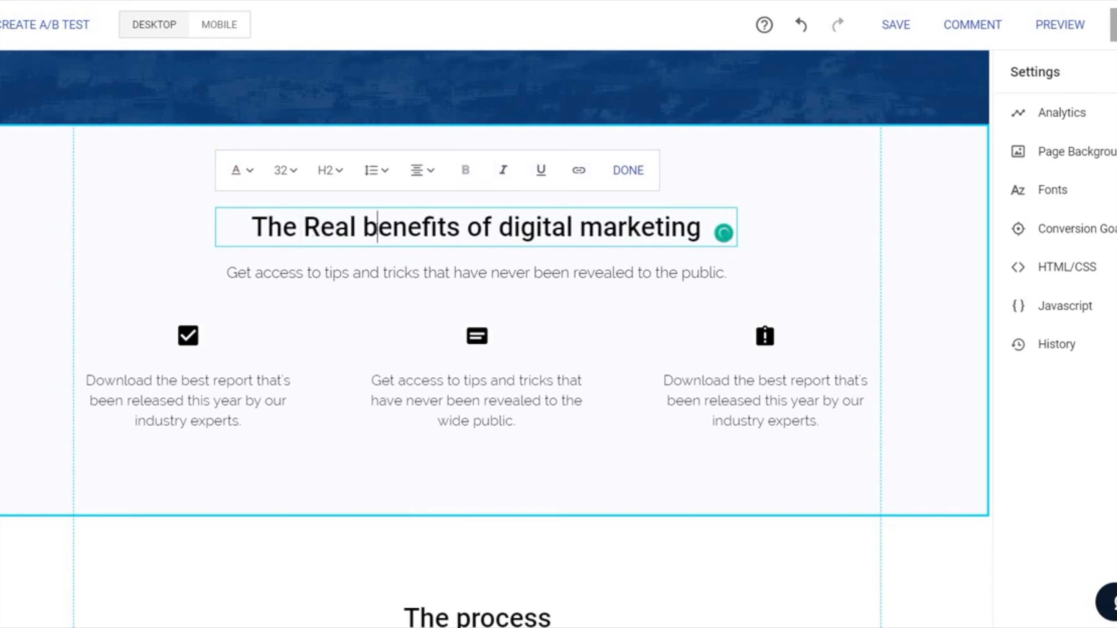
pyautogui.click(377, 230)
pyautogui.press('BackSpace')
pyautogui.write('B')
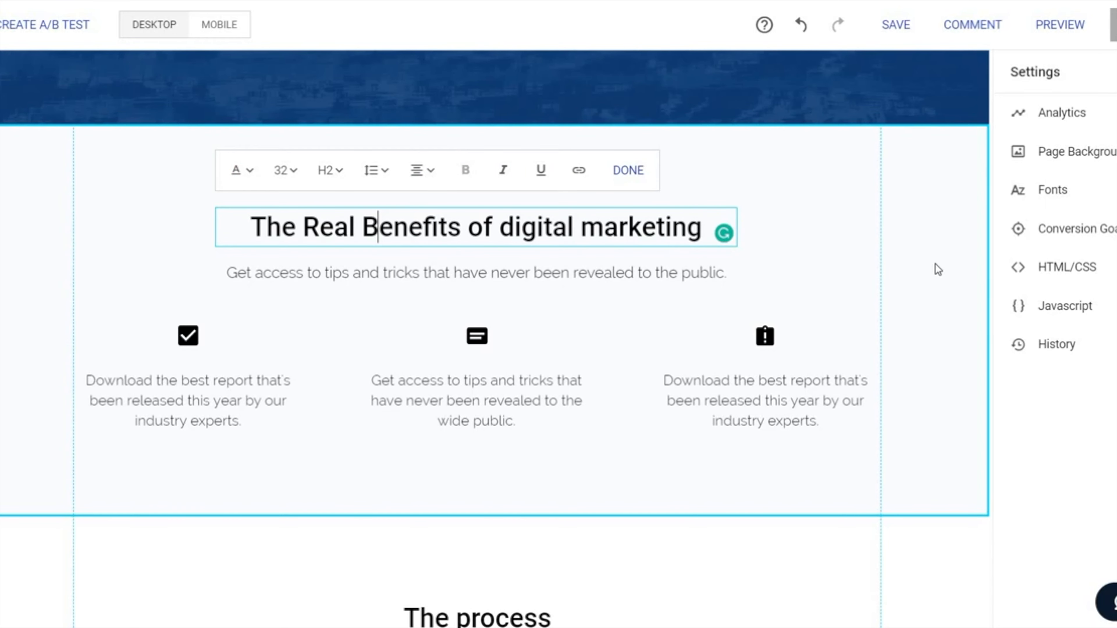
pyautogui.click(817, 248)
# Step: Add a video to the Quick demo block, raise the heading and description, and place the video beneath them
pyautogui.scroll(-15, 780, 242)
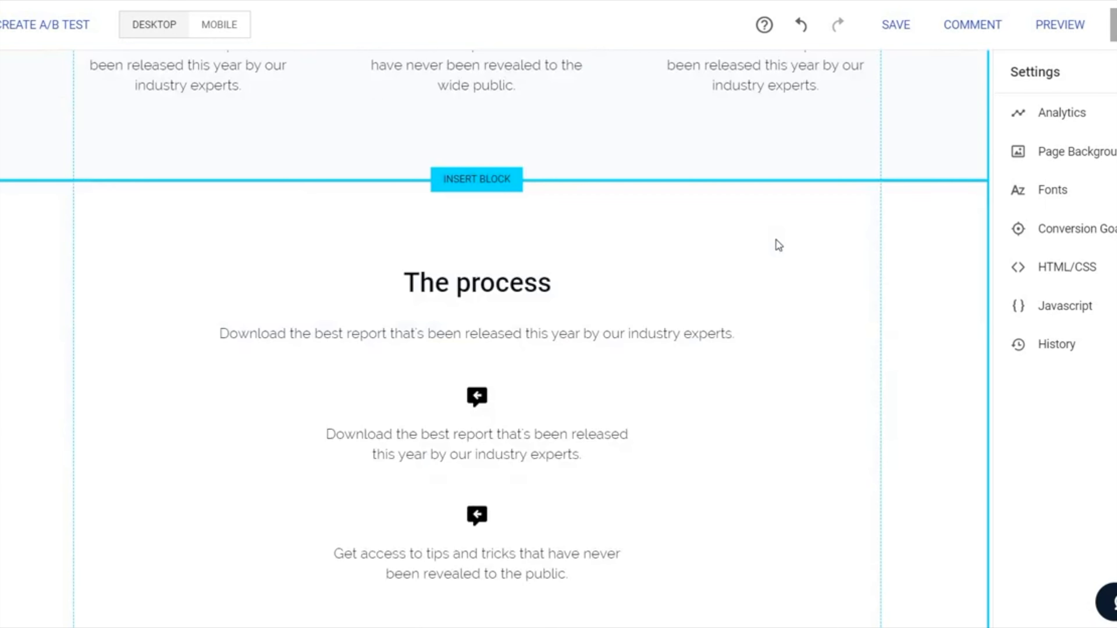
pyautogui.scroll(-2, 777, 241)
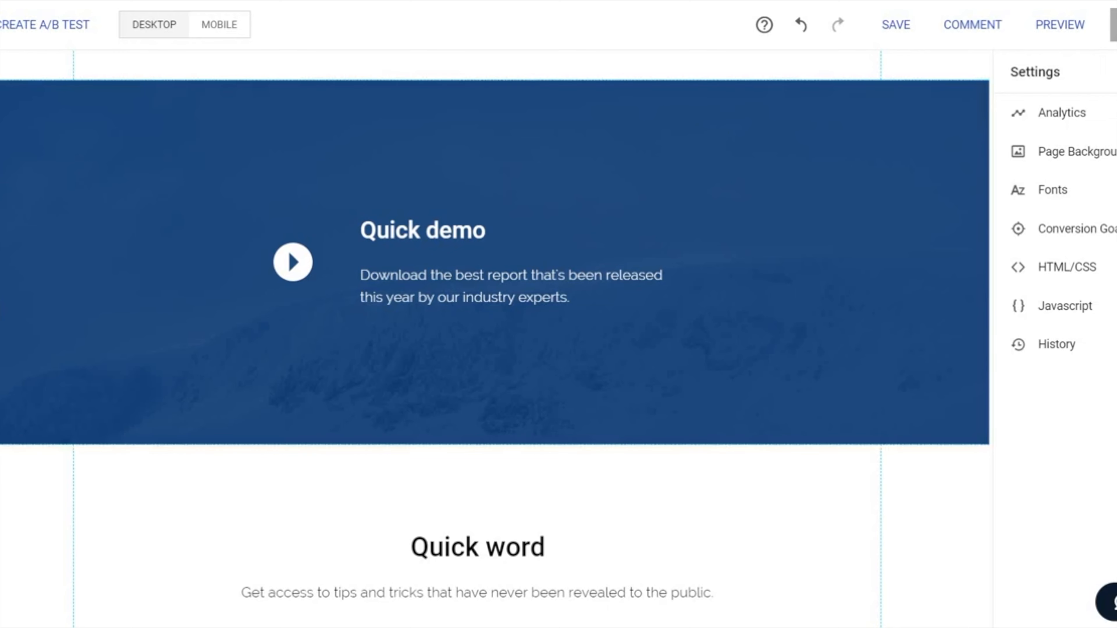
pyautogui.click(1, 309)
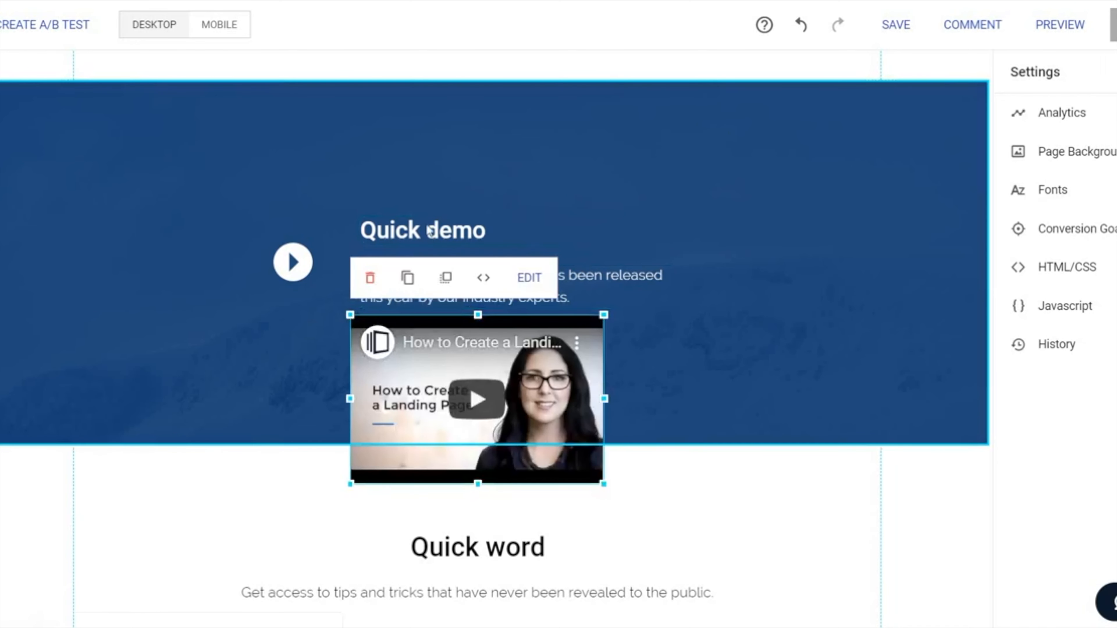
pyautogui.moveTo(429, 225); pyautogui.dragTo(424, 151)
pyautogui.moveTo(412, 271); pyautogui.dragTo(413, 203)
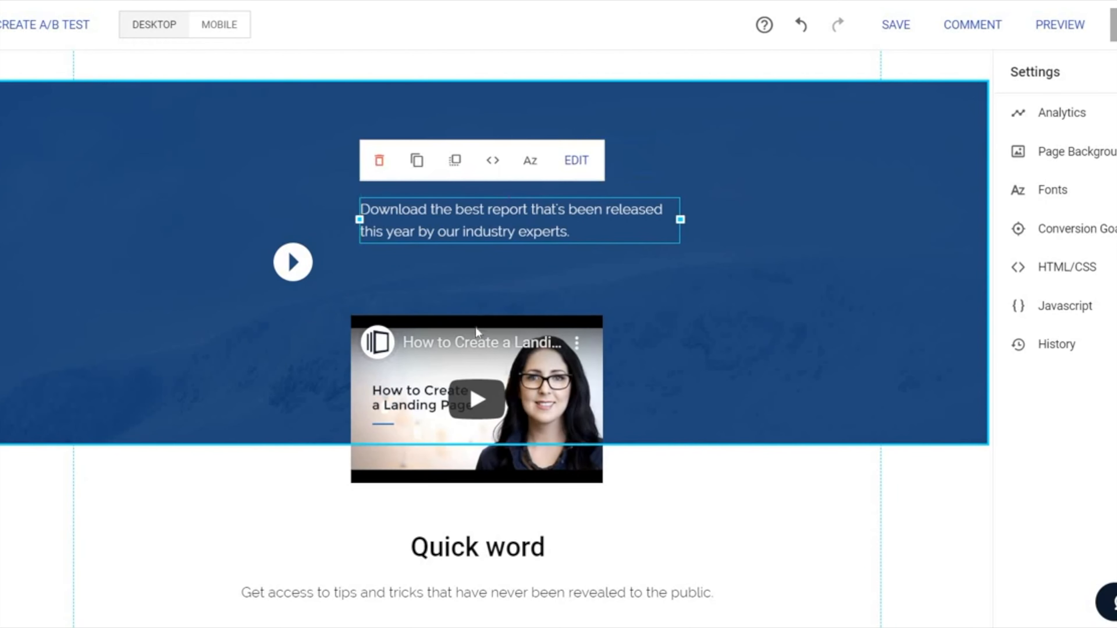
pyautogui.moveTo(479, 324); pyautogui.dragTo(455, 259)
# Step: Delete the play icon image from the Quick demo block and move the heading and description further up
pyautogui.click(298, 268)
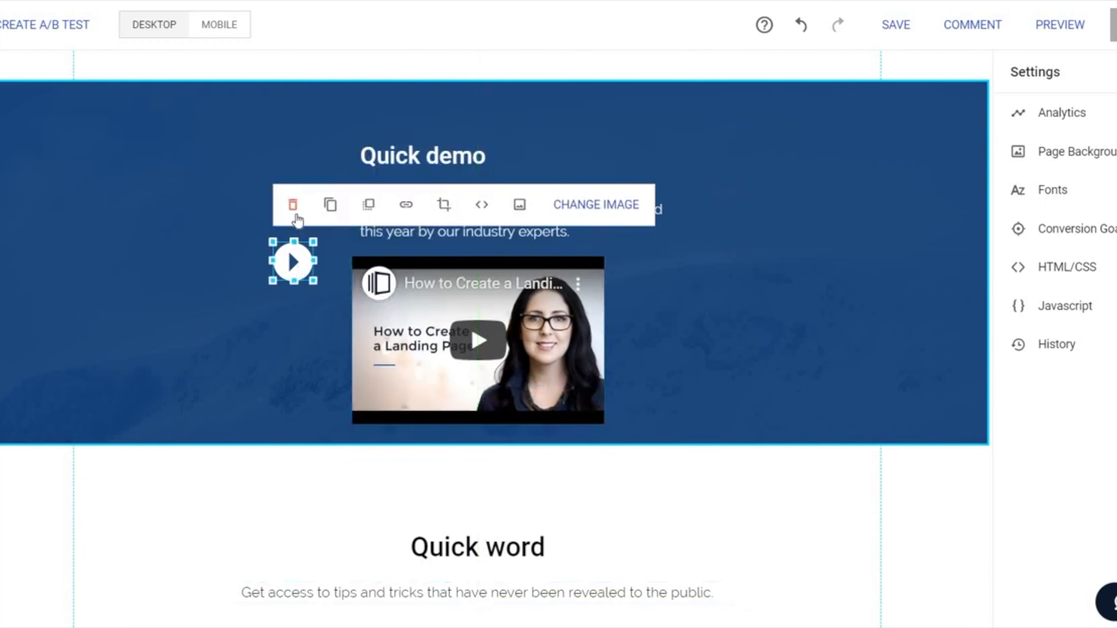
pyautogui.click(292, 207)
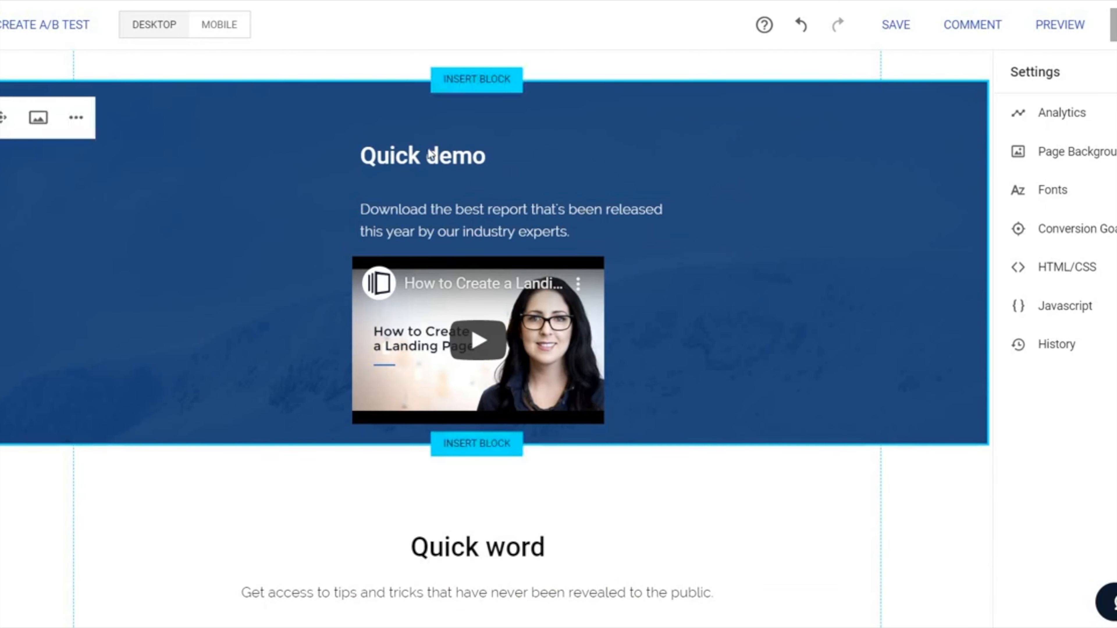
pyautogui.moveTo(425, 167); pyautogui.dragTo(422, 154)
pyautogui.moveTo(423, 211); pyautogui.dragTo(423, 188)
# Step: Enlarge the Quick demo video and center it horizontally in the block
pyautogui.click(575, 336)
pyautogui.moveTo(605, 256); pyautogui.dragTo(659, 237)
pyautogui.moveTo(619, 336); pyautogui.dragTo(591, 332)
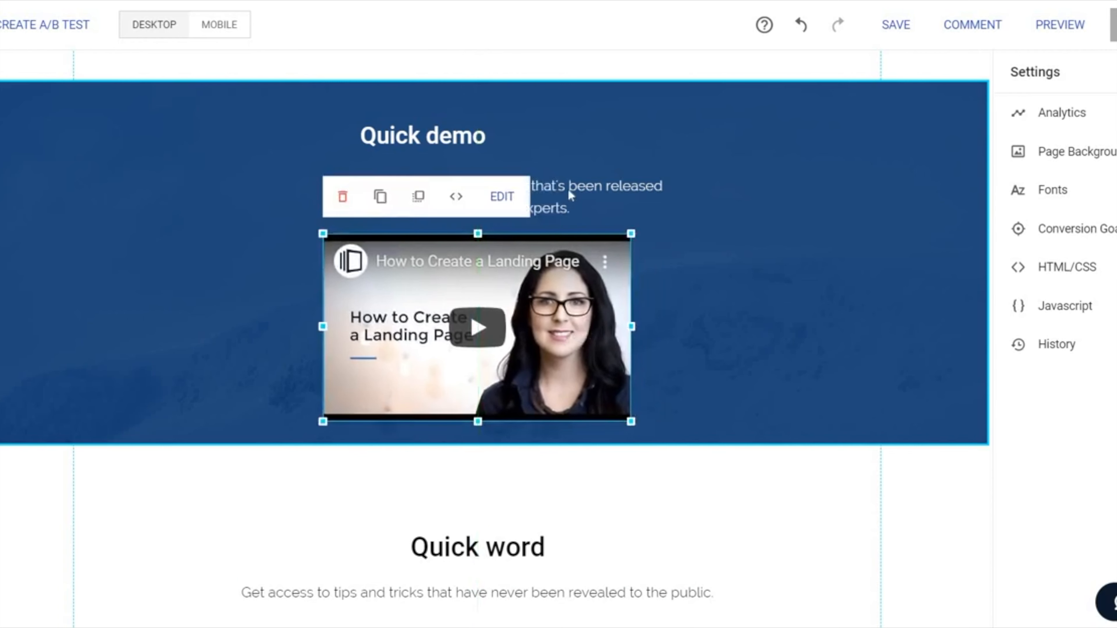
# Step: Align the Quick demo heading and description with the video's left edge and tighten the vertical spacing between all three
pyautogui.moveTo(554, 187); pyautogui.dragTo(531, 186)
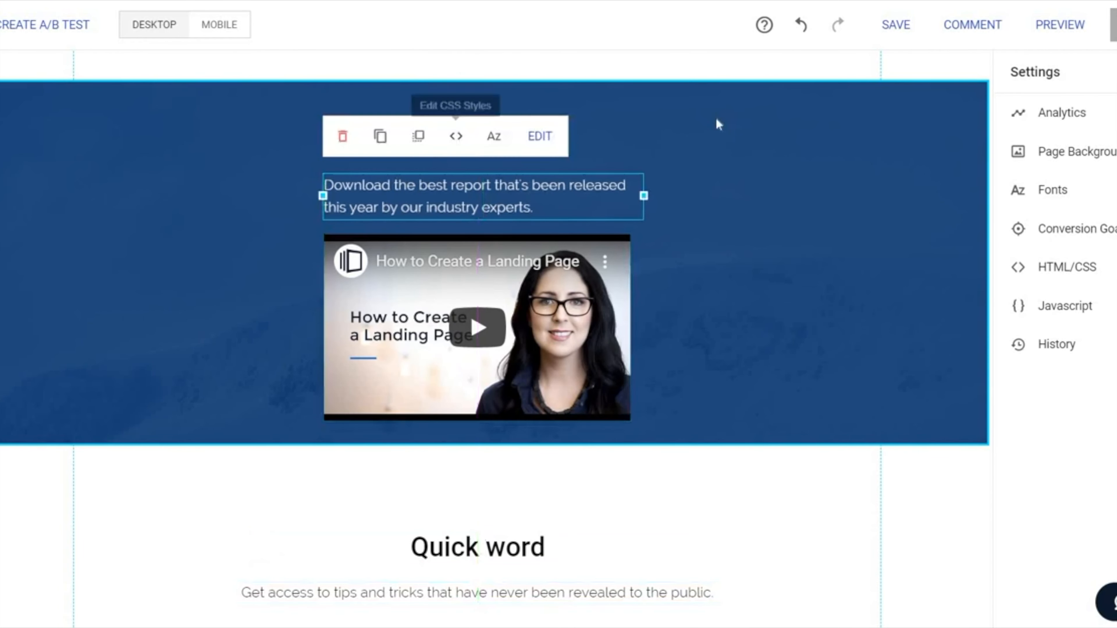
pyautogui.click(389, 141)
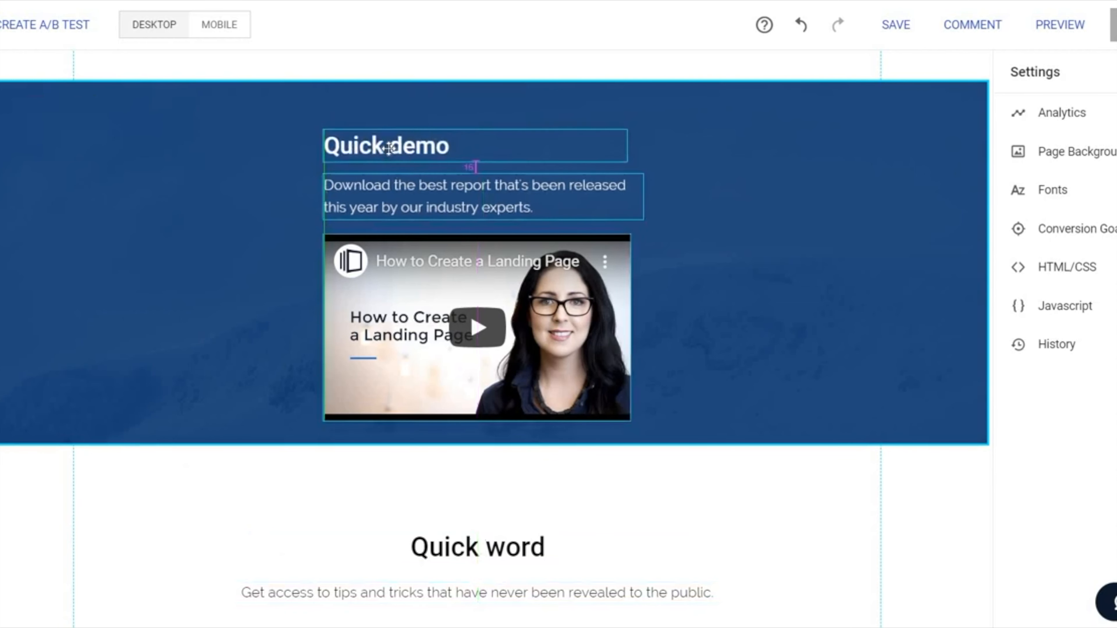
pyautogui.click(842, 252)
pyautogui.moveTo(414, 149); pyautogui.dragTo(412, 137)
pyautogui.moveTo(404, 195); pyautogui.dragTo(402, 180)
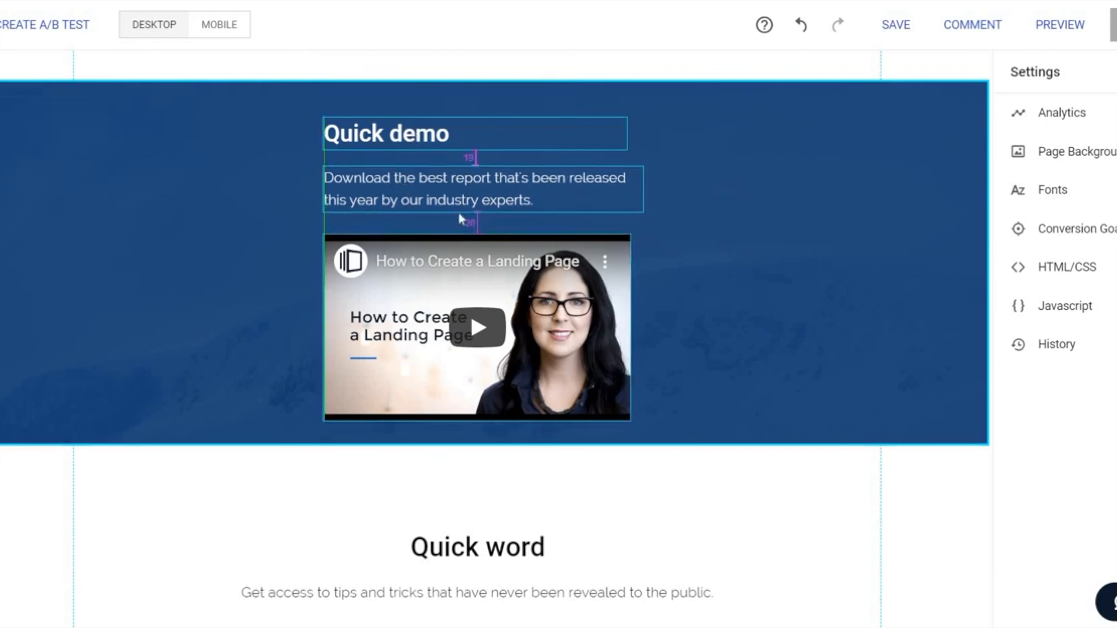
pyautogui.click(463, 264)
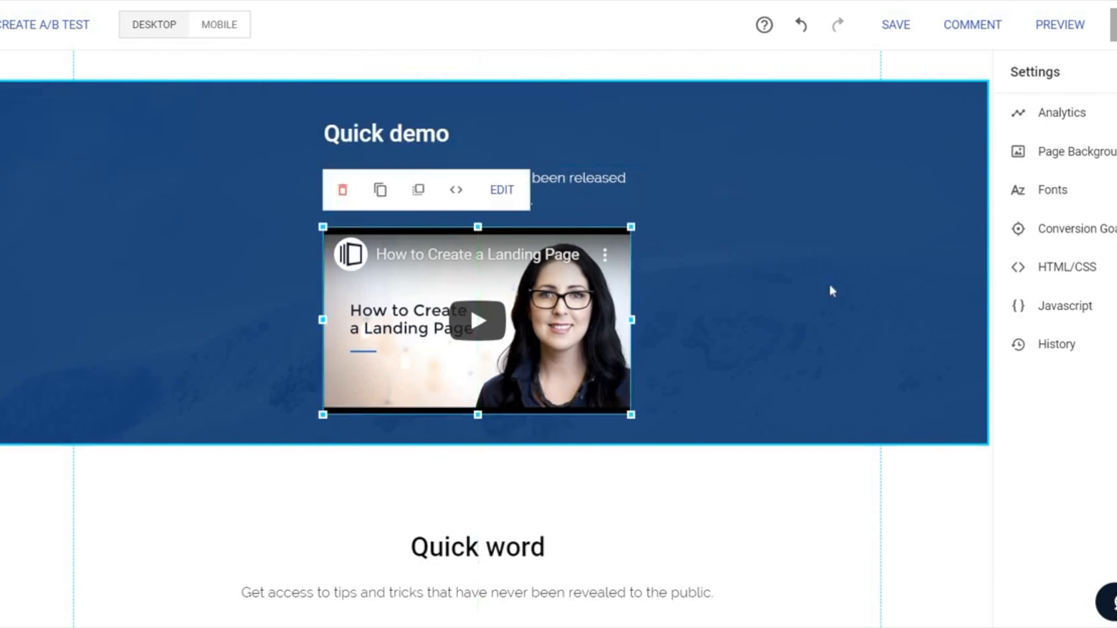
pyautogui.click(830, 285)
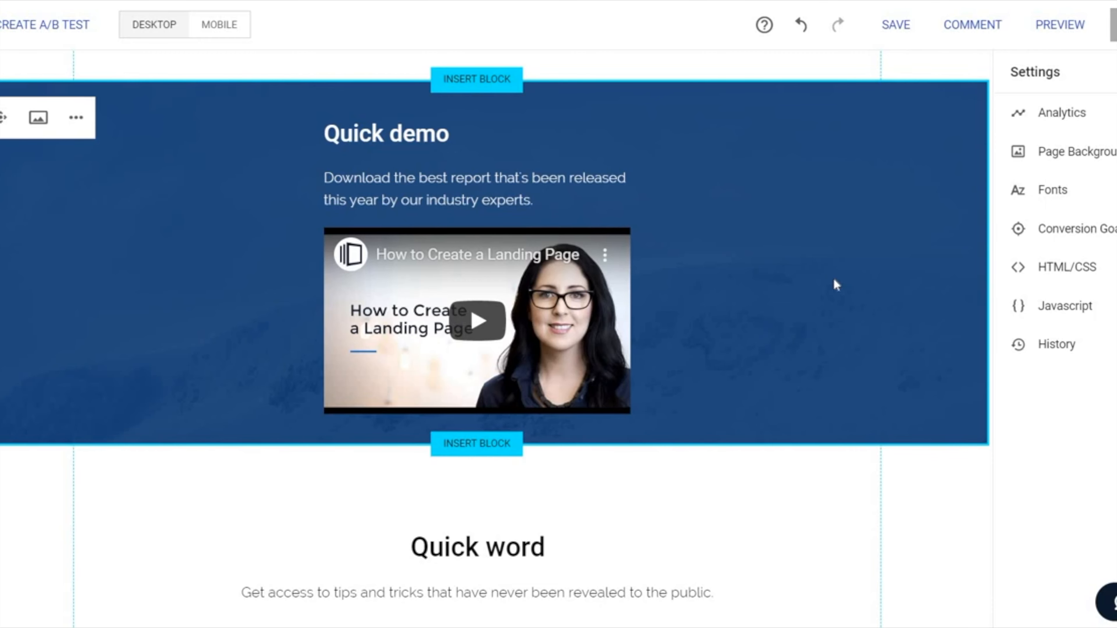
# Step: Open the block templates library from the page and look through all blocks and the Header category
pyautogui.scroll(15, 833, 281)
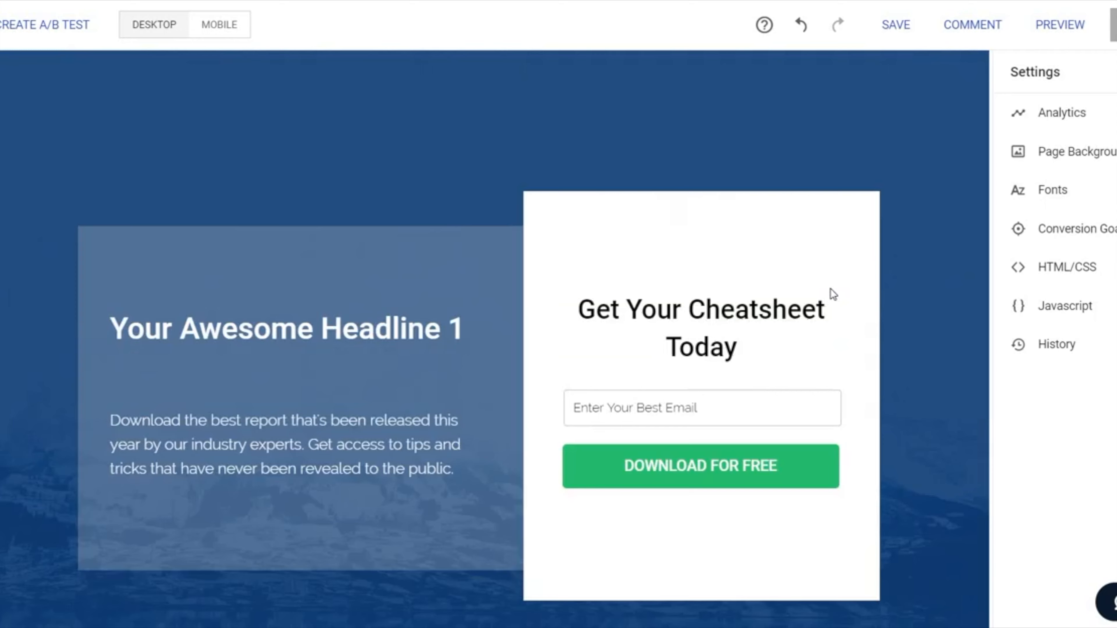
pyautogui.scroll(-2, 830, 290)
pyautogui.click(0, 86)
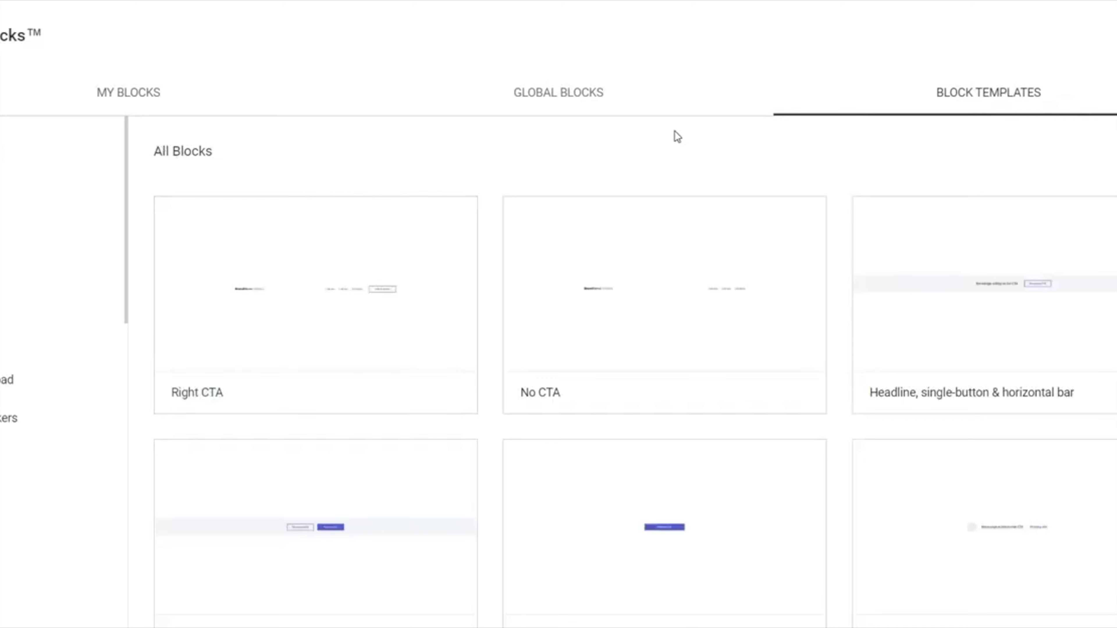
pyautogui.scroll(-2, 697, 155)
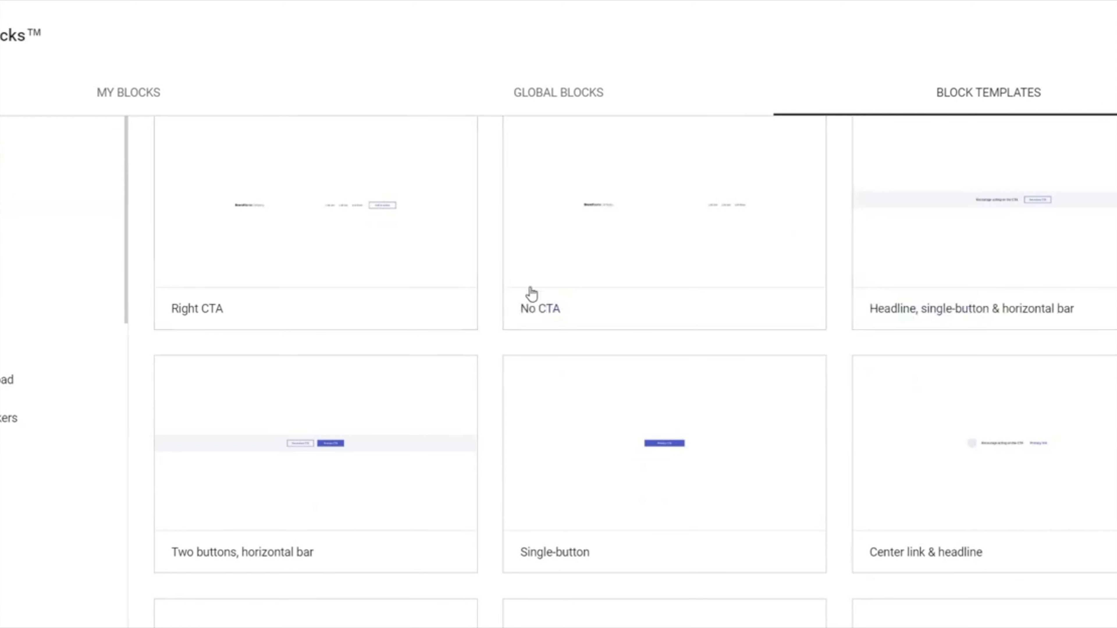
pyautogui.moveTo(790, 299)
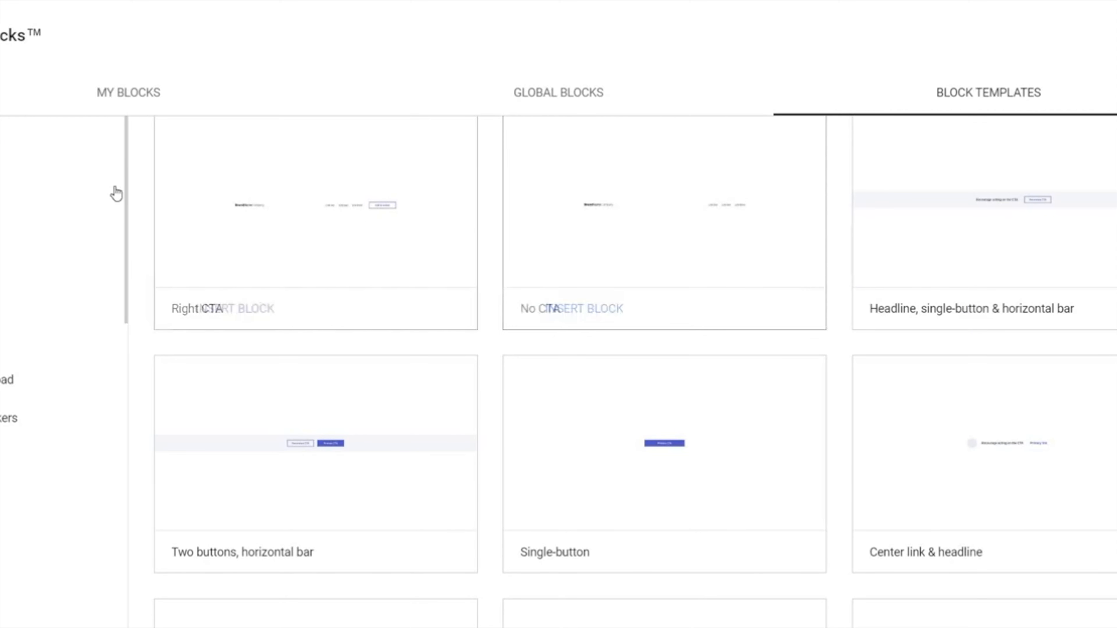
pyautogui.click(27, 187)
pyautogui.click(26, 225)
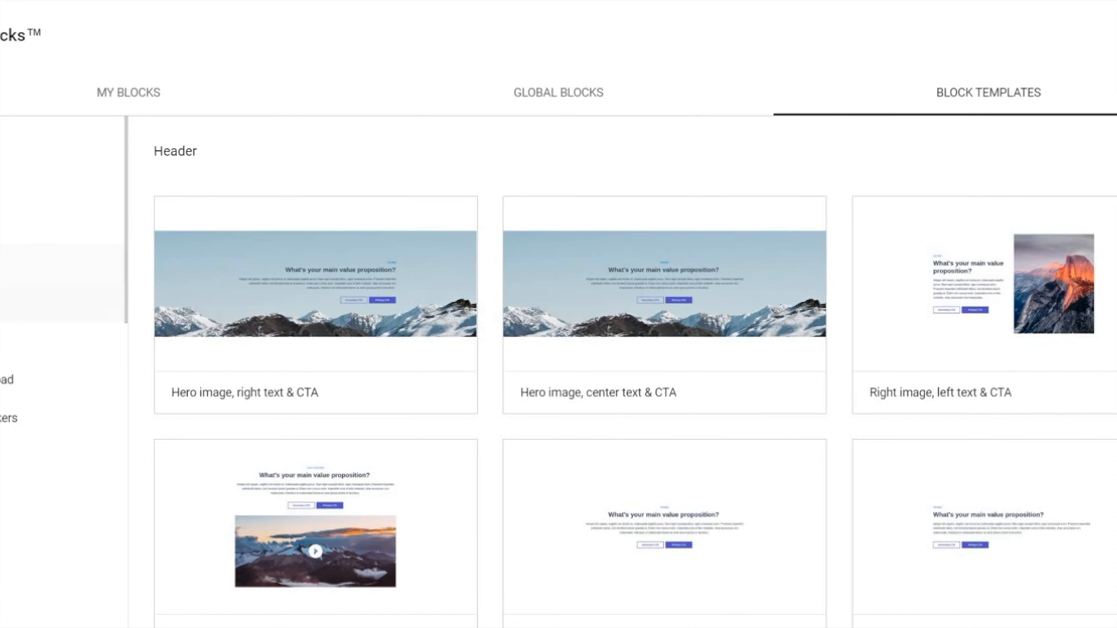
# Step: Browse the Image category of block templates for the available picture layouts
pyautogui.click(56, 341)
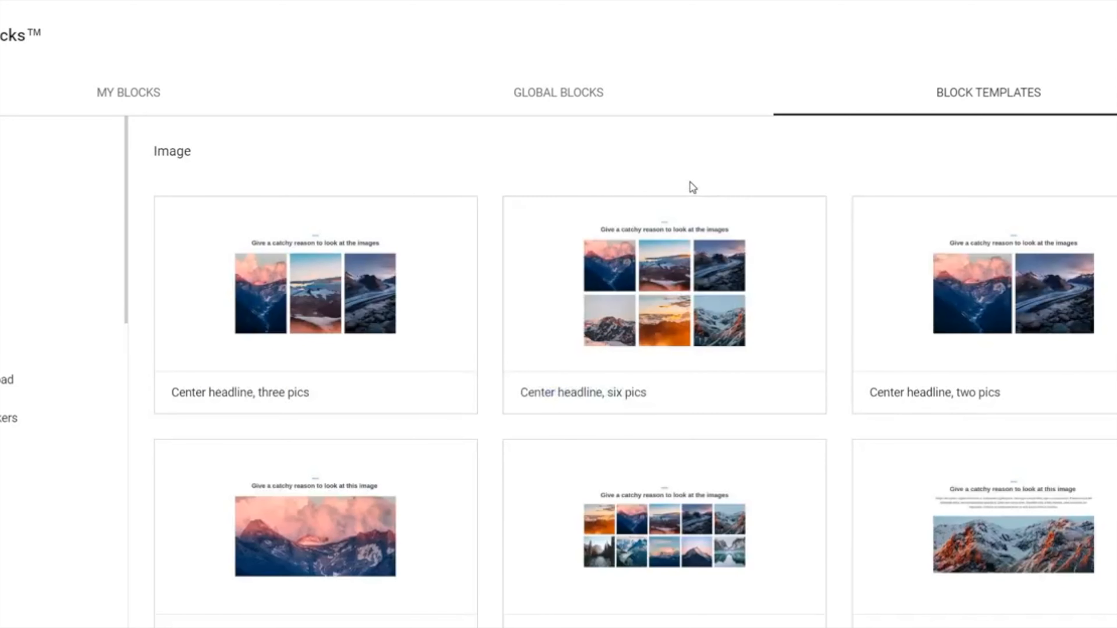
pyautogui.scroll(-4, 857, 282)
pyautogui.scroll(-5, 860, 285)
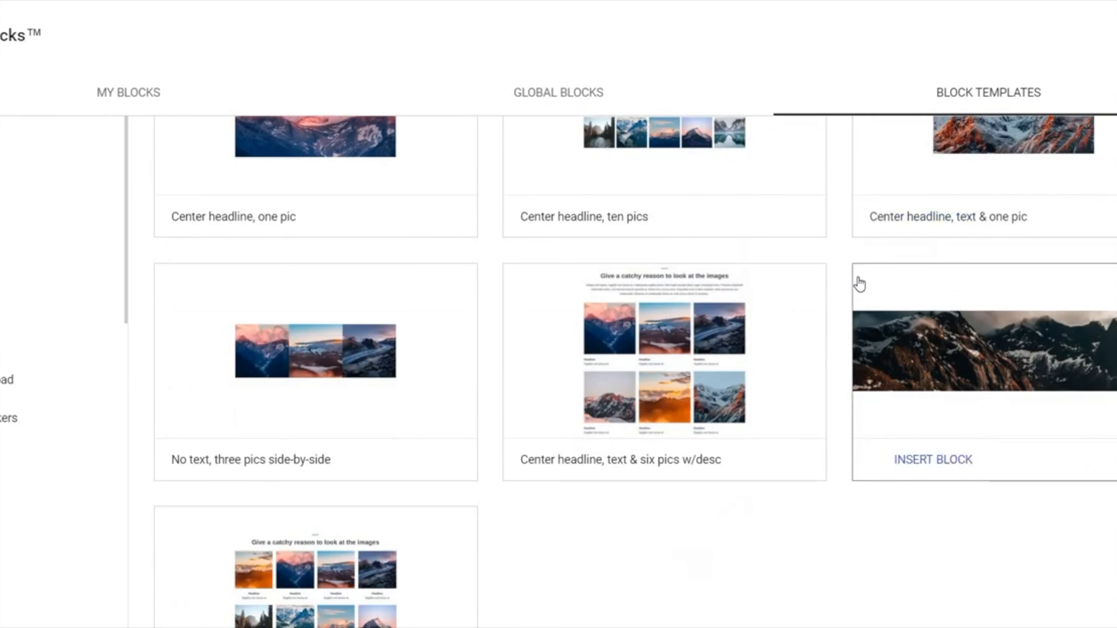
pyautogui.scroll(9, 813, 335)
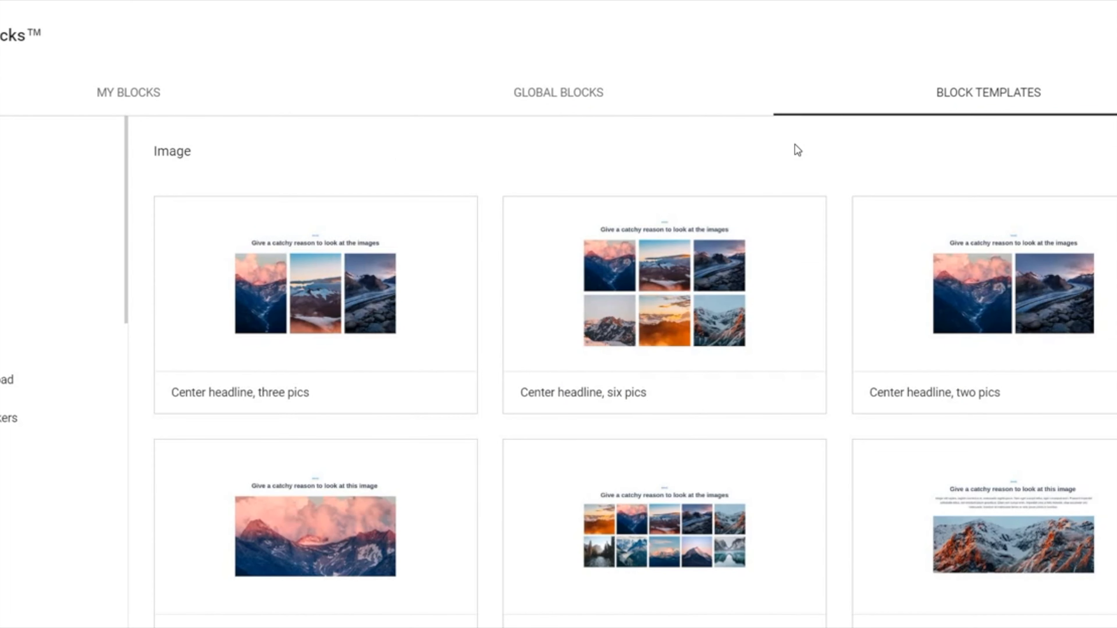
pyautogui.scroll(-3, 786, 217)
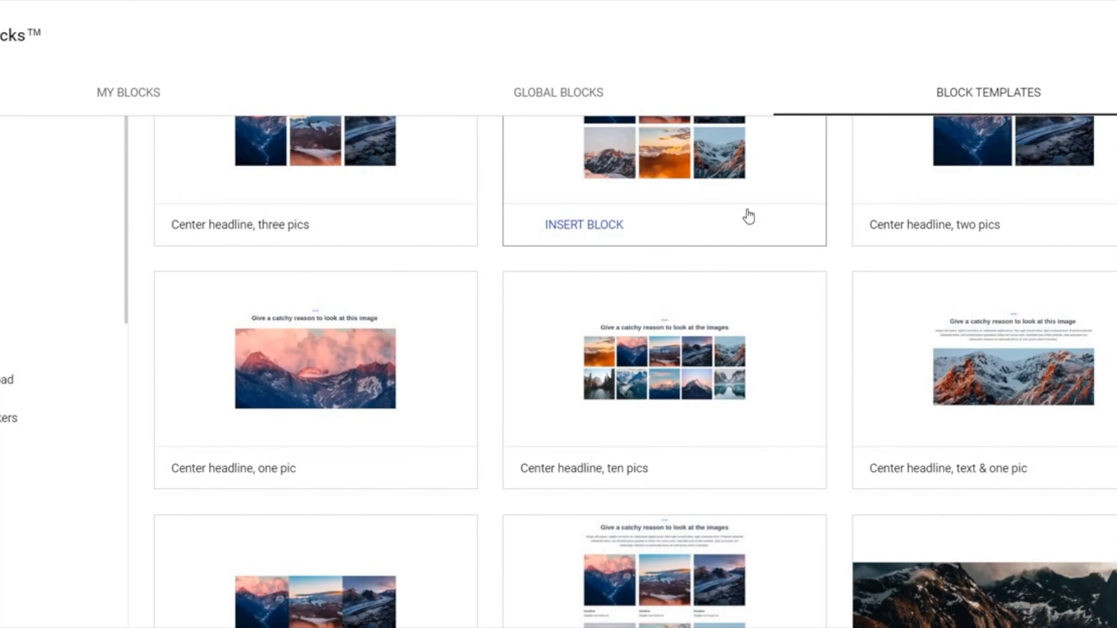
pyautogui.scroll(-1, 4, 316)
pyautogui.scroll(-1, 4, 316)
# Step: Browse the Video block templates and the templates for describing a product or feature
pyautogui.click(9, 373)
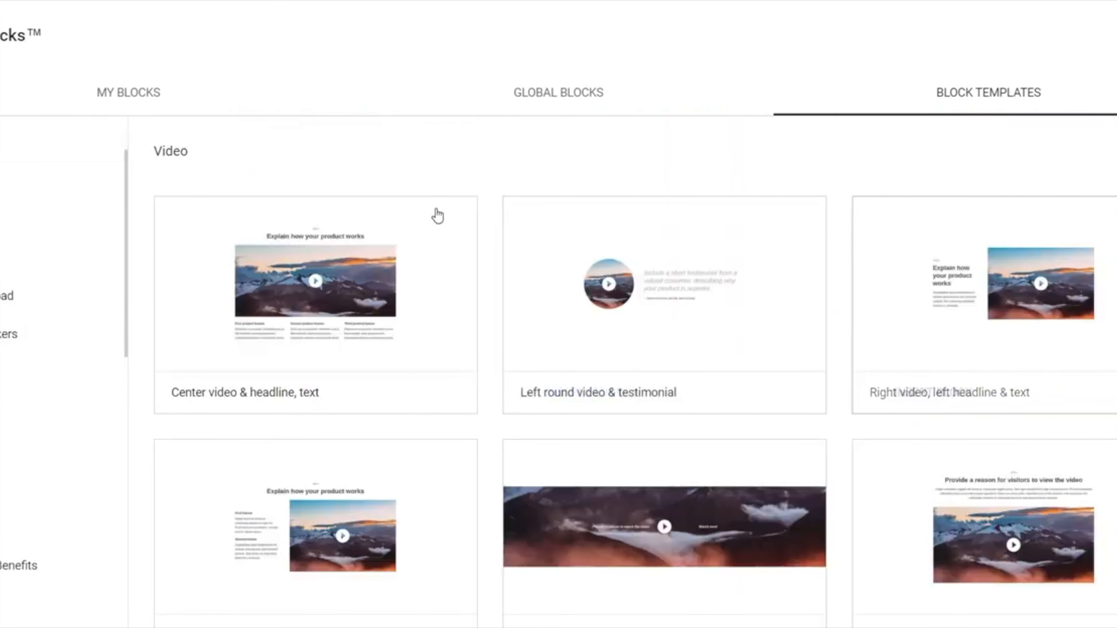
pyautogui.scroll(-1, 833, 219)
pyautogui.scroll(-5, 851, 269)
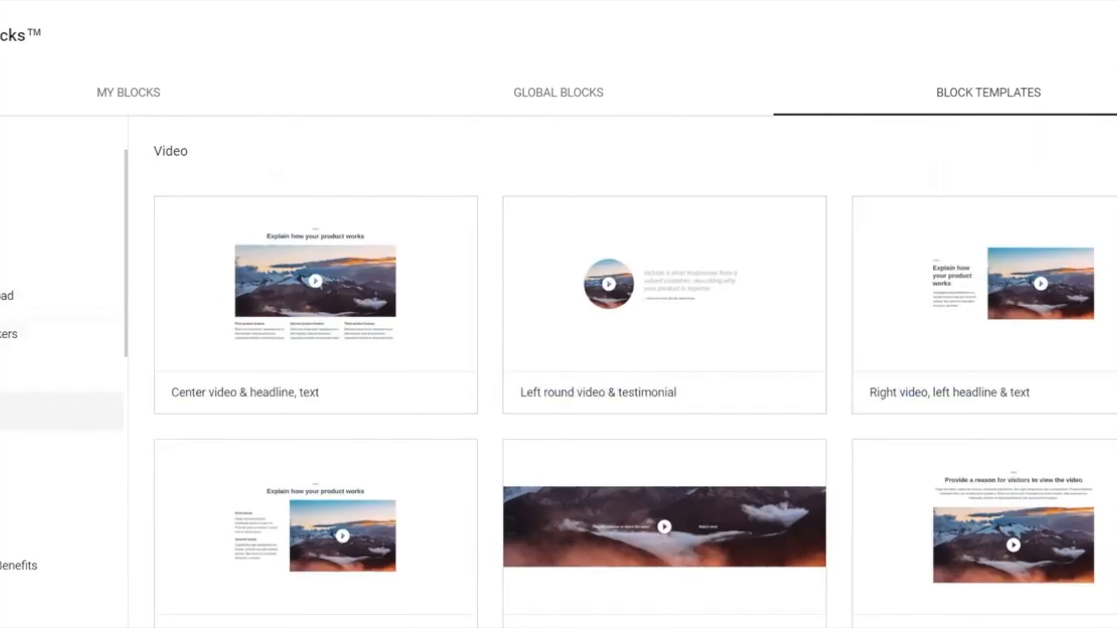
pyautogui.click(13, 411)
pyautogui.scroll(-1, 811, 269)
pyautogui.scroll(-2, 910, 327)
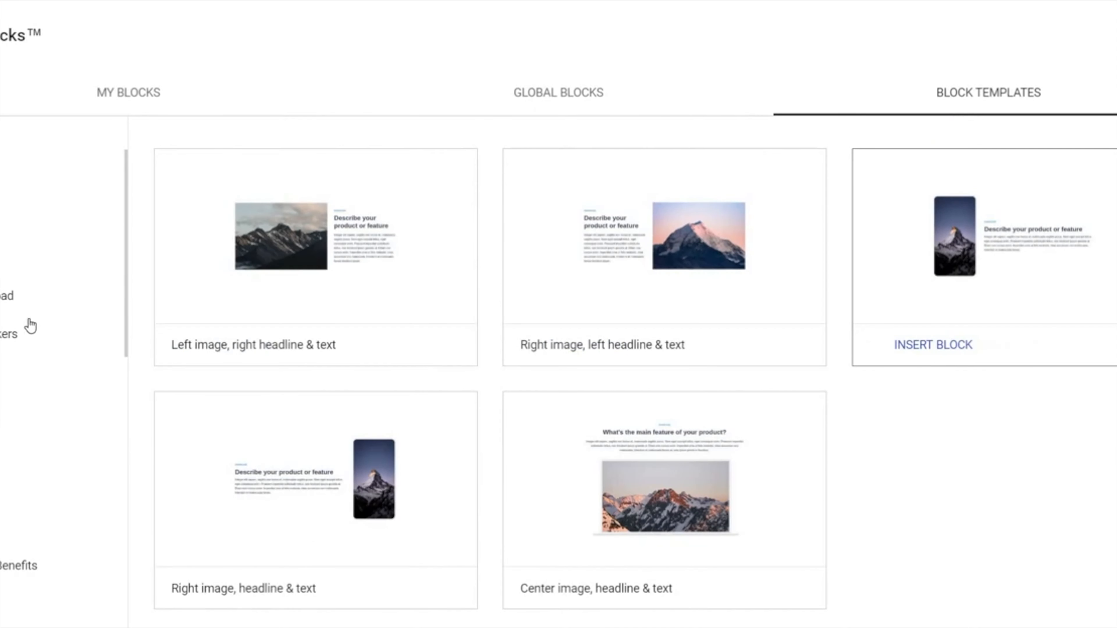
# Step: Browse the Quote and Pricing categories of block templates for the available layouts
pyautogui.click(4, 450)
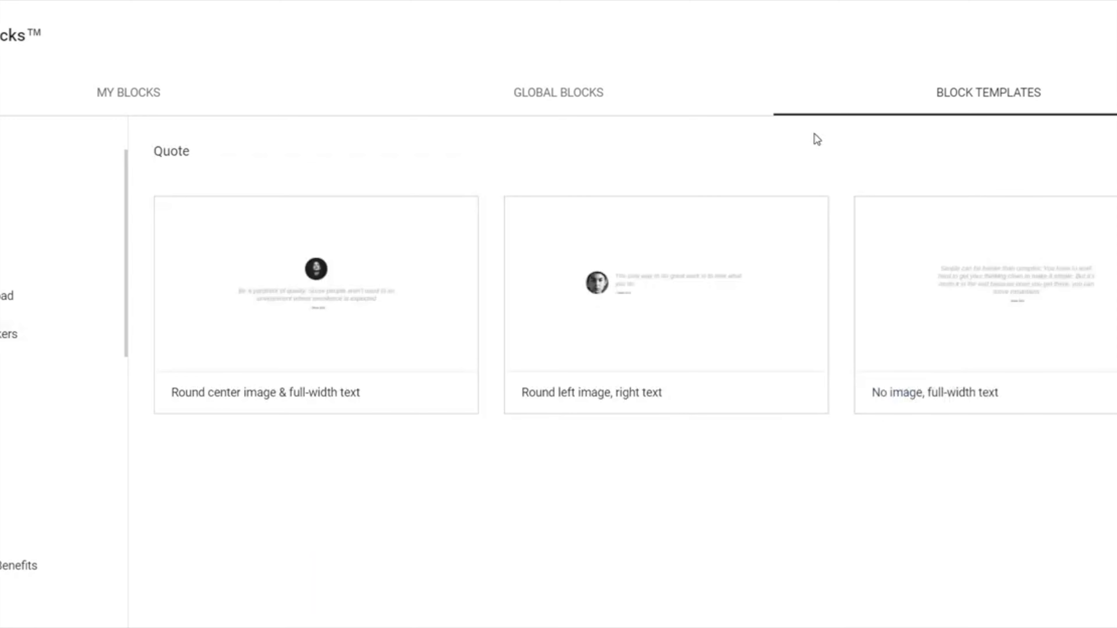
pyautogui.scroll(-2, 20, 392)
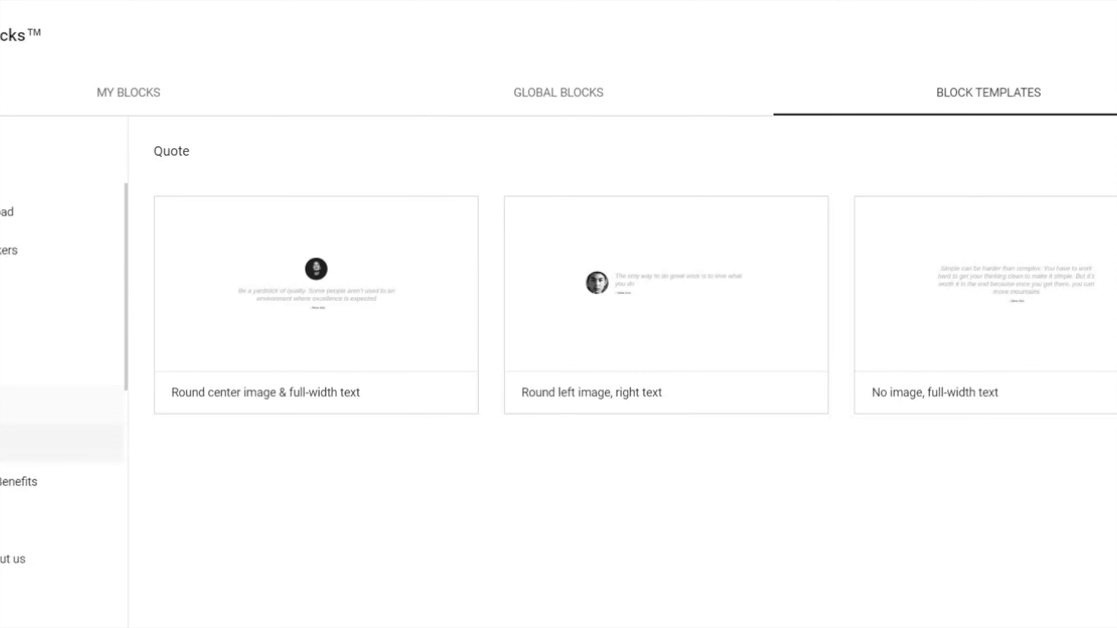
pyautogui.click(4, 443)
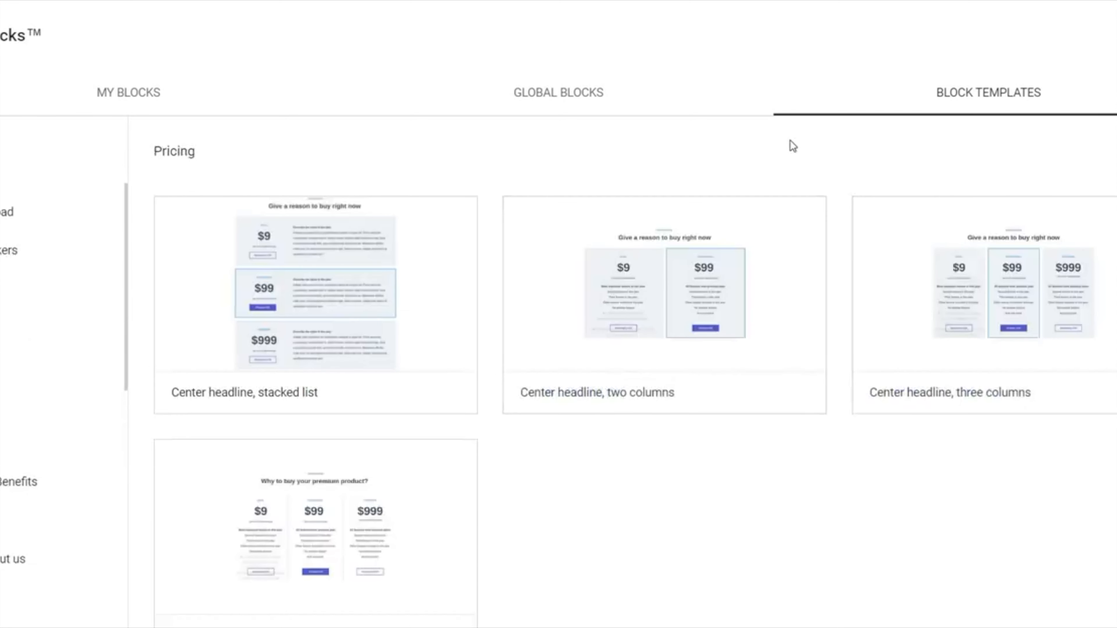
pyautogui.scroll(-1, 860, 446)
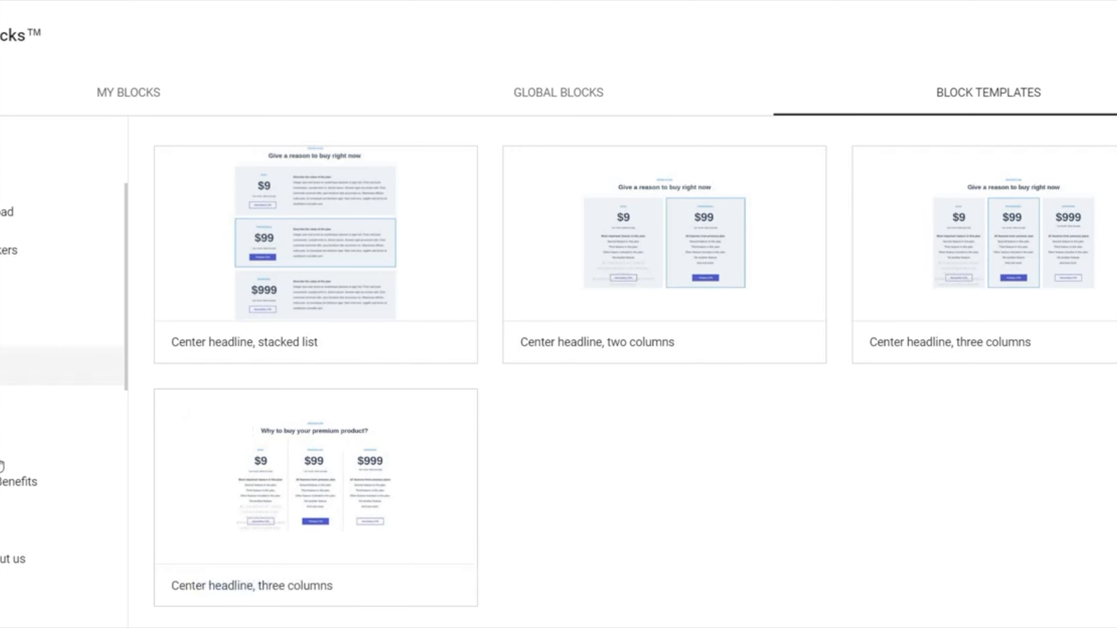
# Step: Look through the Features / Benefits block templates for the available image and icon layouts
pyautogui.click(22, 482)
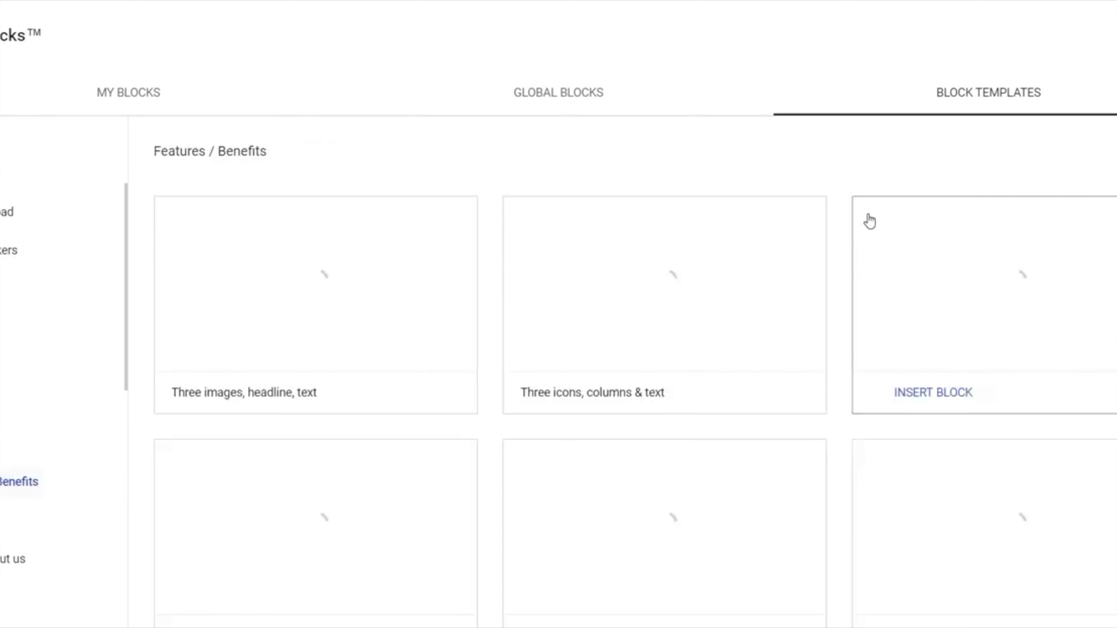
pyautogui.scroll(-1, 712, 145)
pyautogui.scroll(-1, 747, 211)
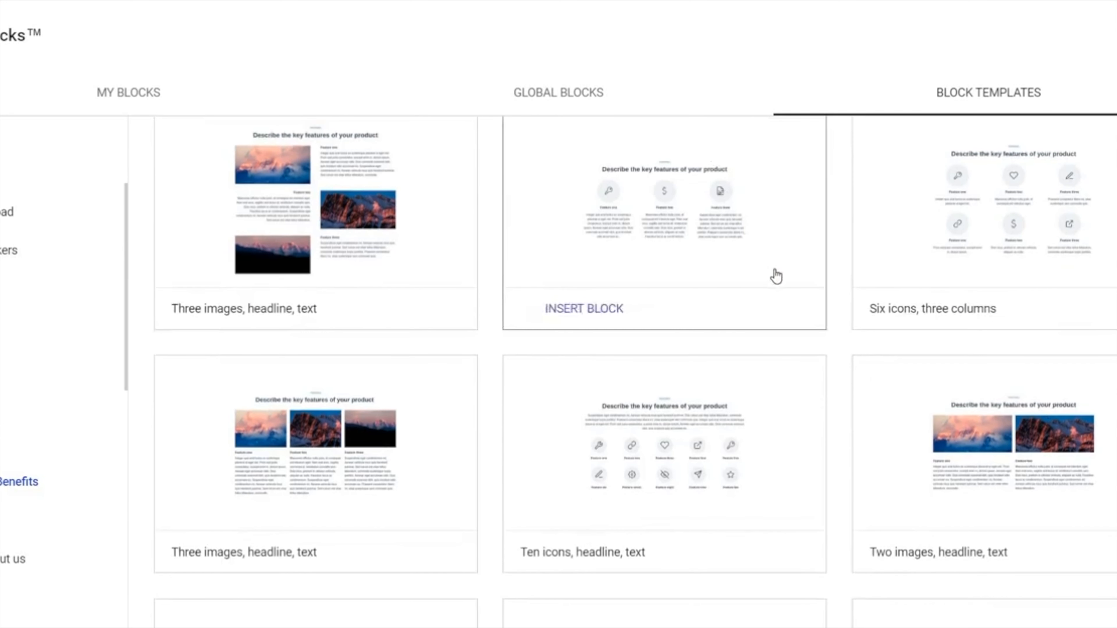
pyautogui.scroll(2, 775, 277)
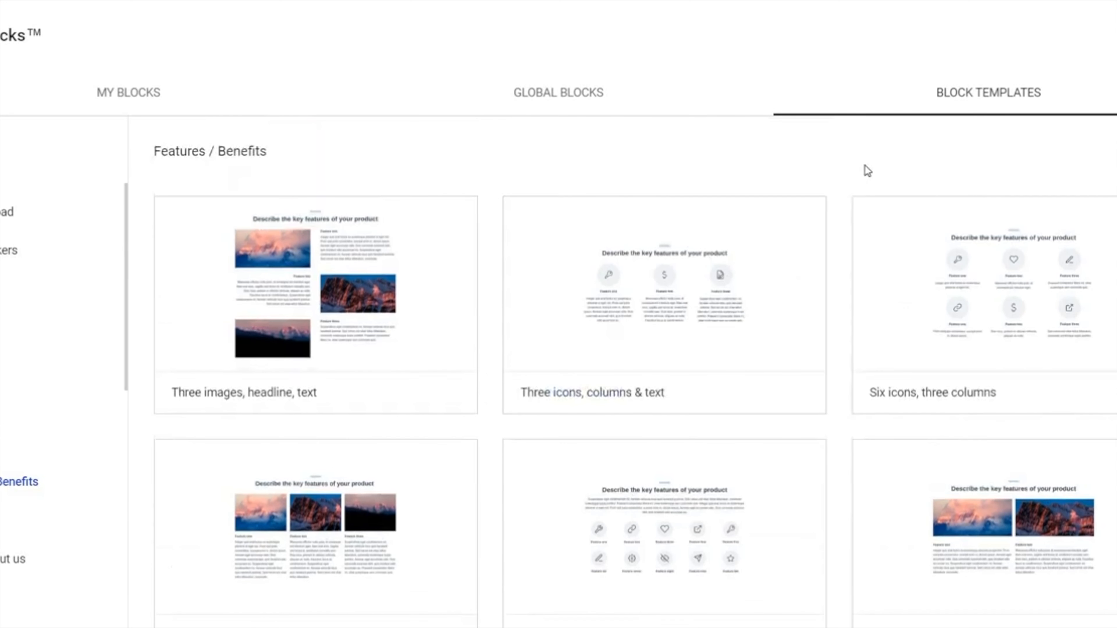
# Step: Browse the Call to action and Lead generation categories of block templates
pyautogui.scroll(-2, 20, 387)
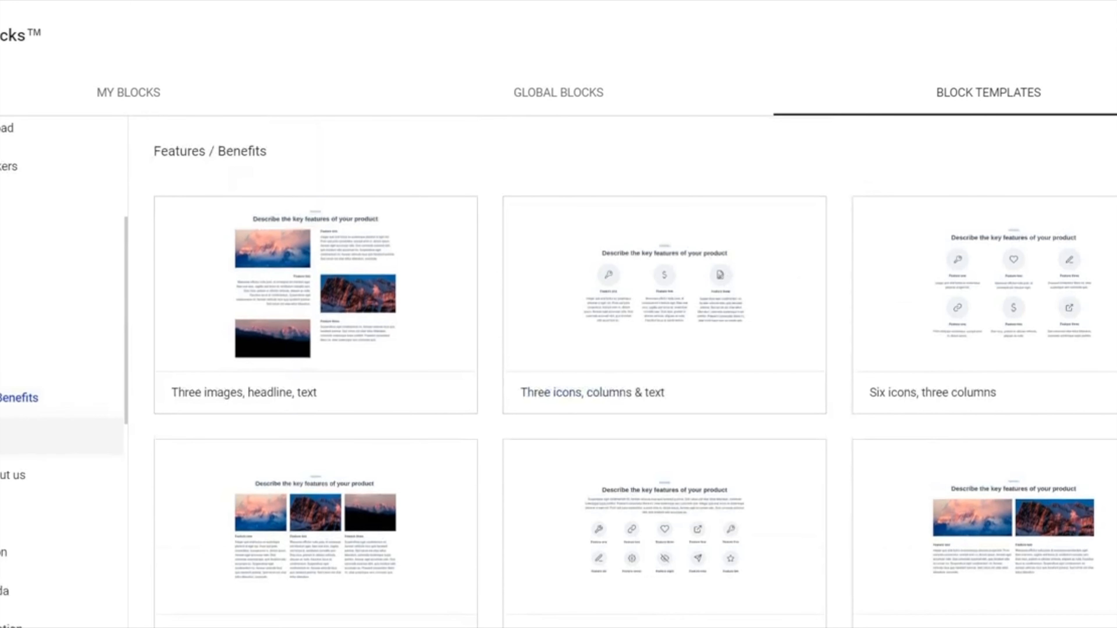
pyautogui.click(3, 553)
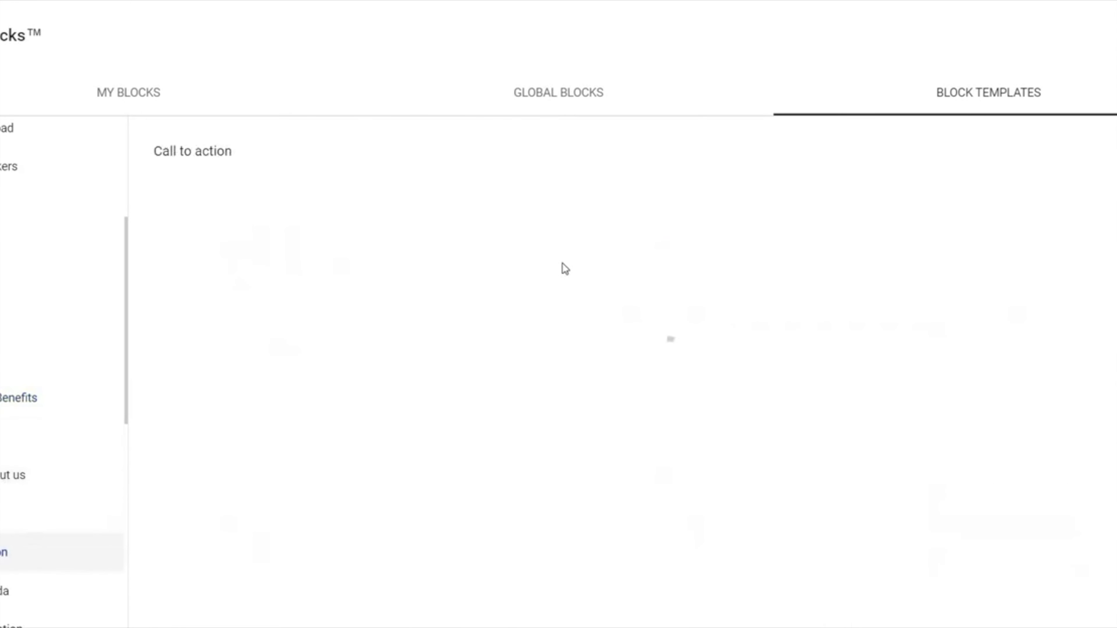
pyautogui.scroll(-8, 721, 177)
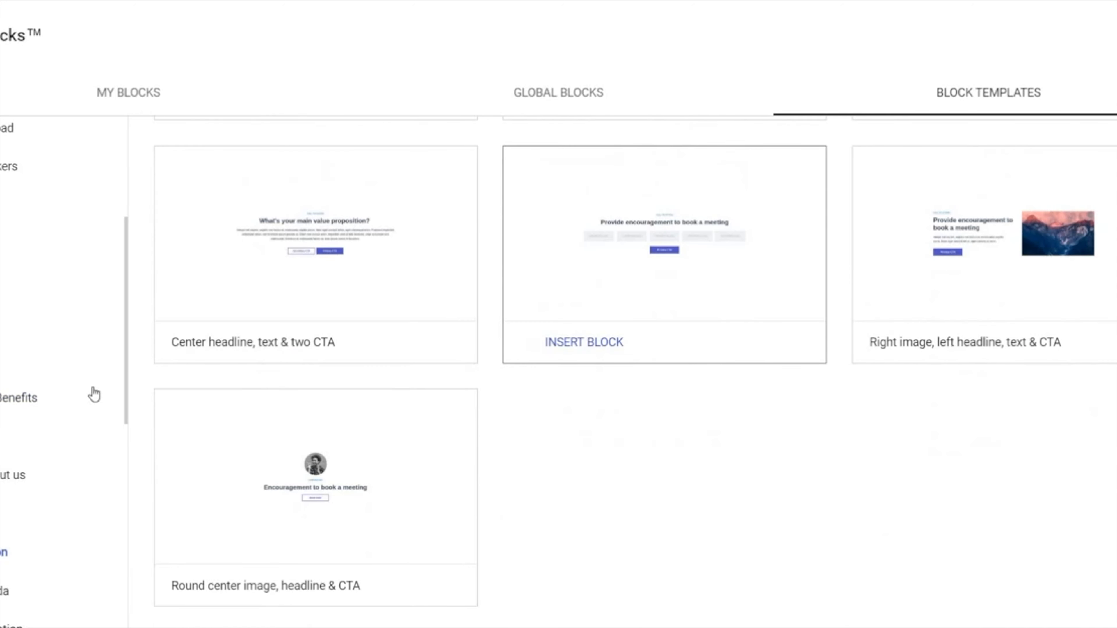
pyautogui.scroll(-3, 55, 344)
pyautogui.scroll(-2, 43, 343)
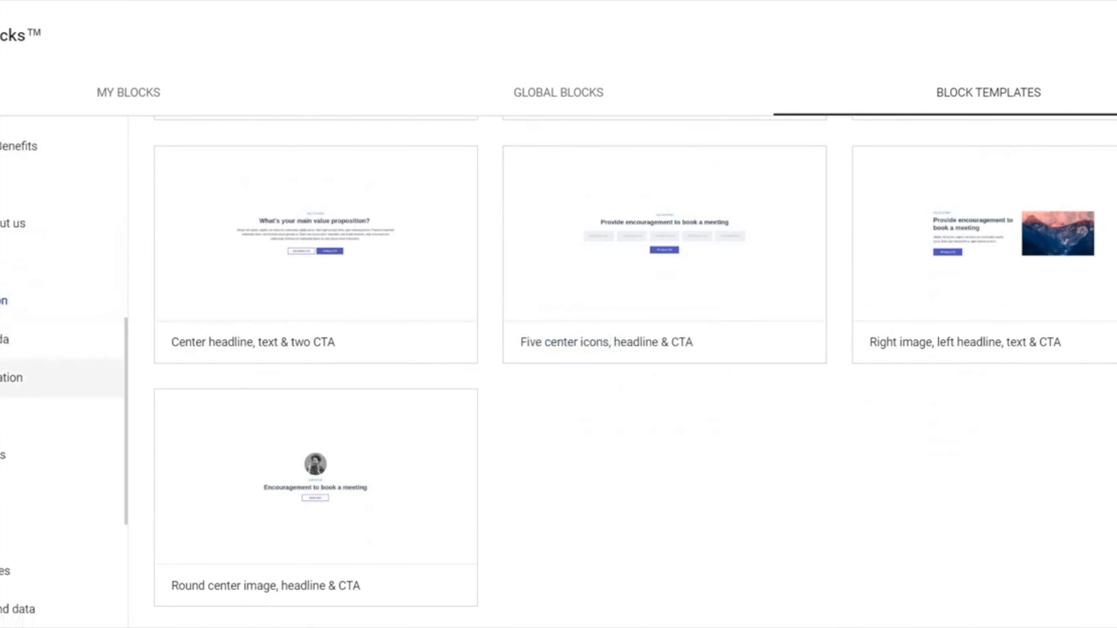
pyautogui.click(83, 383)
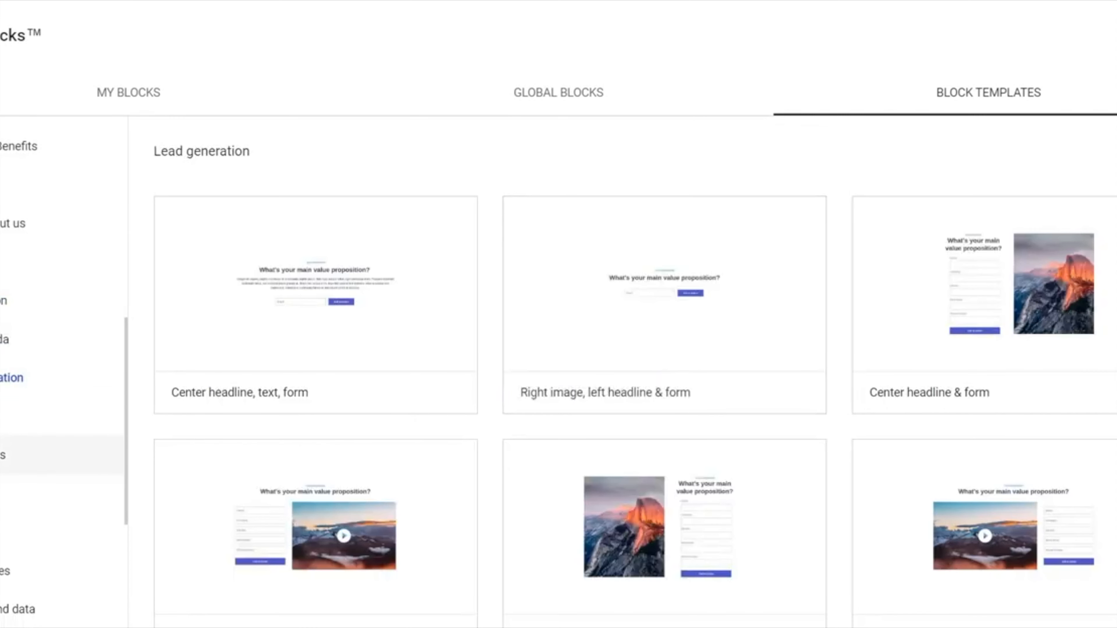
# Step: Browse the Testimonials, Product sales and Product reviews categories of block templates
pyautogui.click(62, 455)
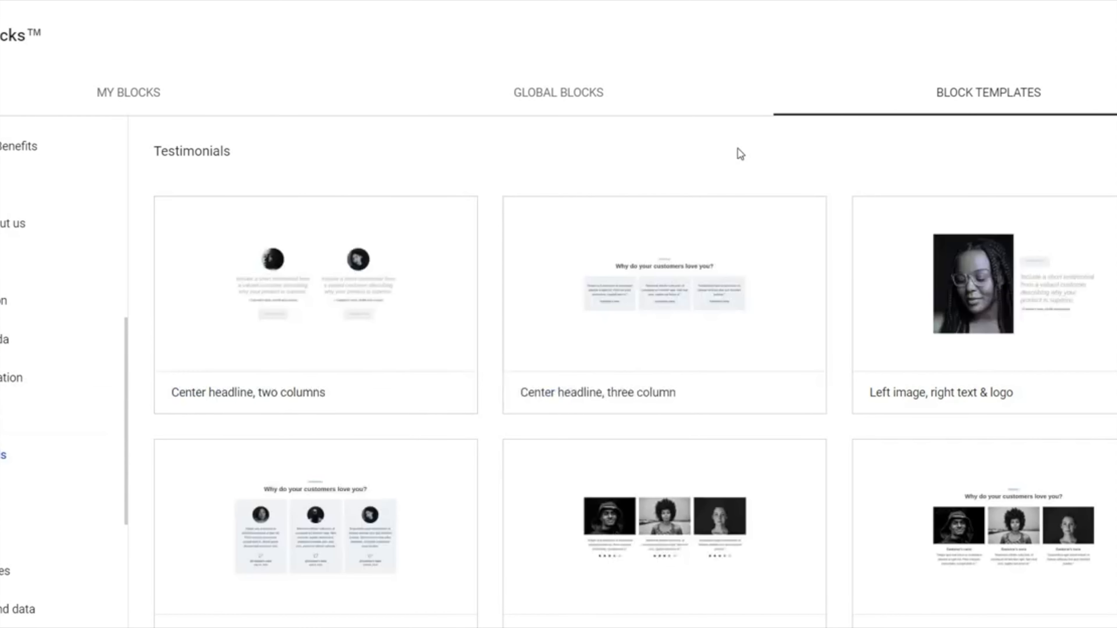
pyautogui.scroll(-7, 761, 245)
pyautogui.scroll(-3, 62, 366)
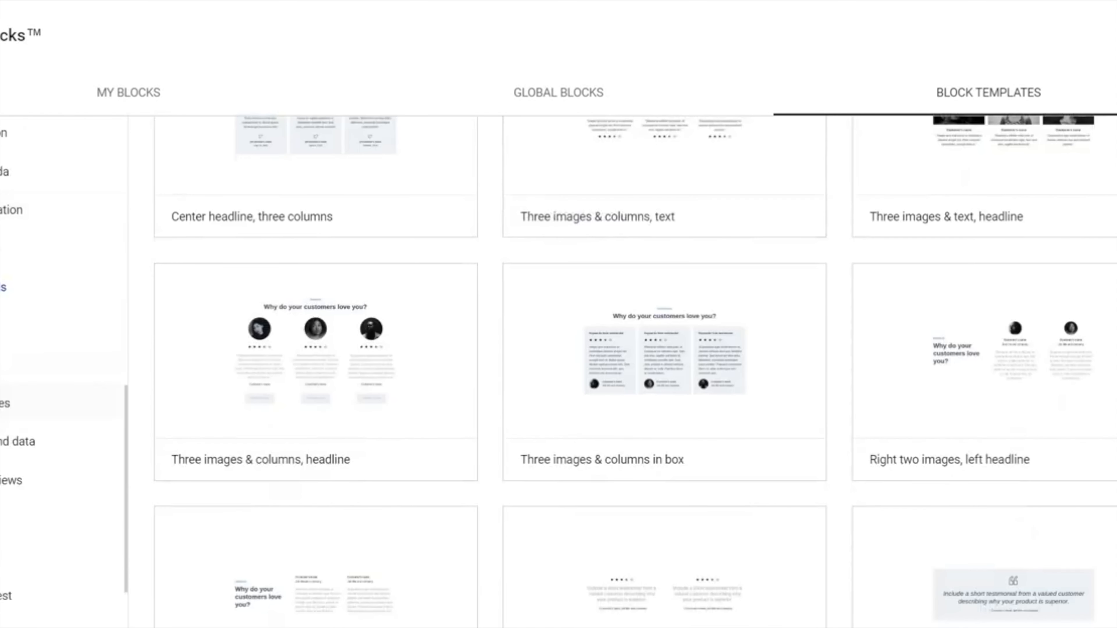
pyautogui.click(62, 403)
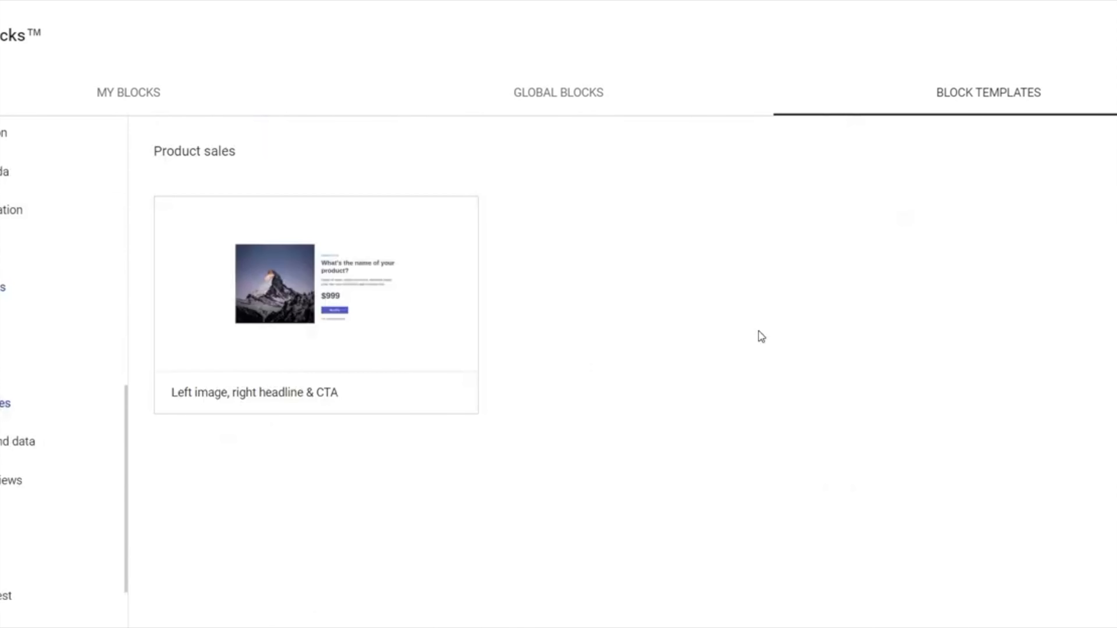
pyautogui.click(20, 486)
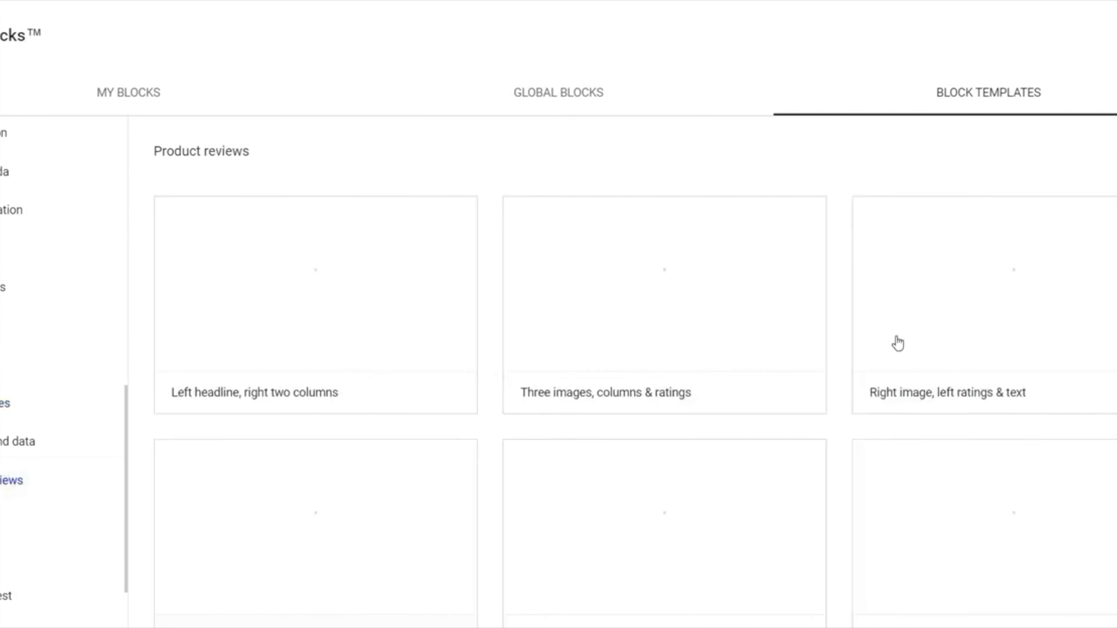
pyautogui.scroll(-6, 796, 247)
pyautogui.scroll(6, 803, 304)
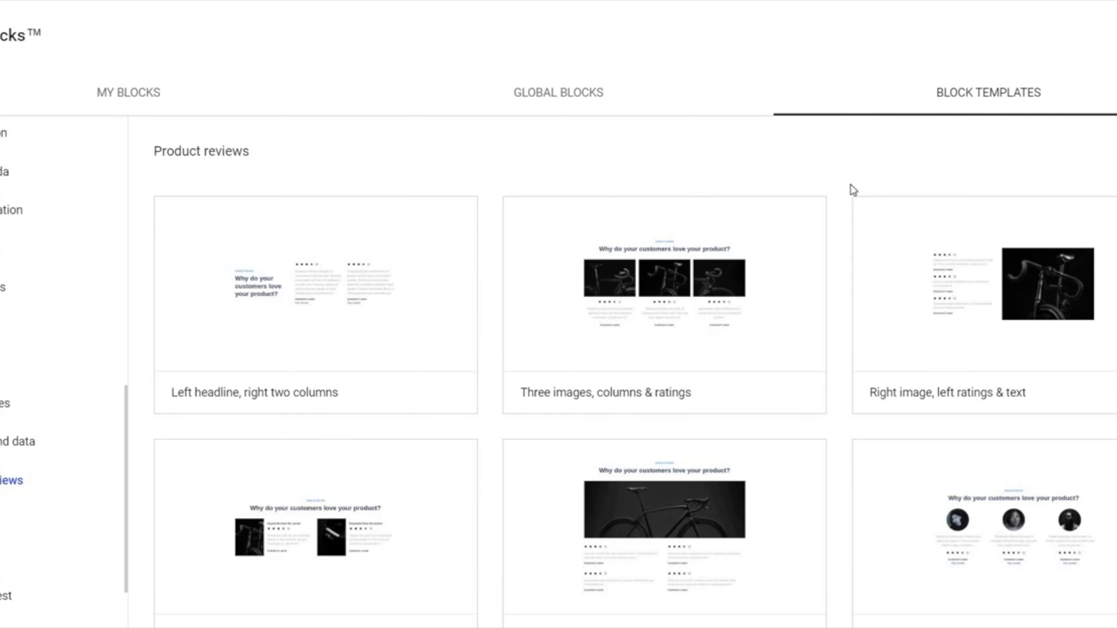
# Step: Close the block library, save the landing page and go to the Experiments dashboard for A/B tests
pyautogui.click(1116, 35)
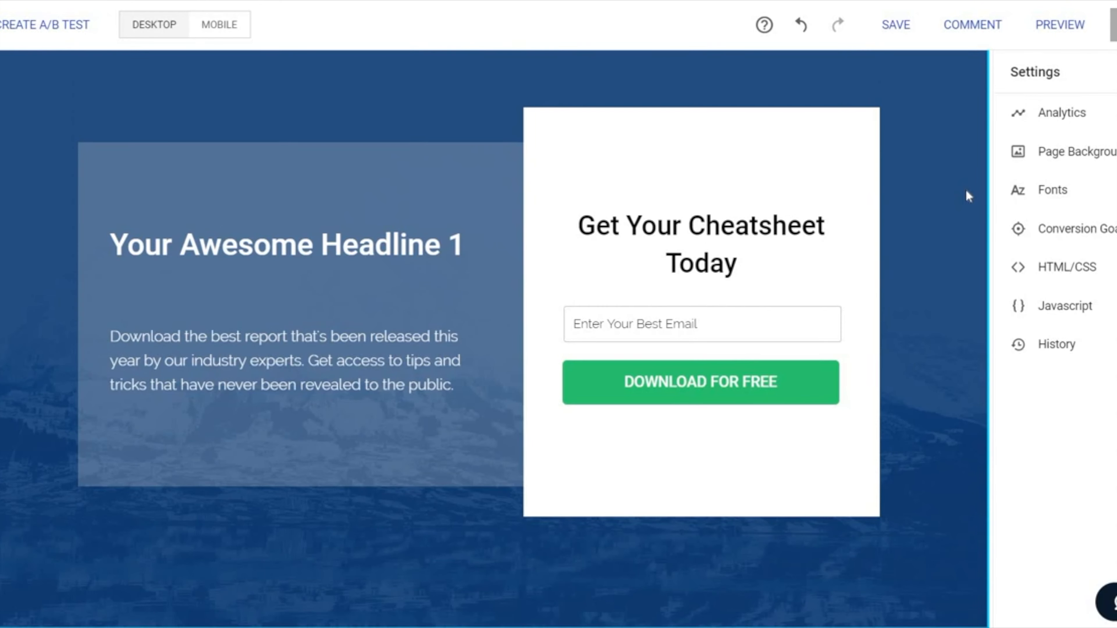
pyautogui.click(893, 25)
pyautogui.click(32, 29)
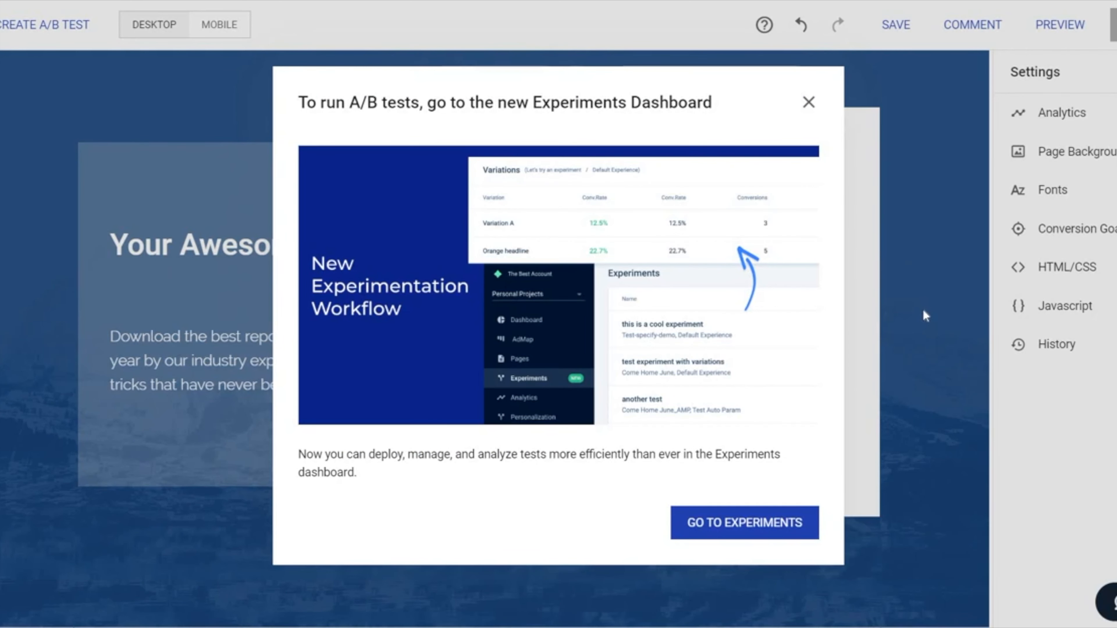
pyautogui.click(790, 540)
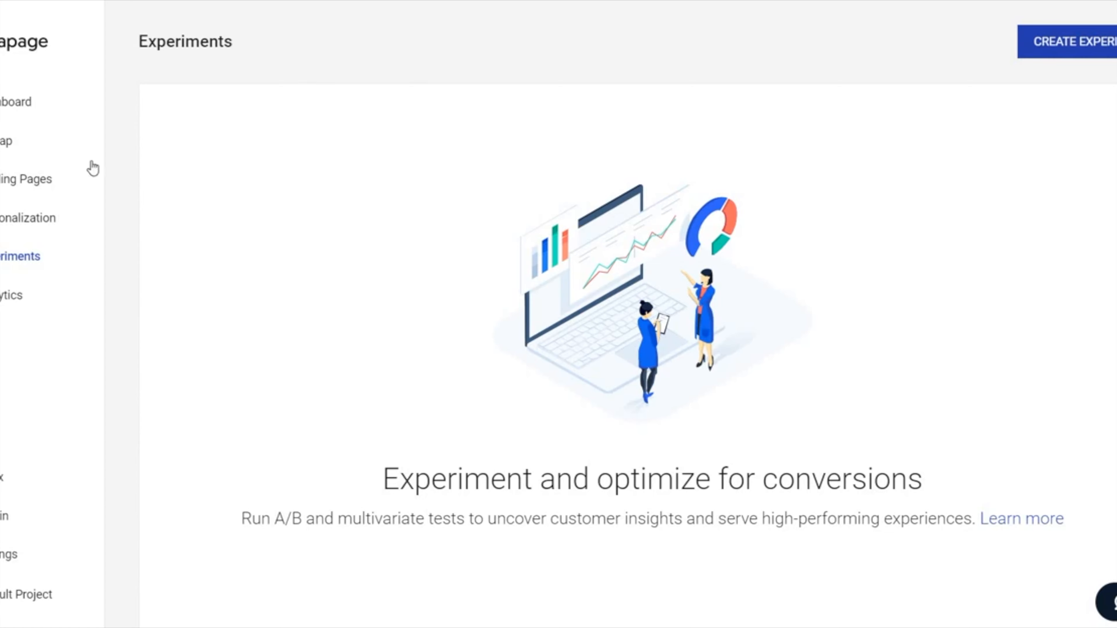
# Step: Publish Awesome Landing Page as a demo page under the subdomain awesomelandingpage on pagedemo.co
pyautogui.click(25, 180)
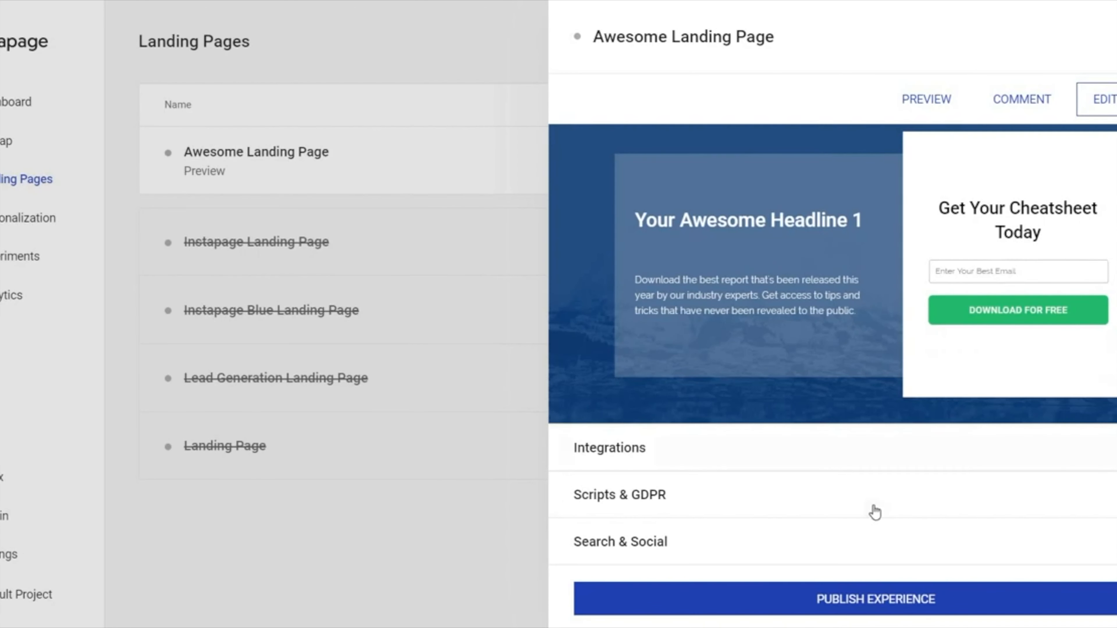
pyautogui.click(980, 606)
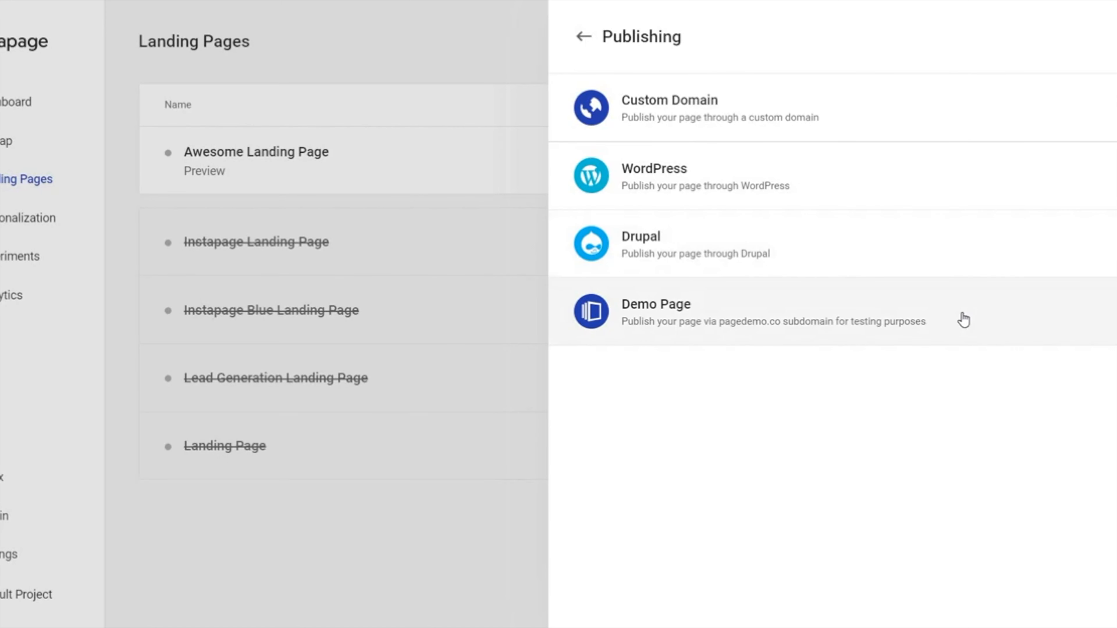
pyautogui.click(974, 318)
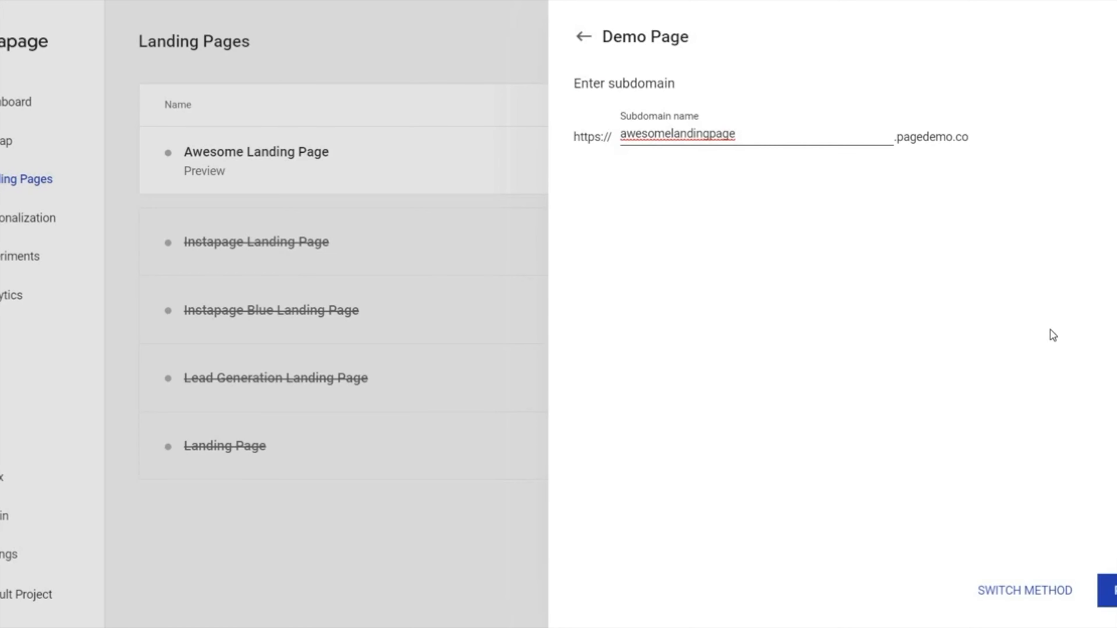
pyautogui.click(1107, 590)
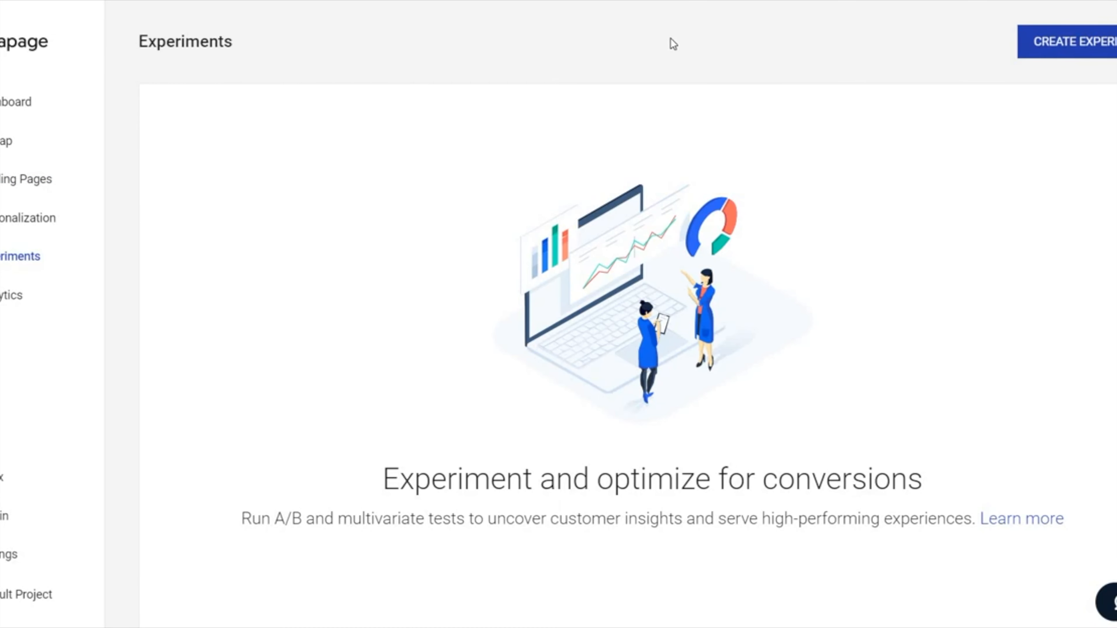
# Step: Start a new experiment and name it "Split Test 1"
pyautogui.click(1040, 39)
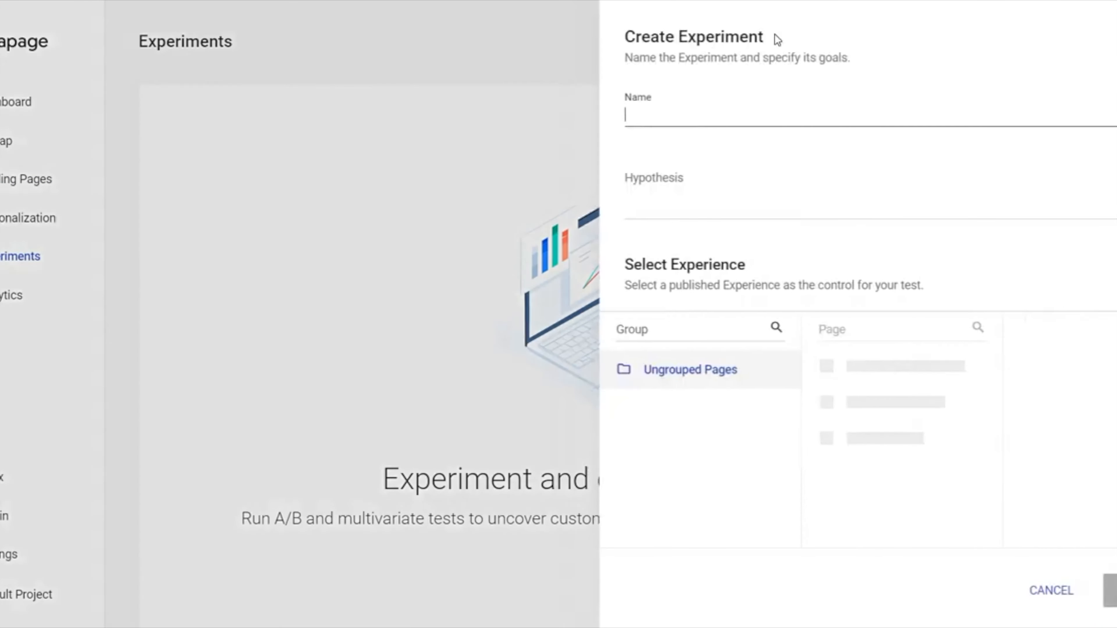
pyautogui.write('S')
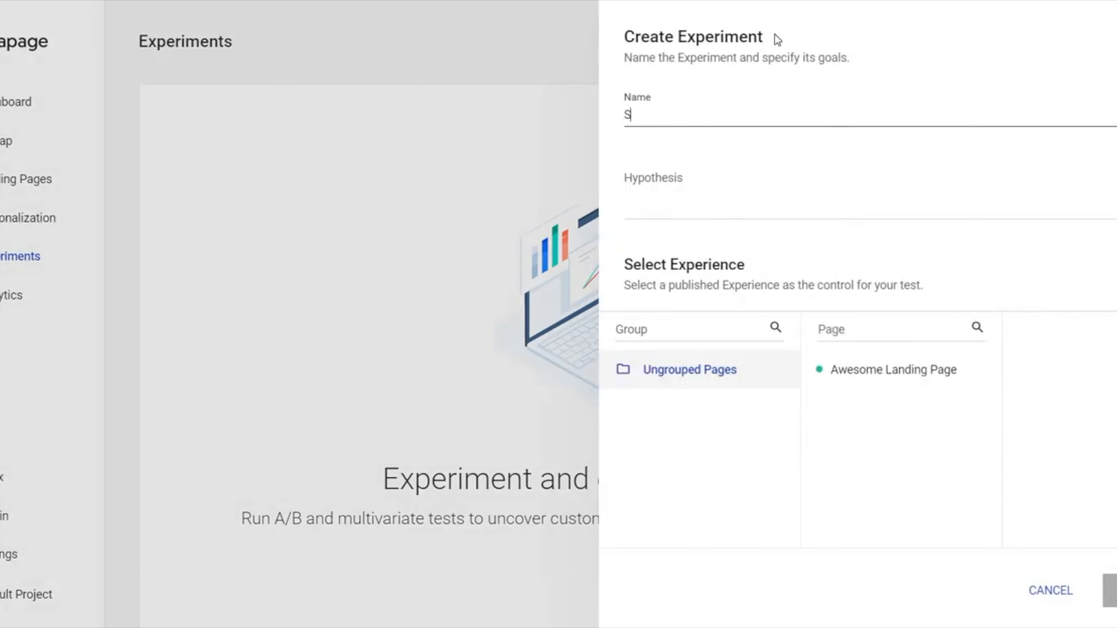
pyautogui.write('plit Test 1')
pyautogui.press('Tab')
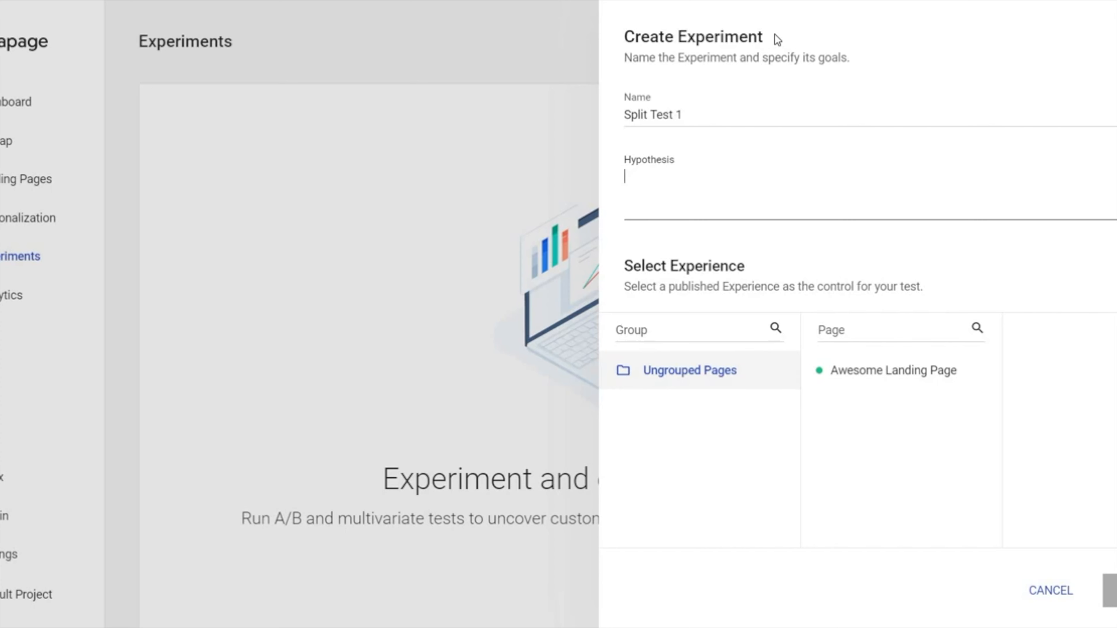
# Step: Enter the experiment's hypothesis "I think the winner will be variation 1 (or A)."
pyautogui.press('BackSpace')
pyautogui.write('I think the winner')
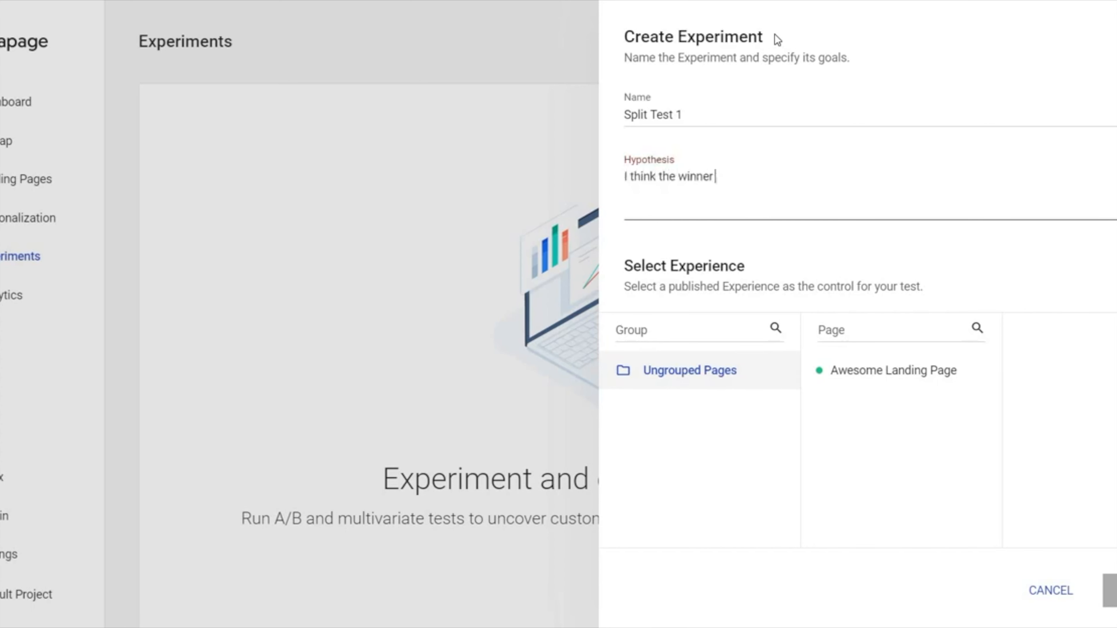
pyautogui.write(' will be variation1')
pyautogui.press('BackSpace')
pyautogui.write('1')
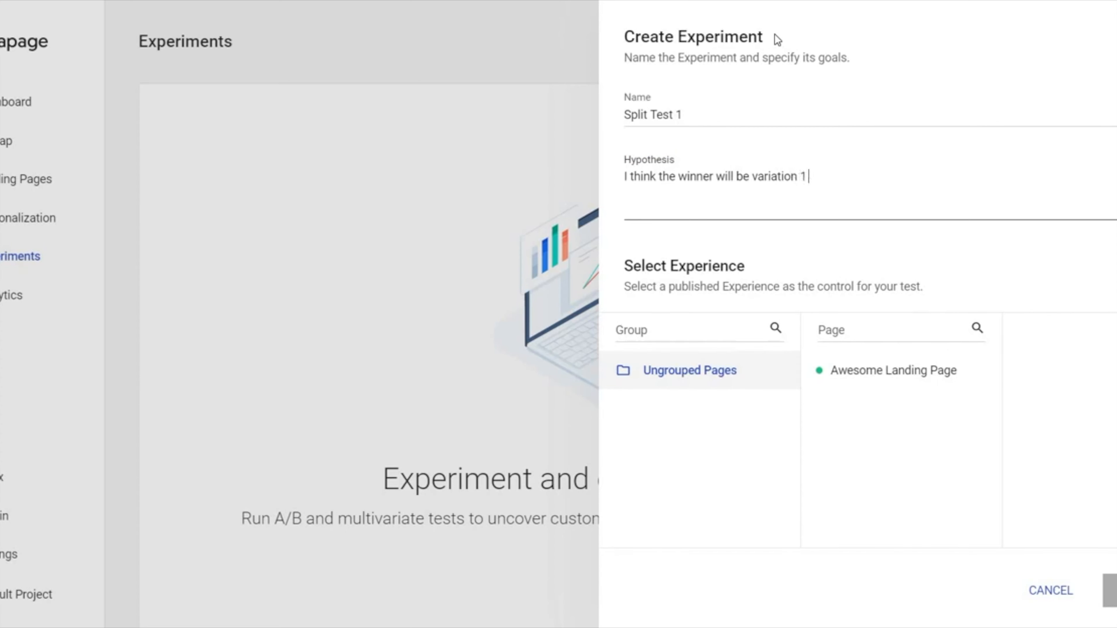
pyautogui.write(' (or A).')
# Step: Select the Default Experience of Awesome Landing Page as the test's control and create the experiment
pyautogui.click(861, 385)
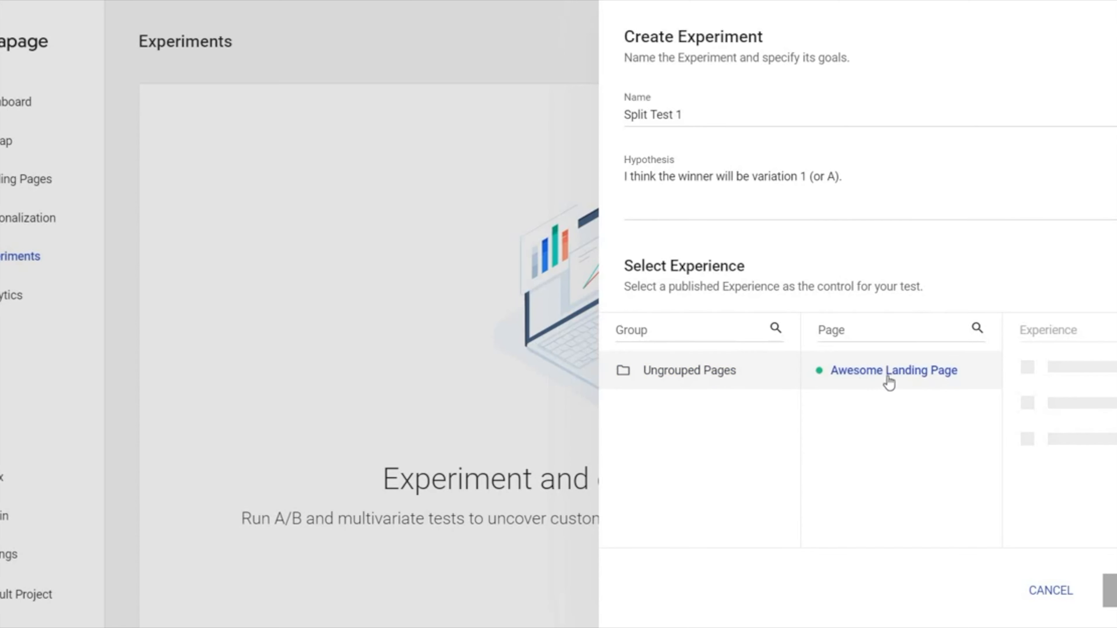
pyautogui.click(1056, 371)
pyautogui.click(1111, 591)
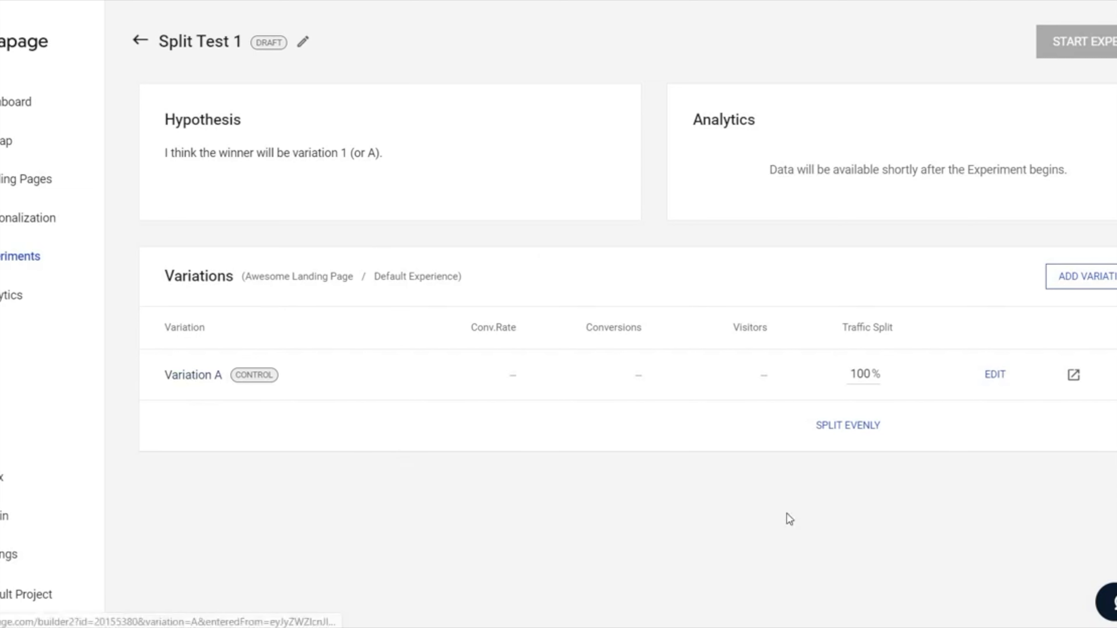
# Step: Duplicate Variation A, save the copy as "Variation B" and open it for editing in the page builder
pyautogui.click(1114, 401)
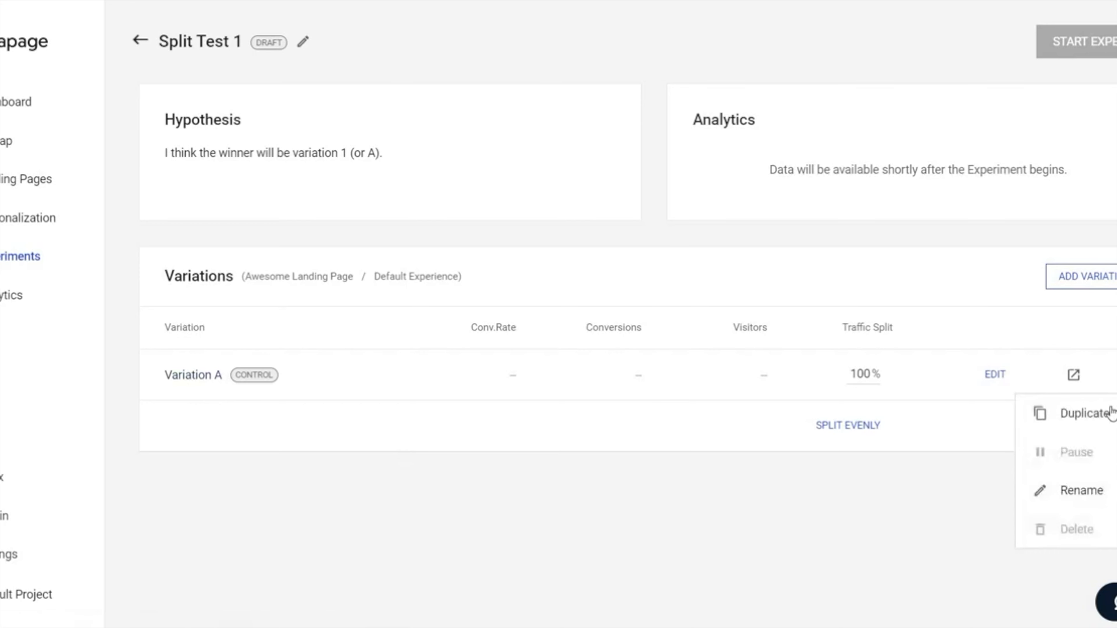
pyautogui.click(1104, 416)
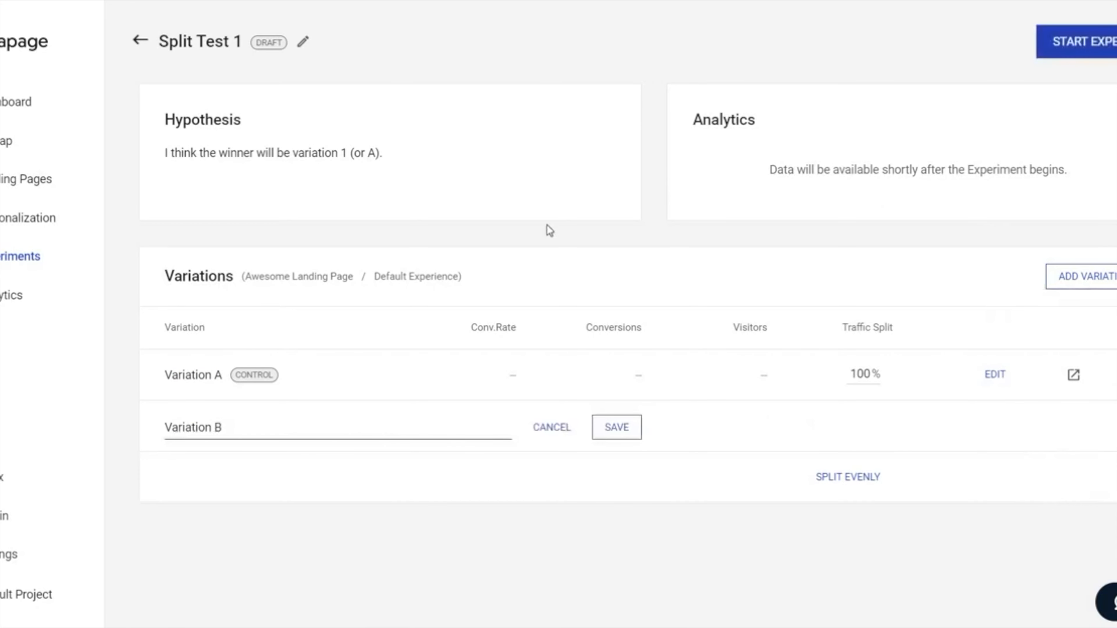
pyautogui.click(615, 428)
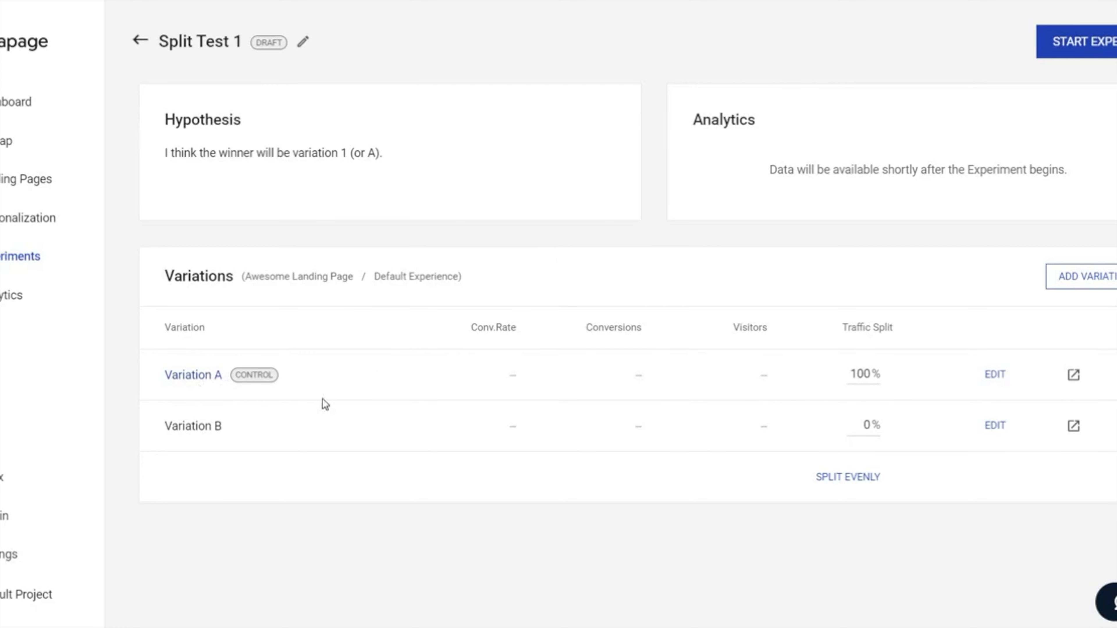
pyautogui.click(995, 425)
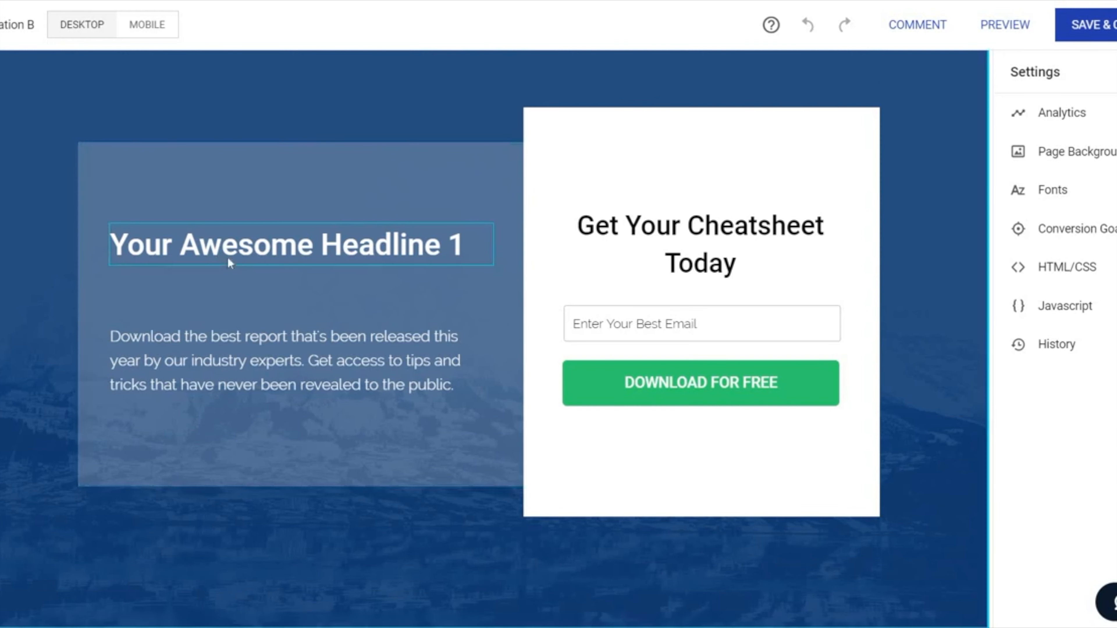
# Step: Change Variation B's headline to "Your Awesome Headline 2", then save the page and close the builder
pyautogui.click(250, 247)
pyautogui.click(480, 251)
pyautogui.doubleClick(458, 244)
pyautogui.write('2')
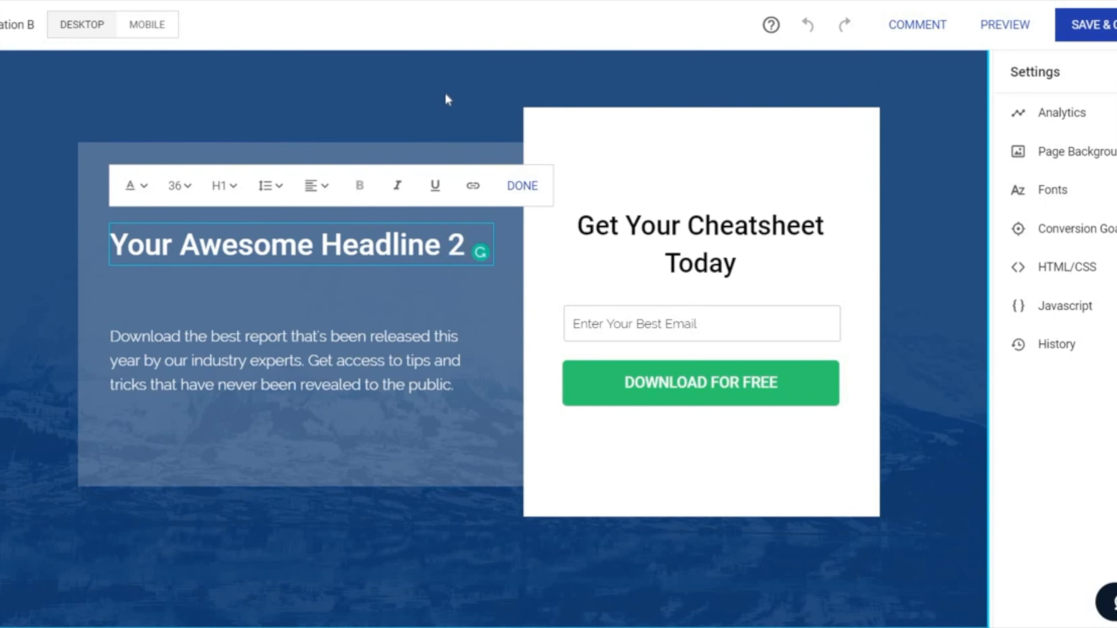
pyautogui.click(445, 91)
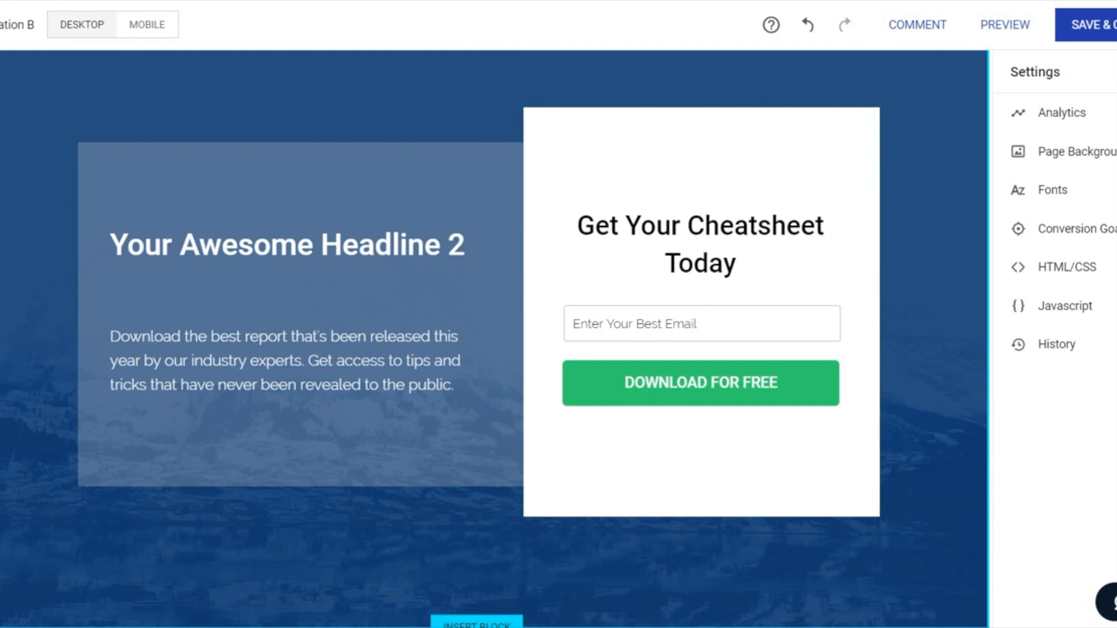
pyautogui.hotkey('ctrl', 's')
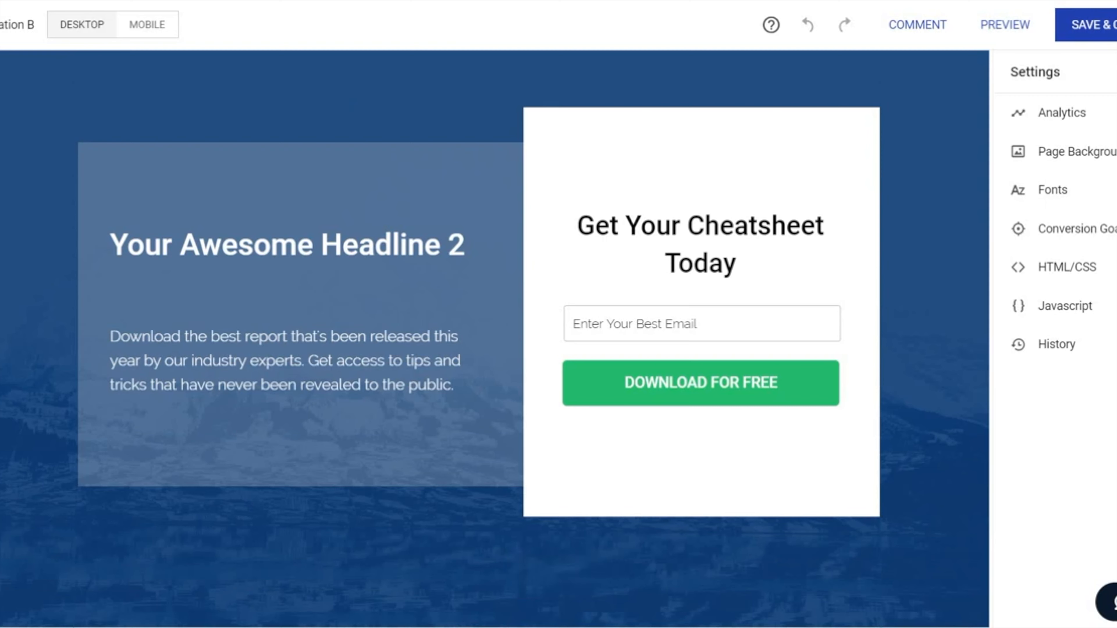
pyautogui.click(1094, 27)
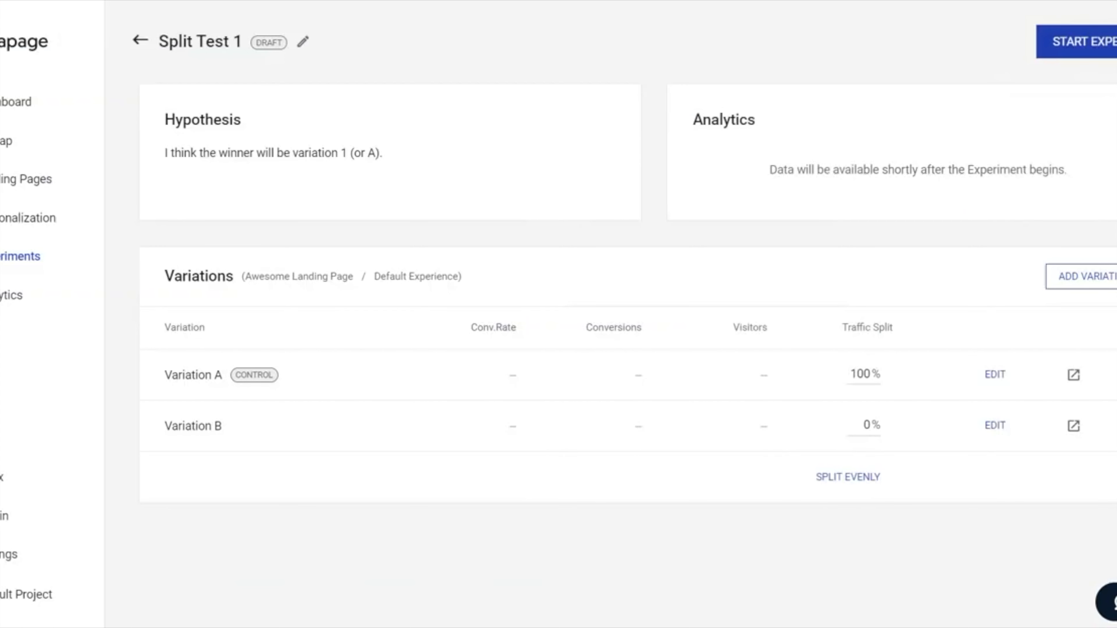
# Step: Split the traffic evenly at 50% each between Variation A and Variation B and start the experiment
pyautogui.click(840, 481)
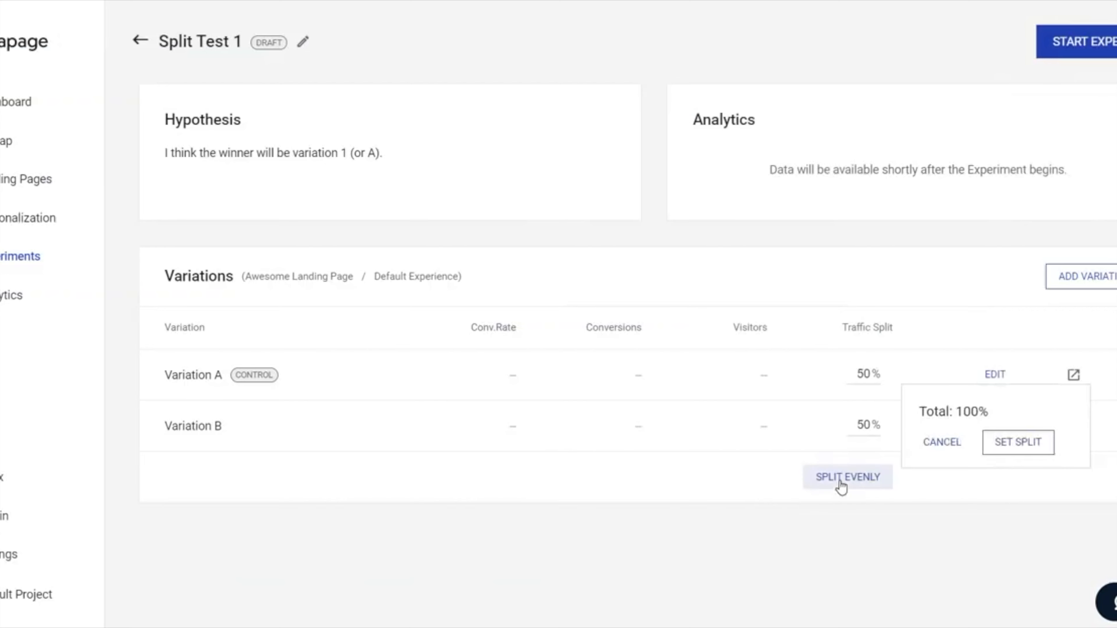
pyautogui.click(1031, 449)
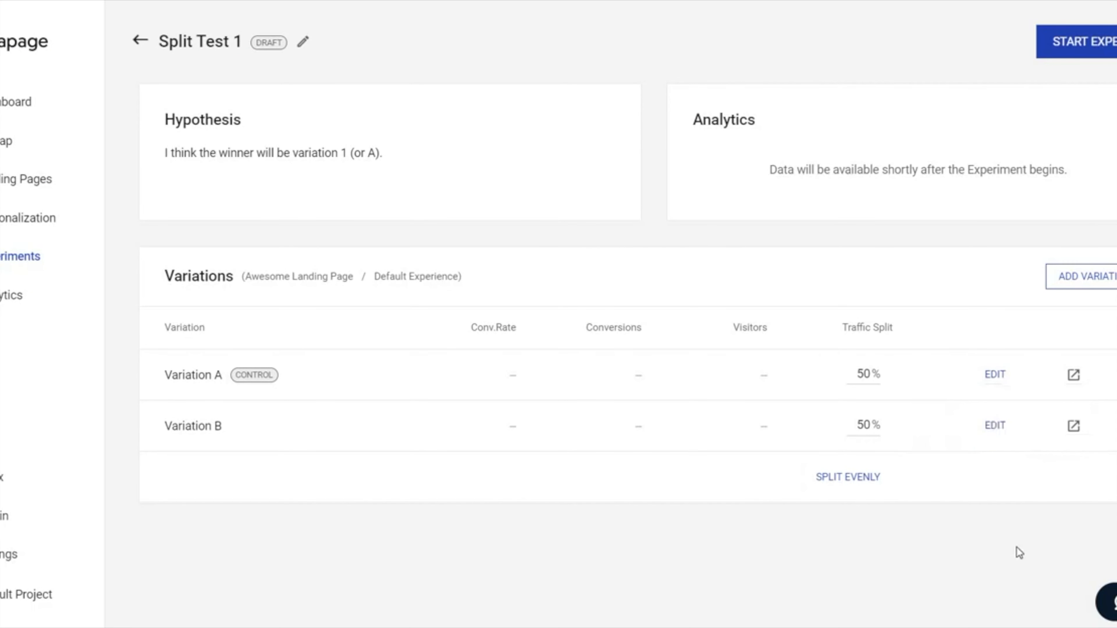
pyautogui.click(1079, 42)
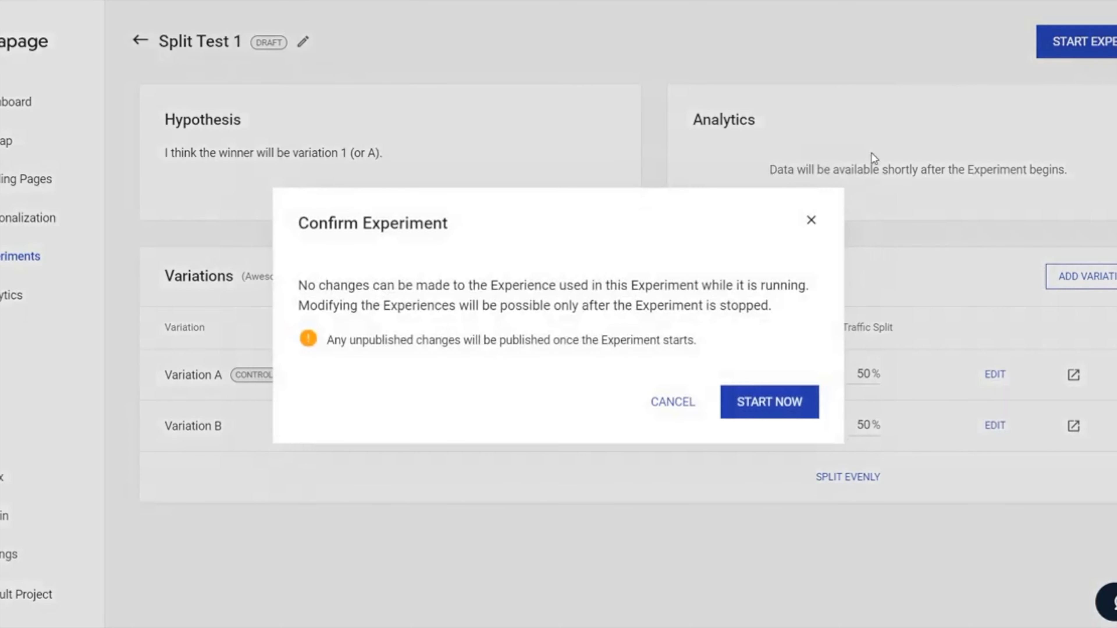
pyautogui.click(773, 404)
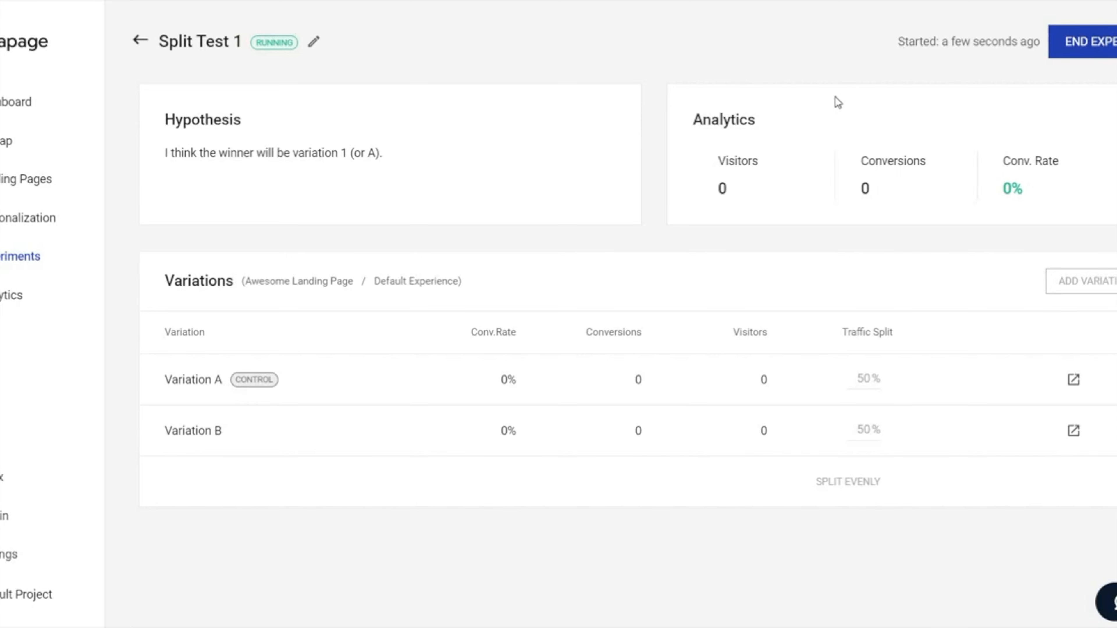
# Step: Open the choice of winning variation for ending the Split Test 1 experiment
pyautogui.click(1090, 46)
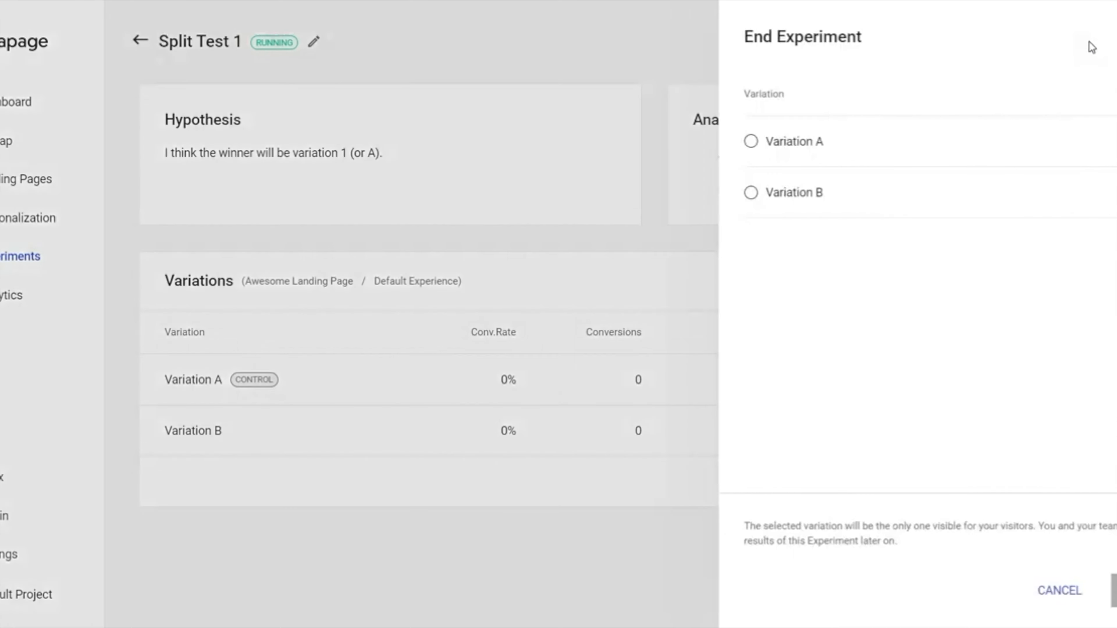